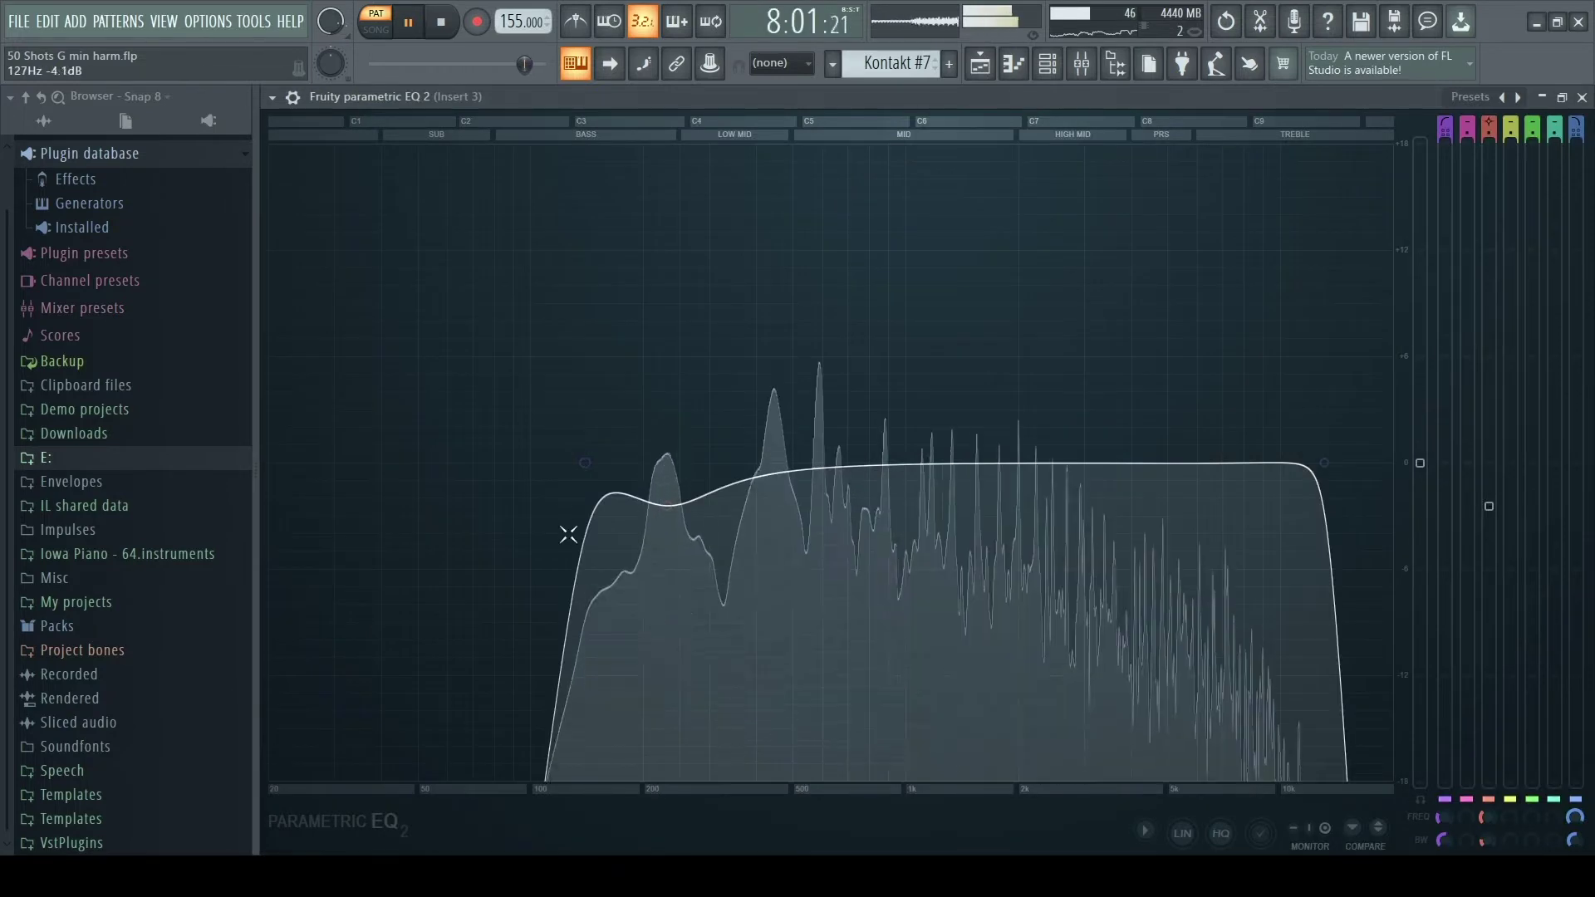
Step: Check the TAL-Reverb-2 settings on mixer Insert 3 and return to the Kontakt #2 piano roll to pause playback
left_click(1580, 98)
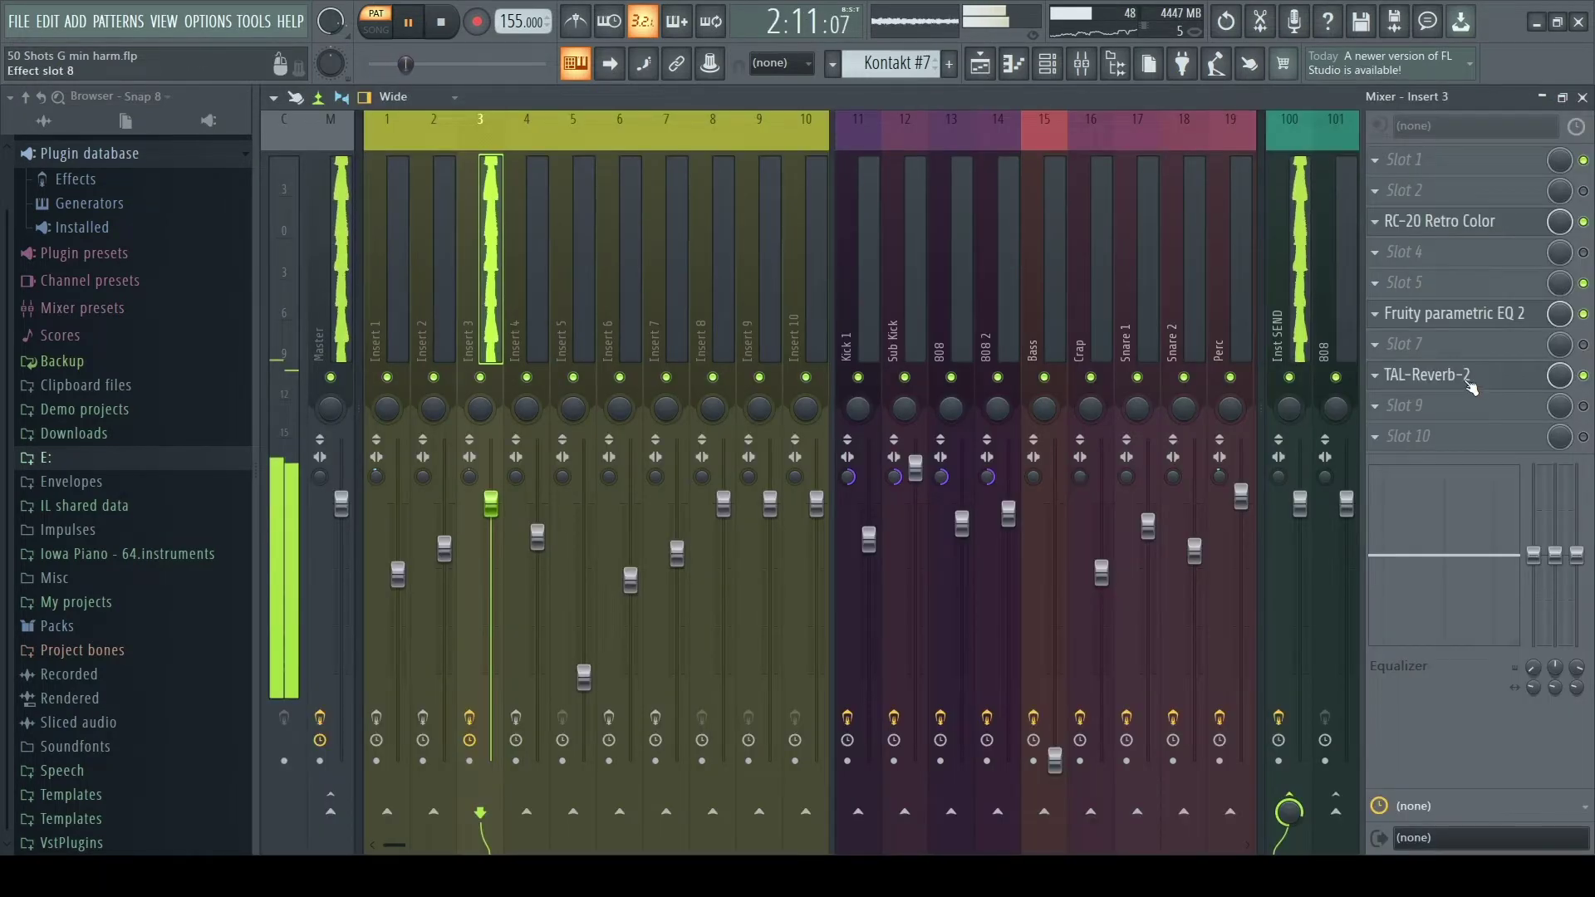
left_click(1412, 375)
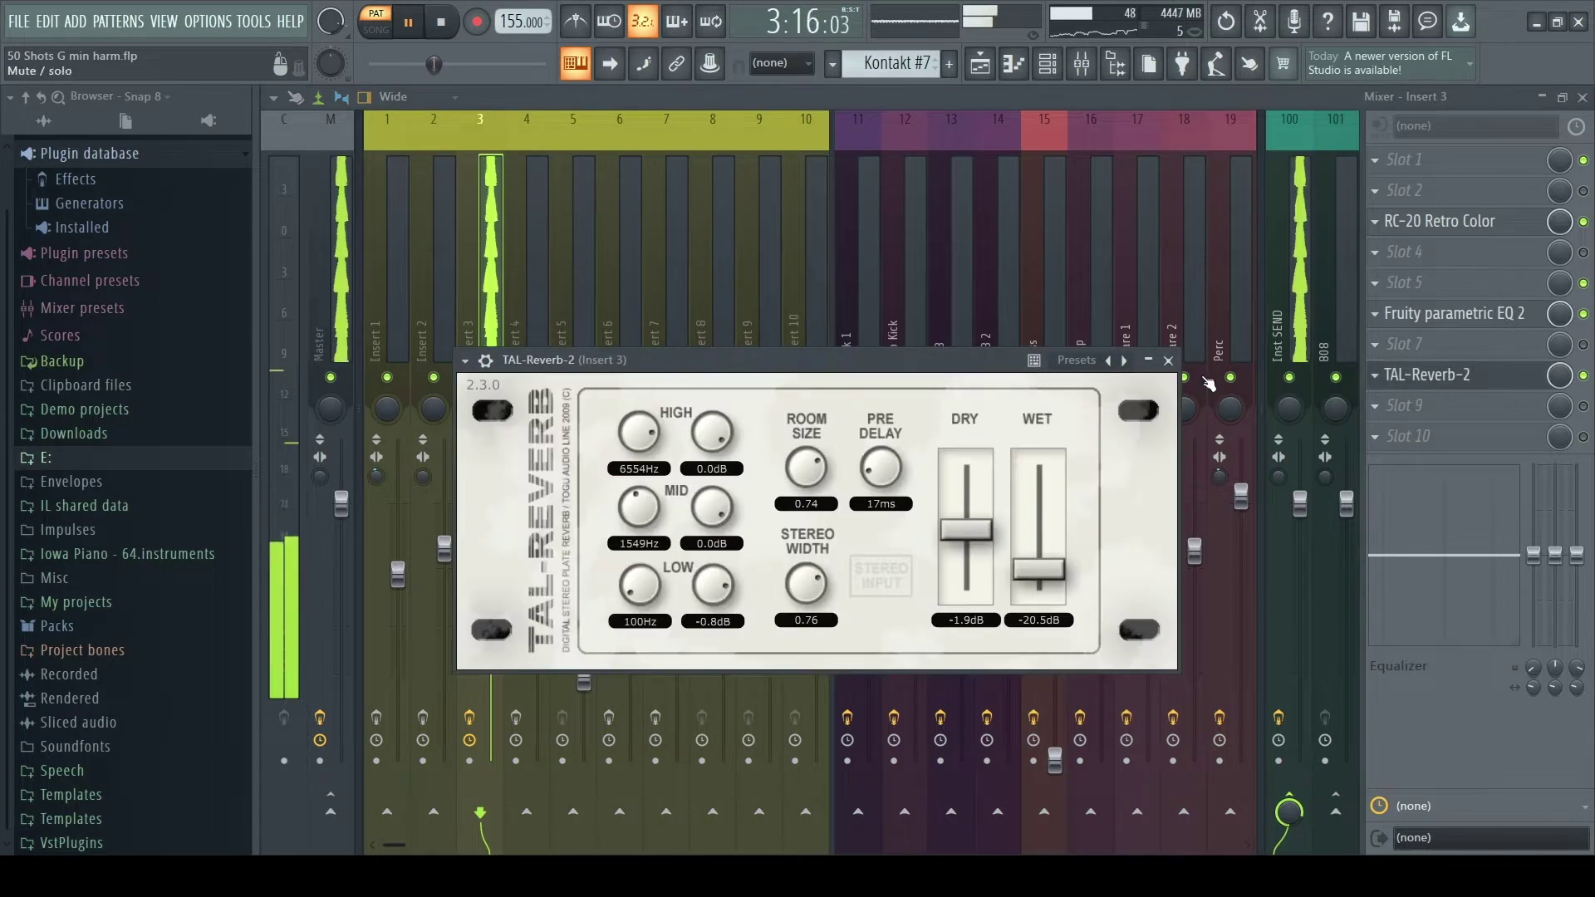
left_click(1167, 361)
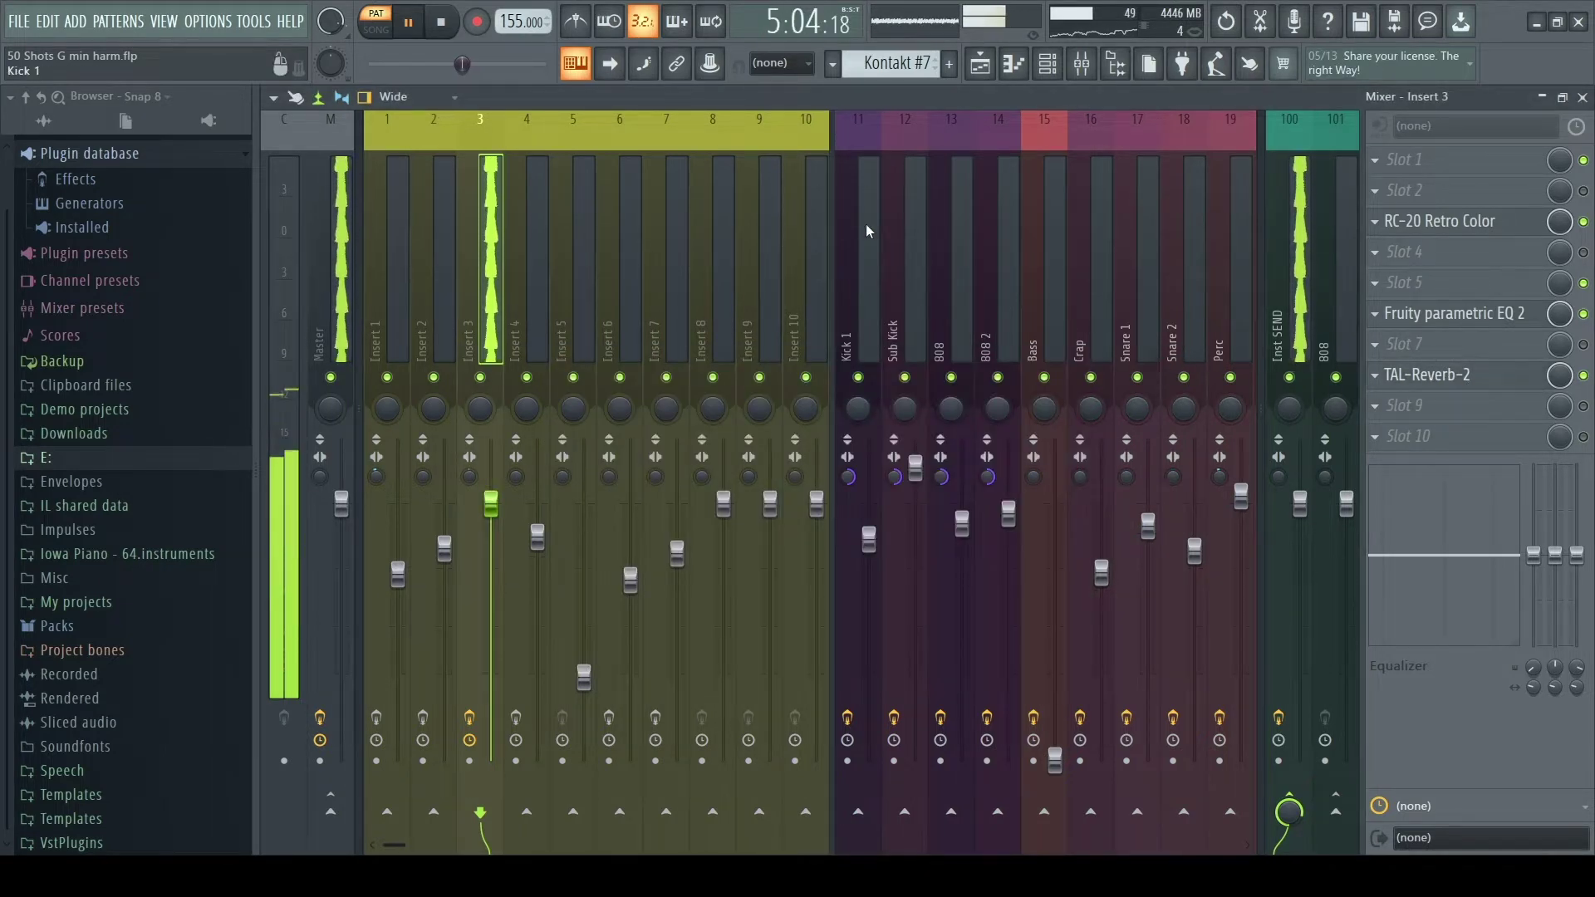
scroll(834, 260, "down", 3)
scroll(950, 223, "up", 3)
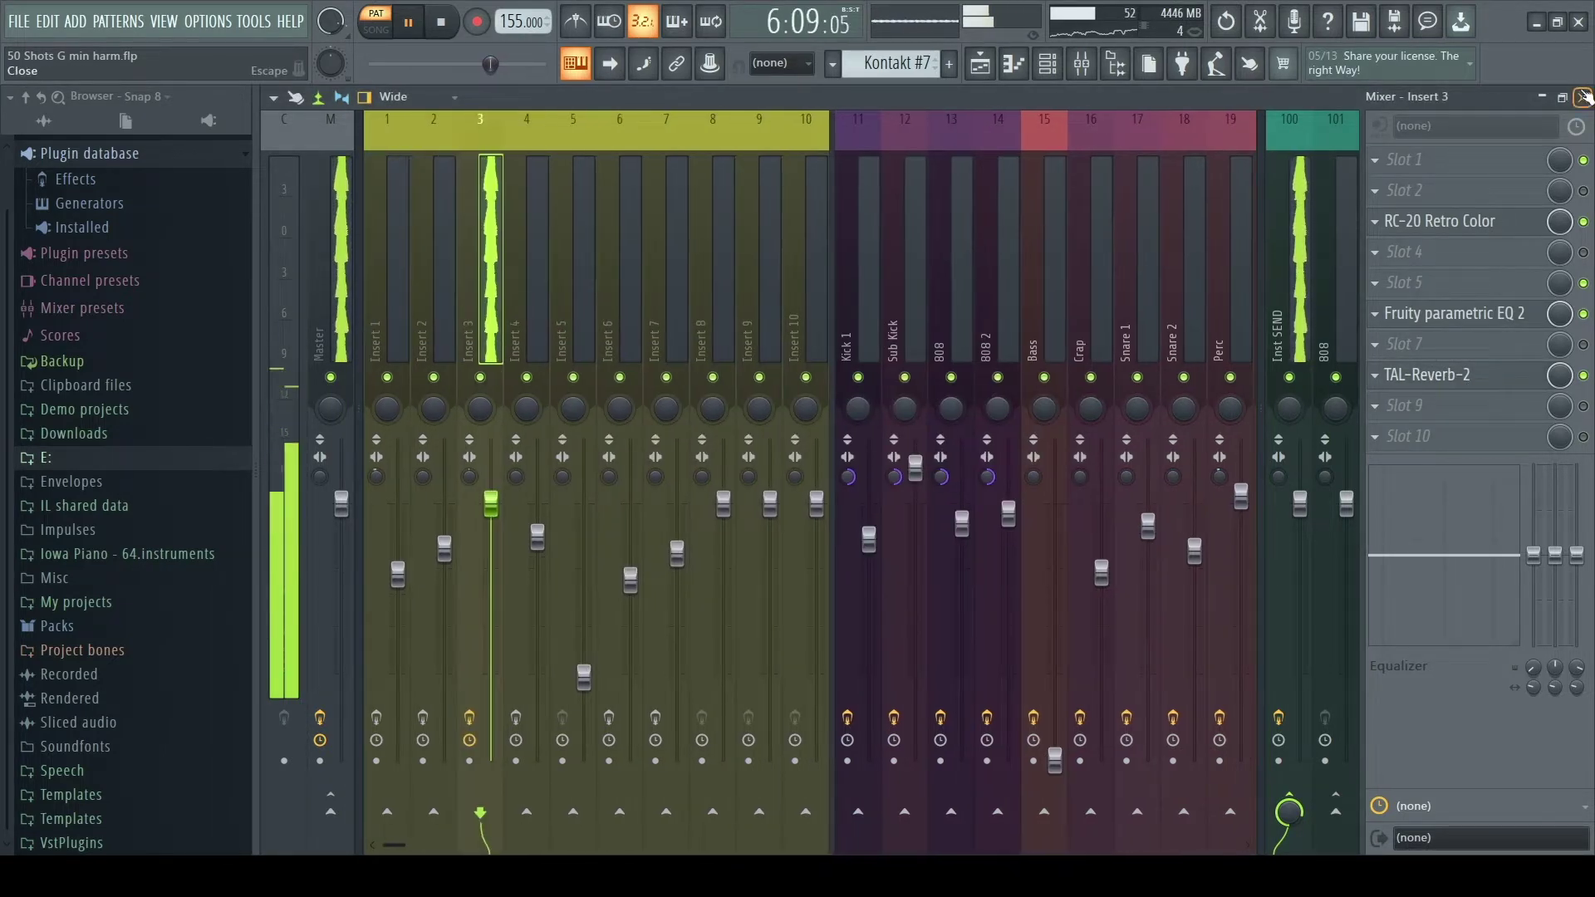
key("F7")
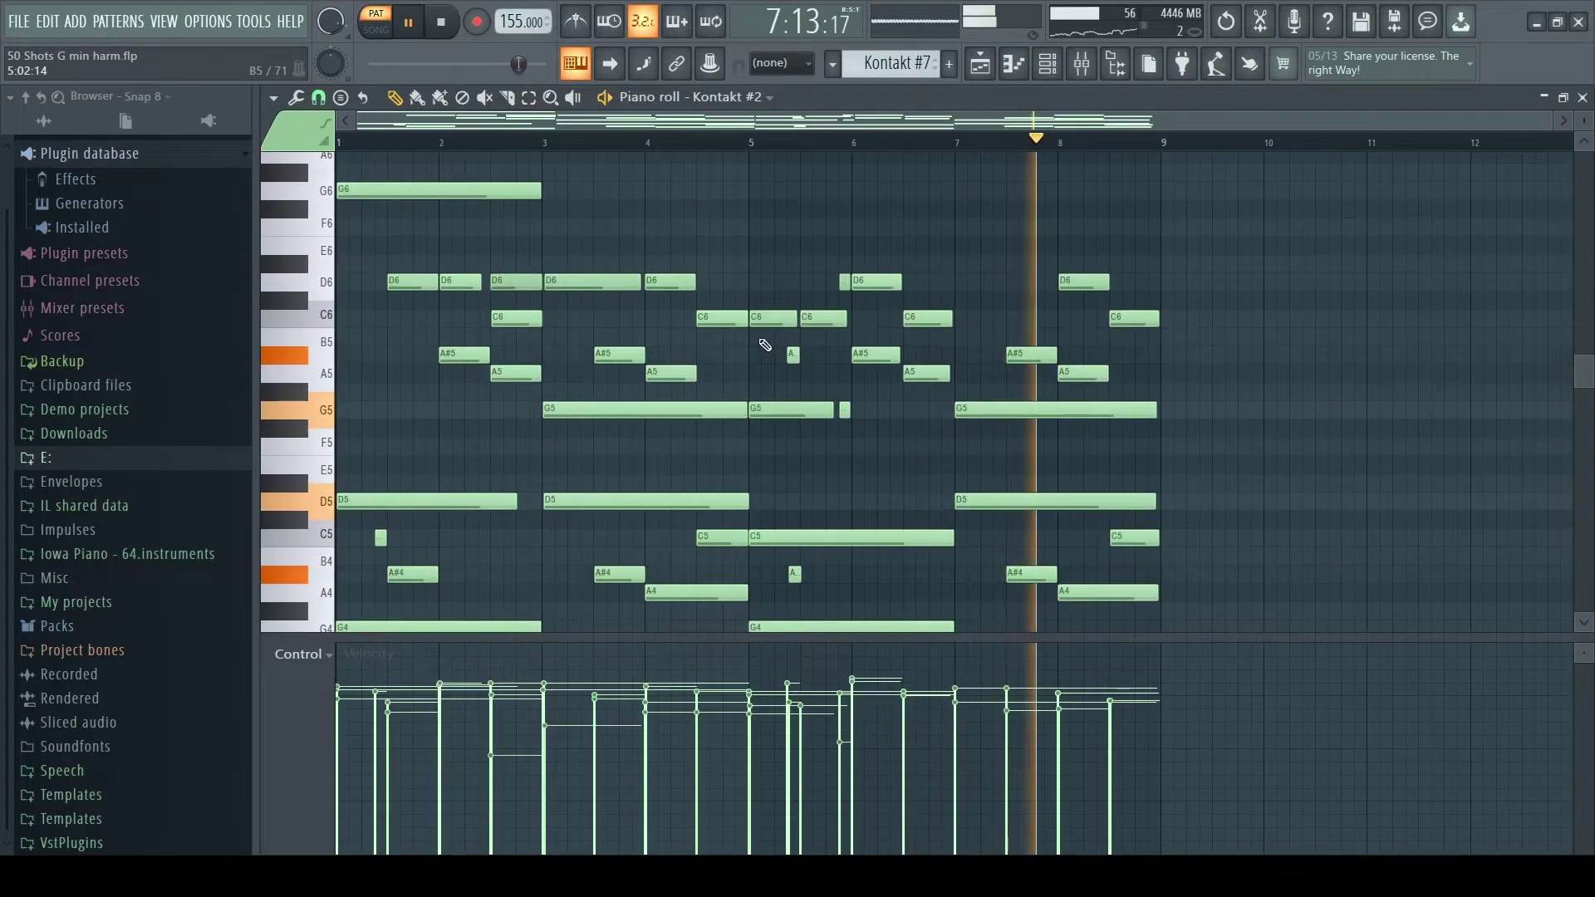
left_click(409, 24)
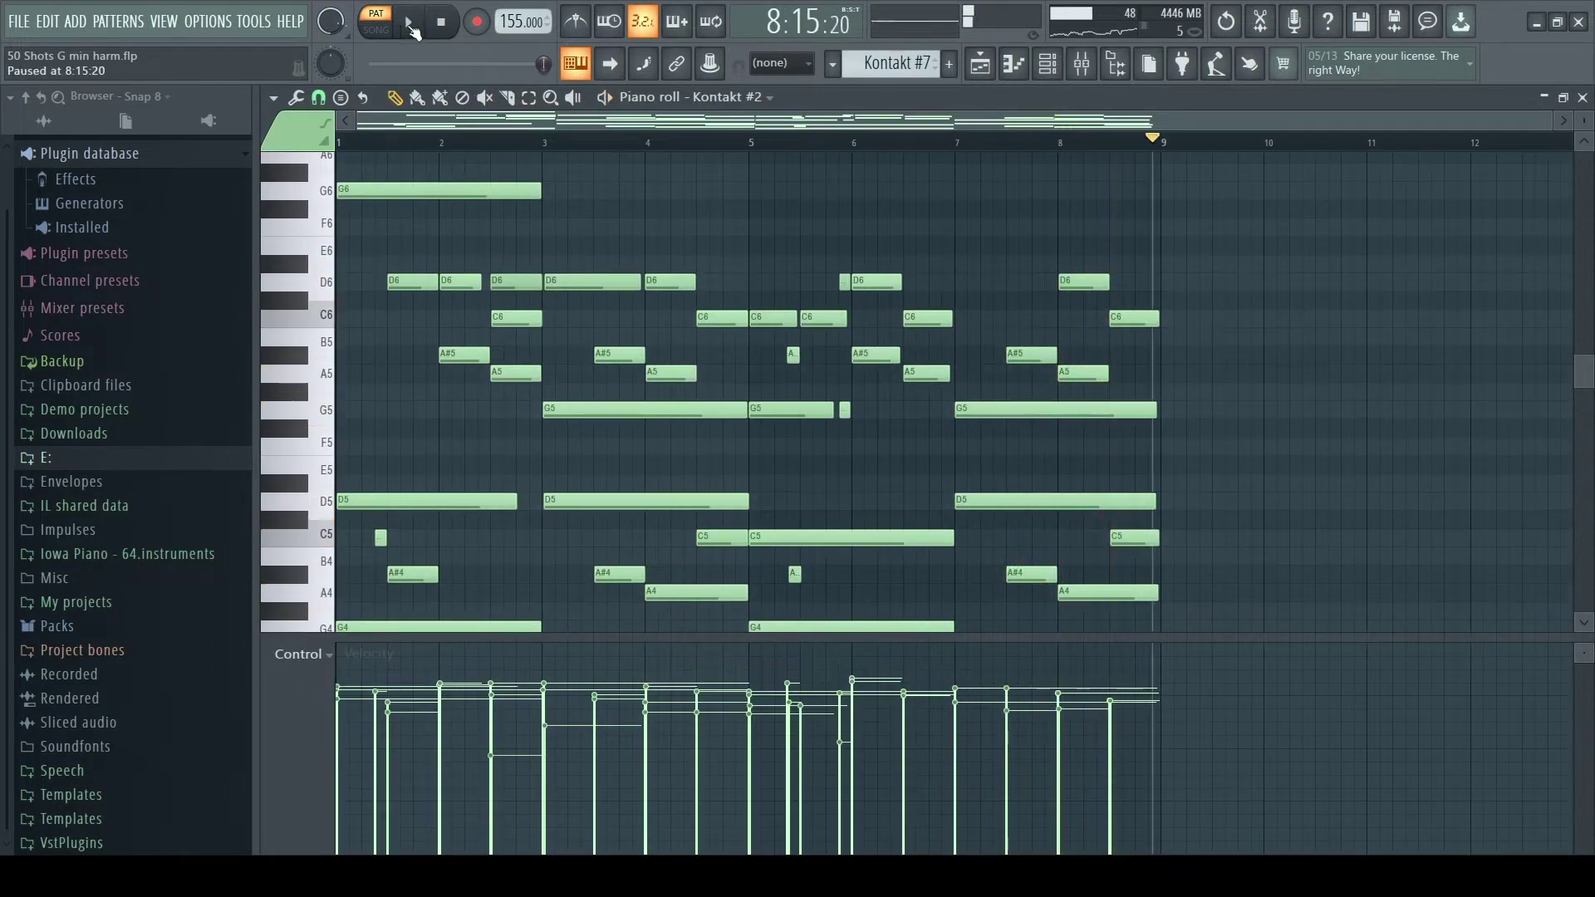
Step: View the instrument loaded in the Kontakt #3 channel and close its plugin window
left_click(1062, 73)
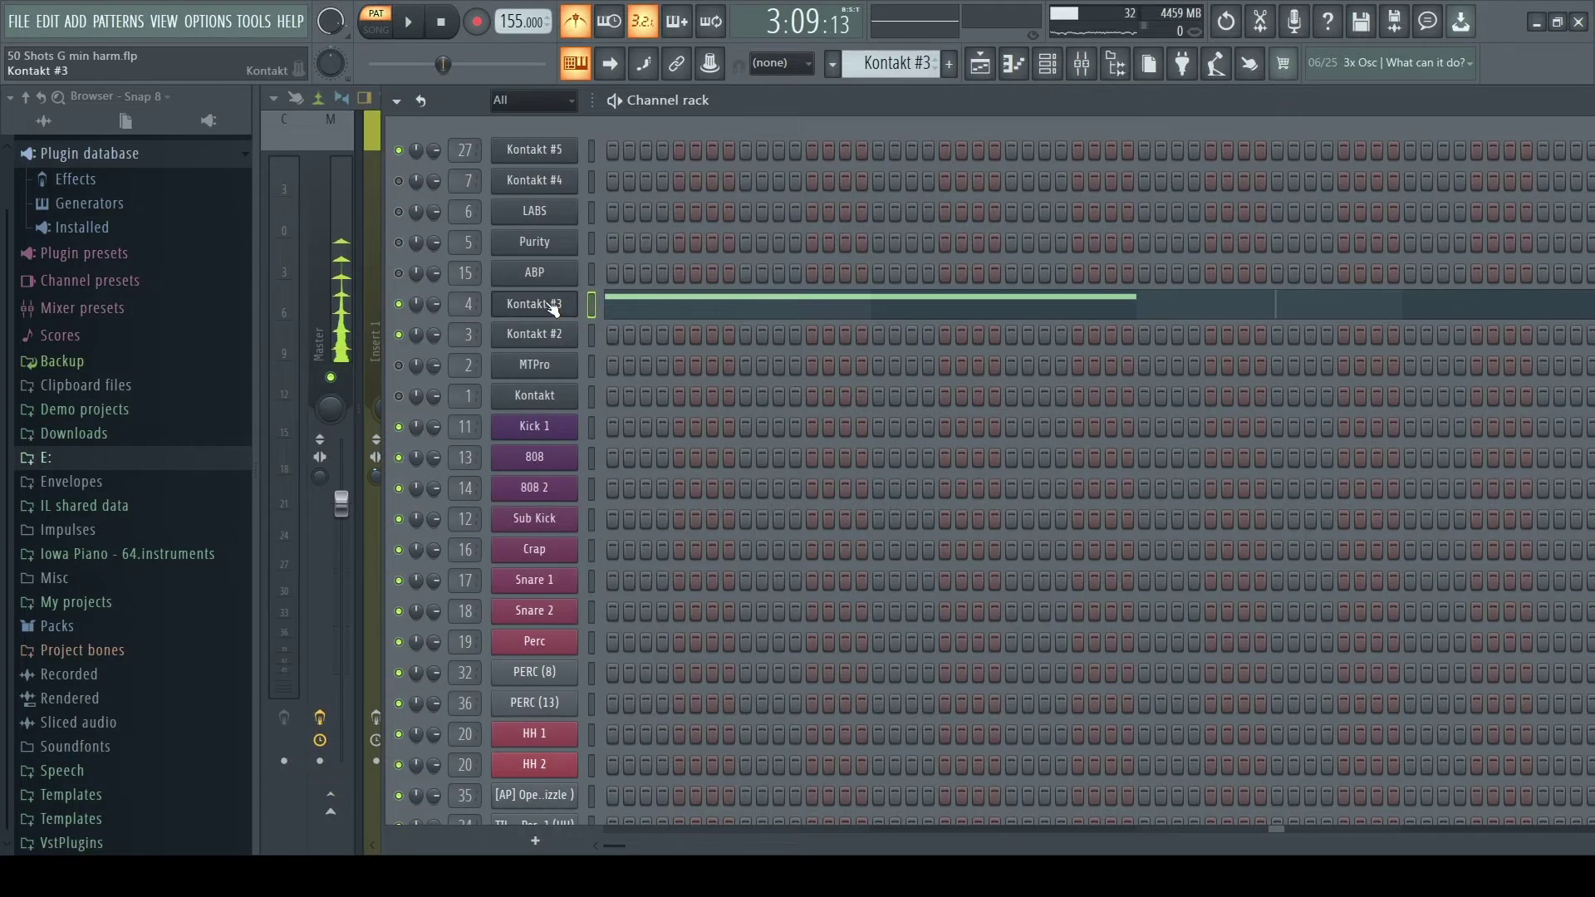
left_click(549, 307)
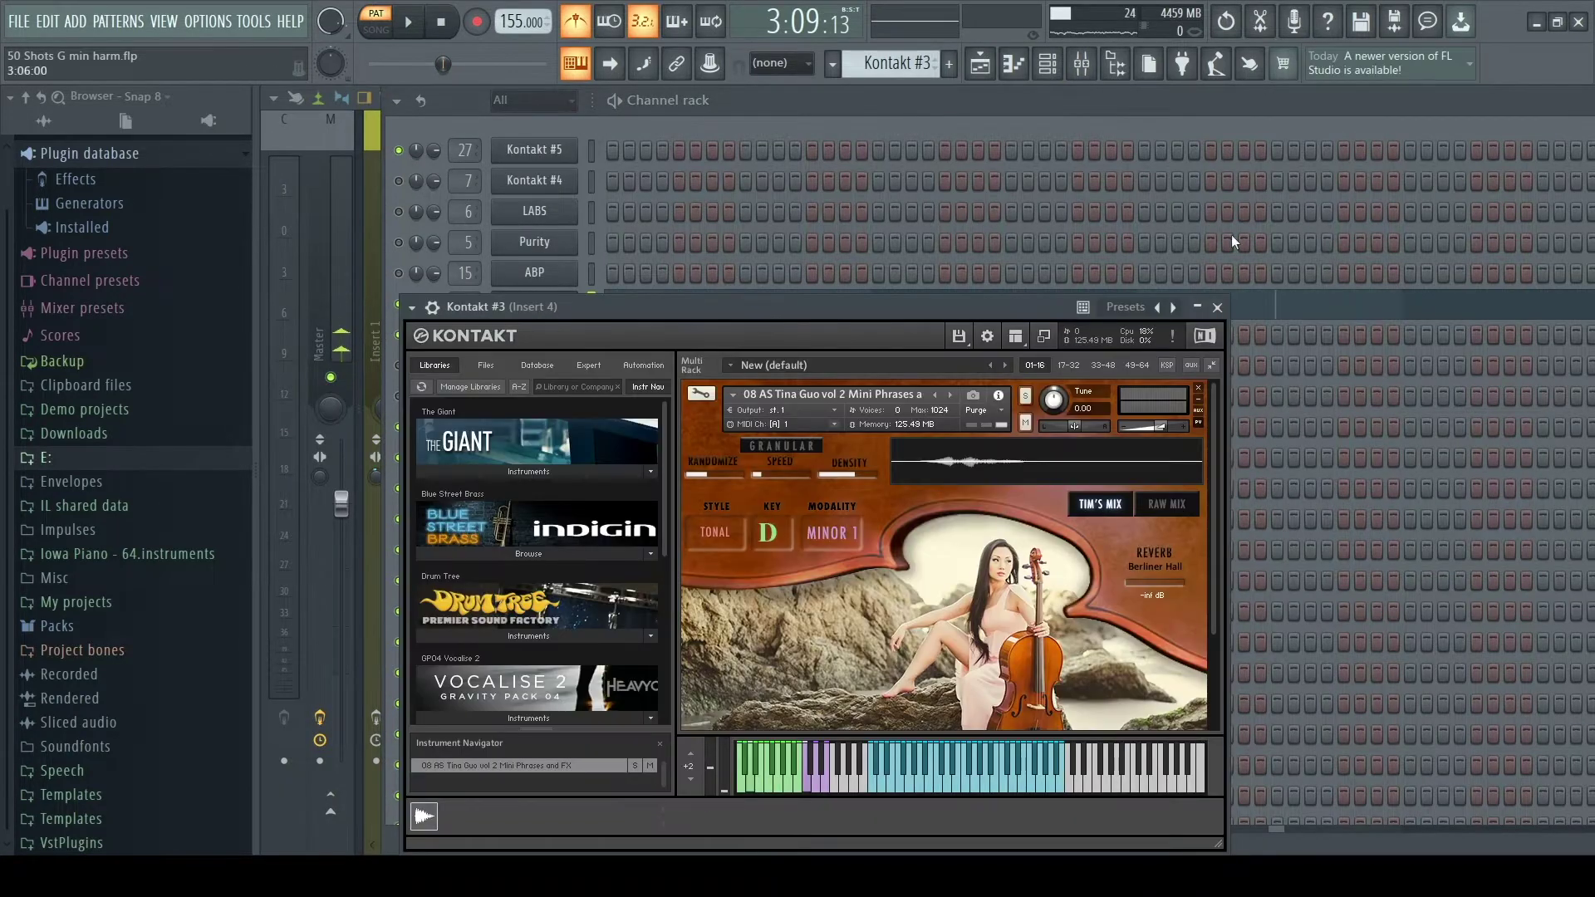
key("Escape")
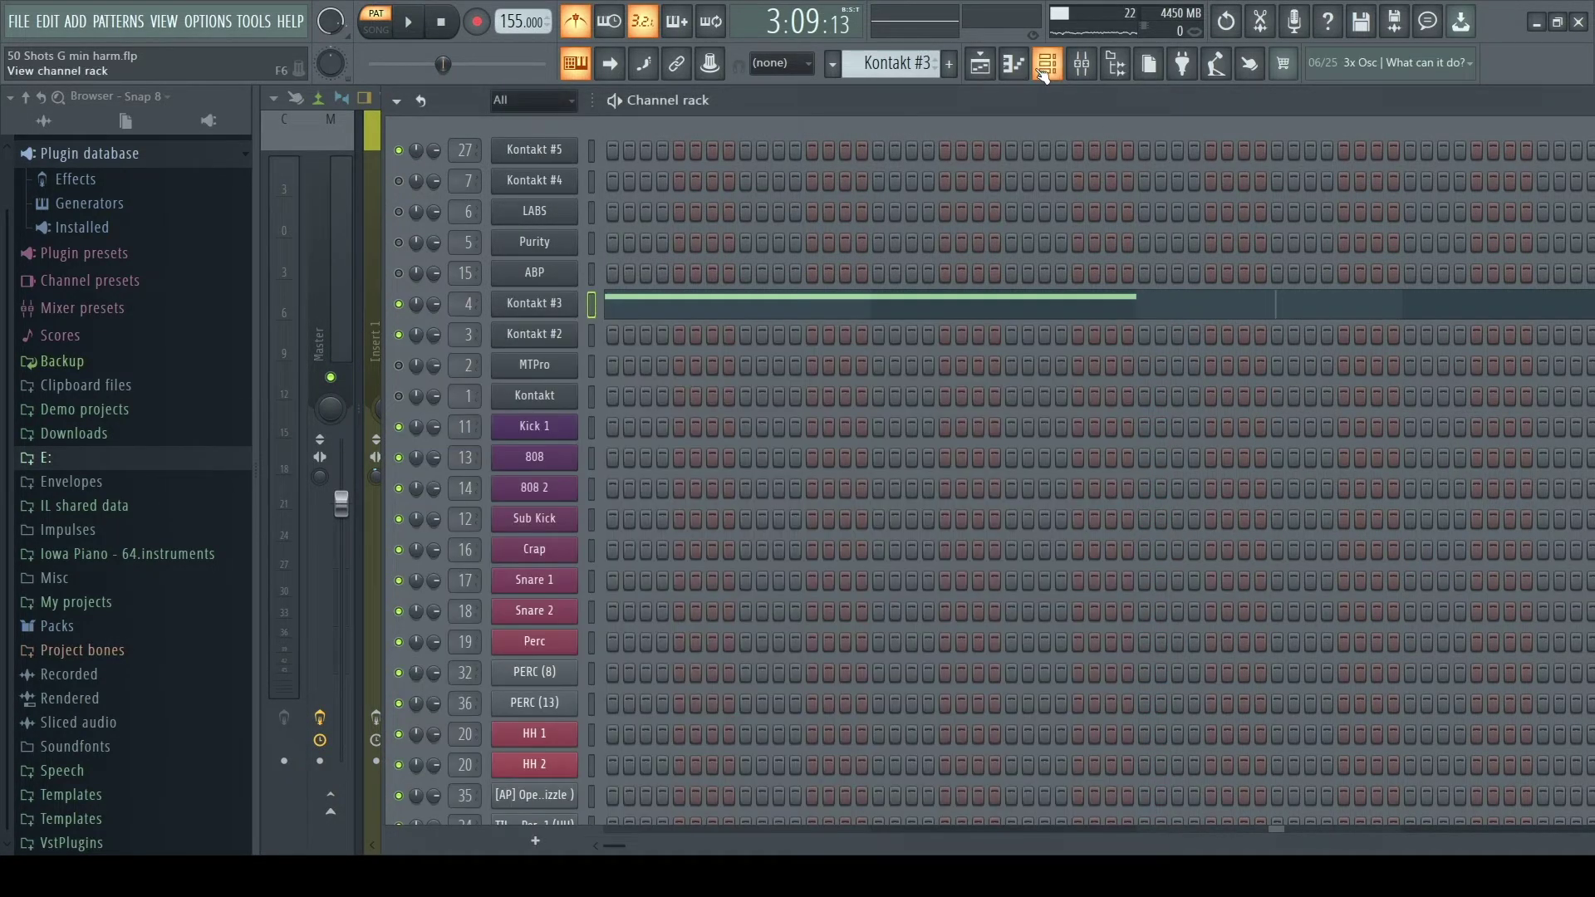
Step: Play the Kontakt #3 notes in the piano roll from the start, and skip ahead to bar 5
key("F9")
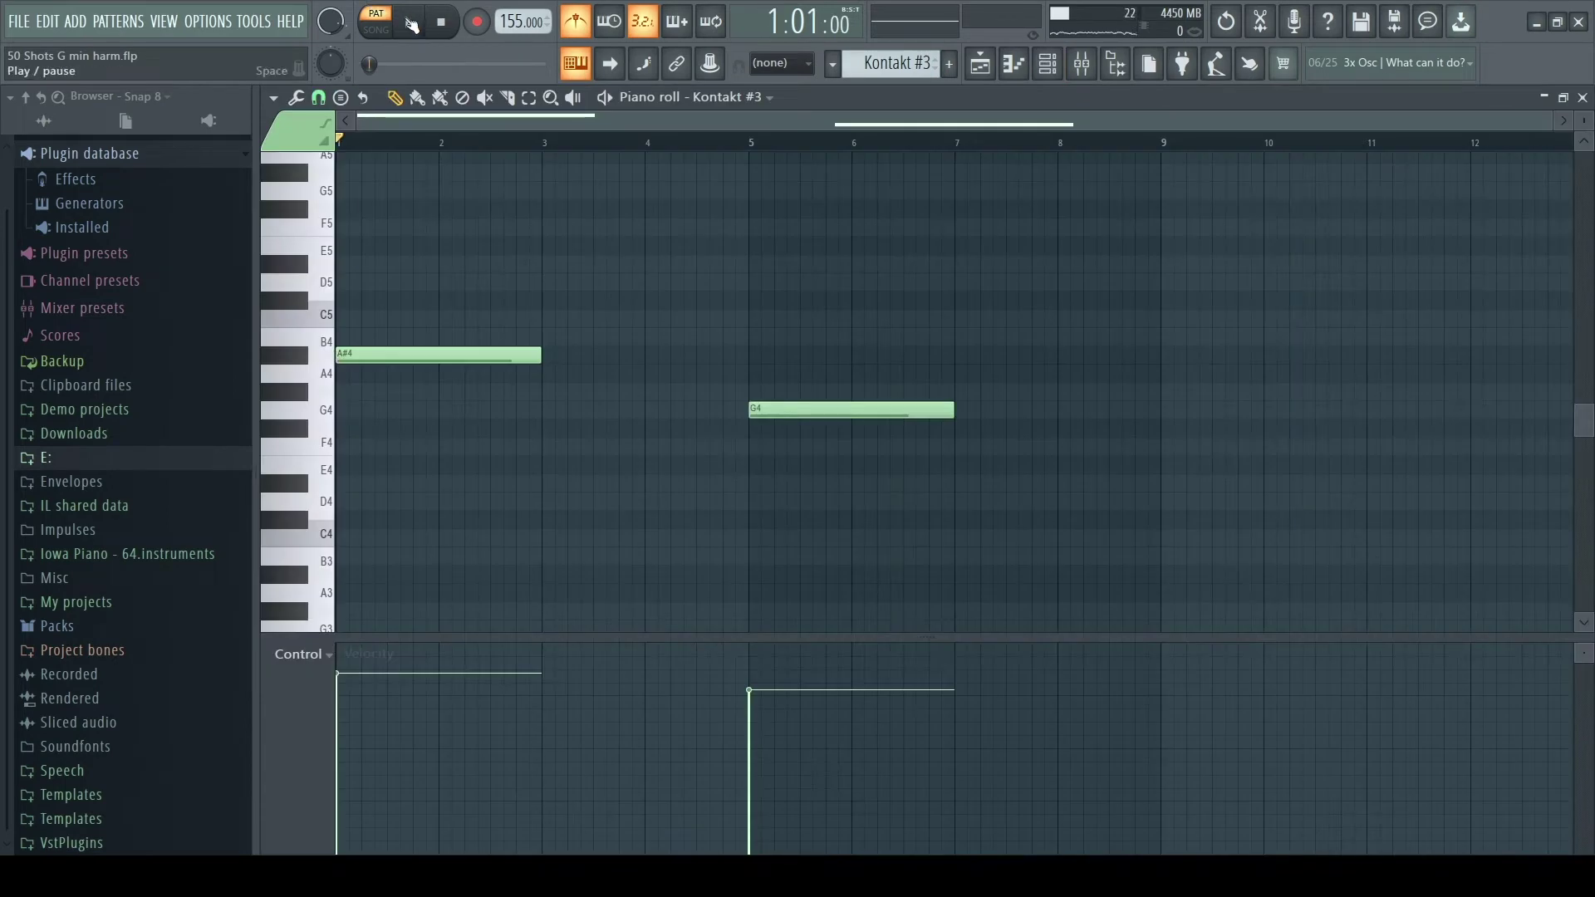
left_click(411, 24)
scroll(538, 321, "up", 2)
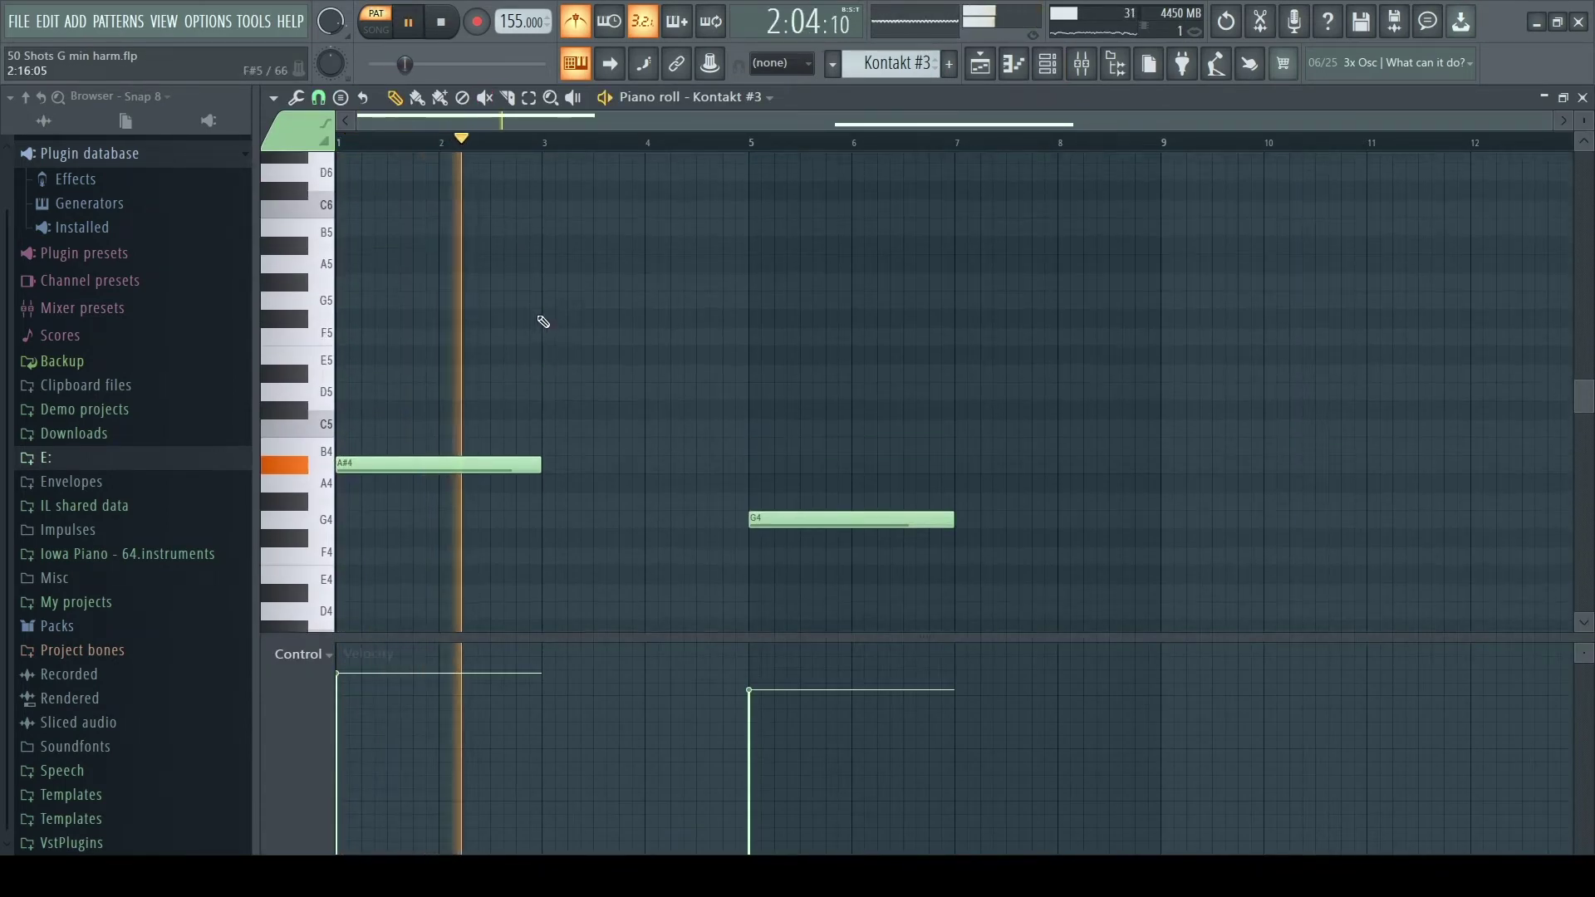
scroll(580, 321, "down", 2)
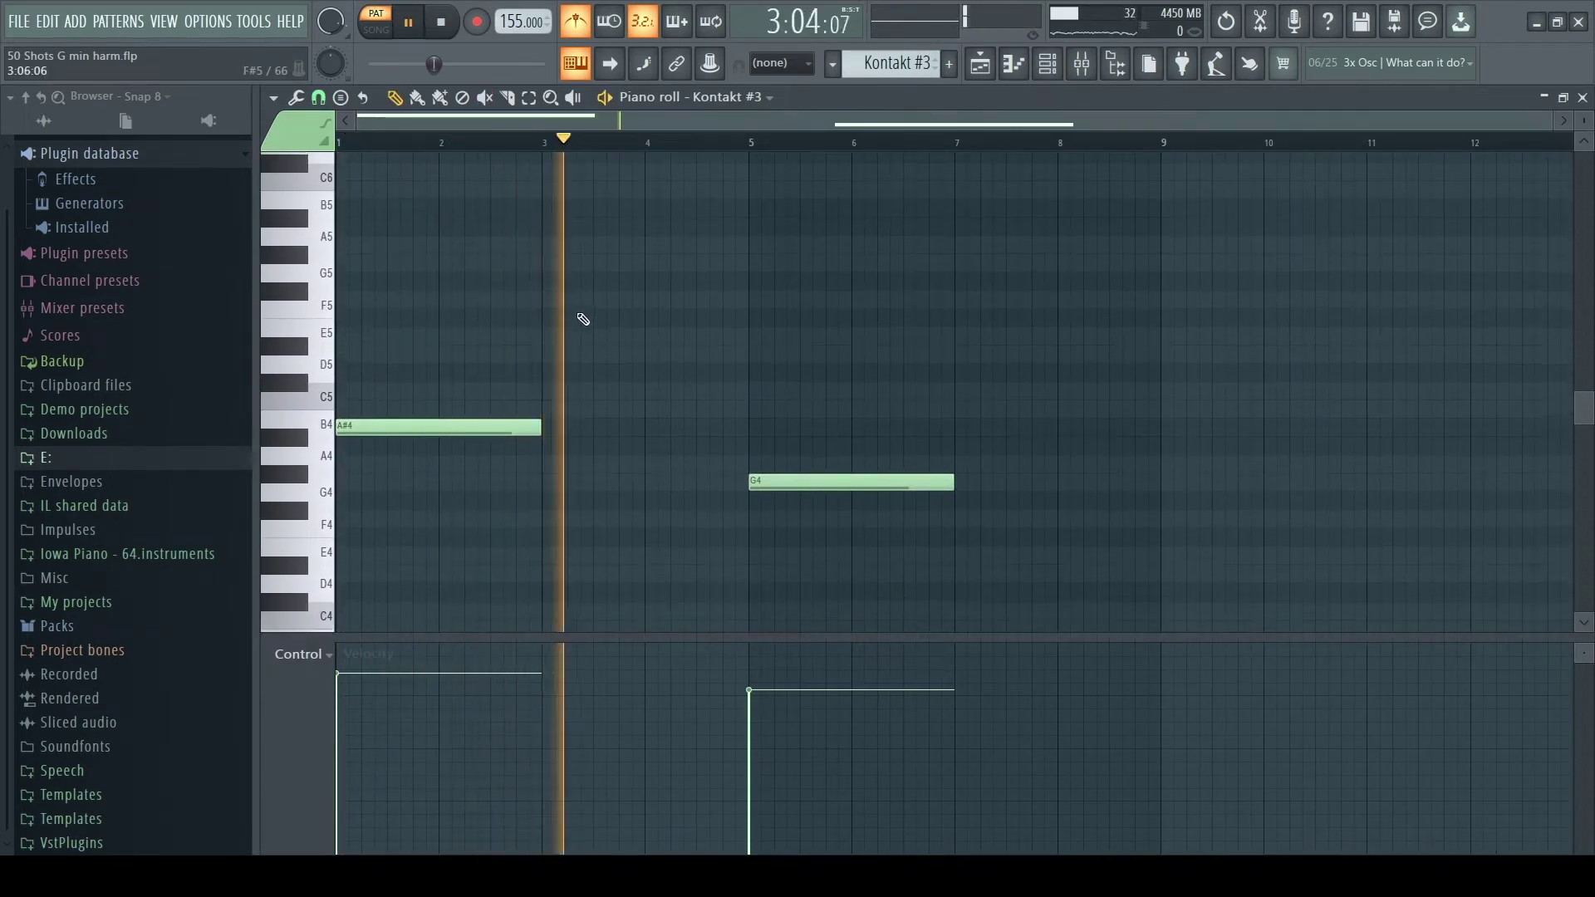
left_click(761, 142)
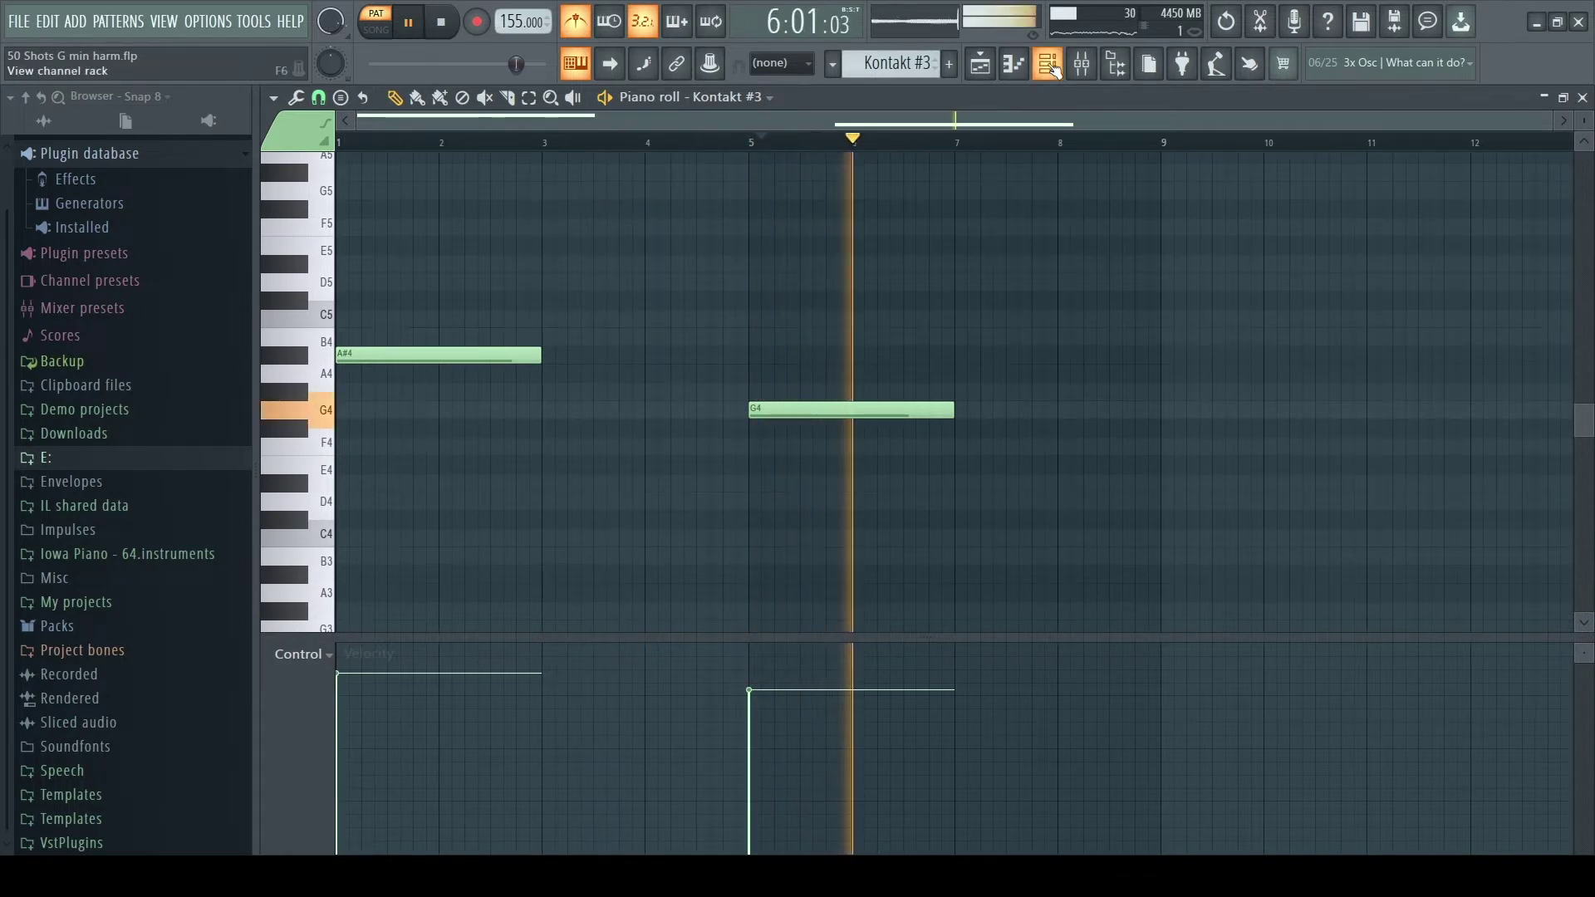
Step: Examine the three Fruity parametric EQ 2 curves on mixer Insert 4 one after another
key("F9")
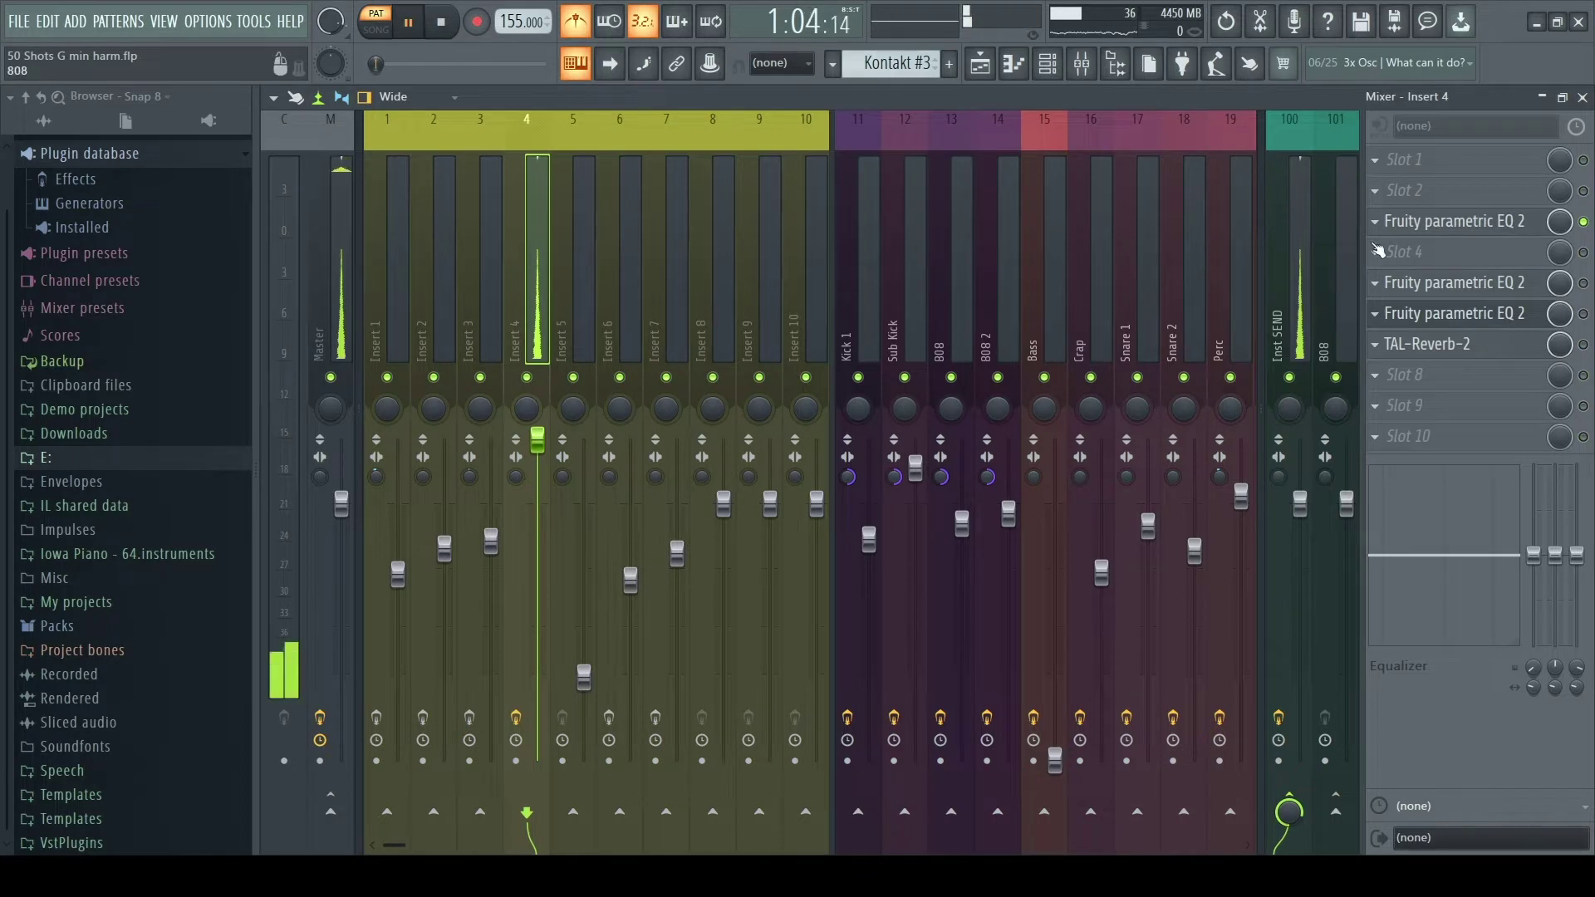
left_click(1444, 221)
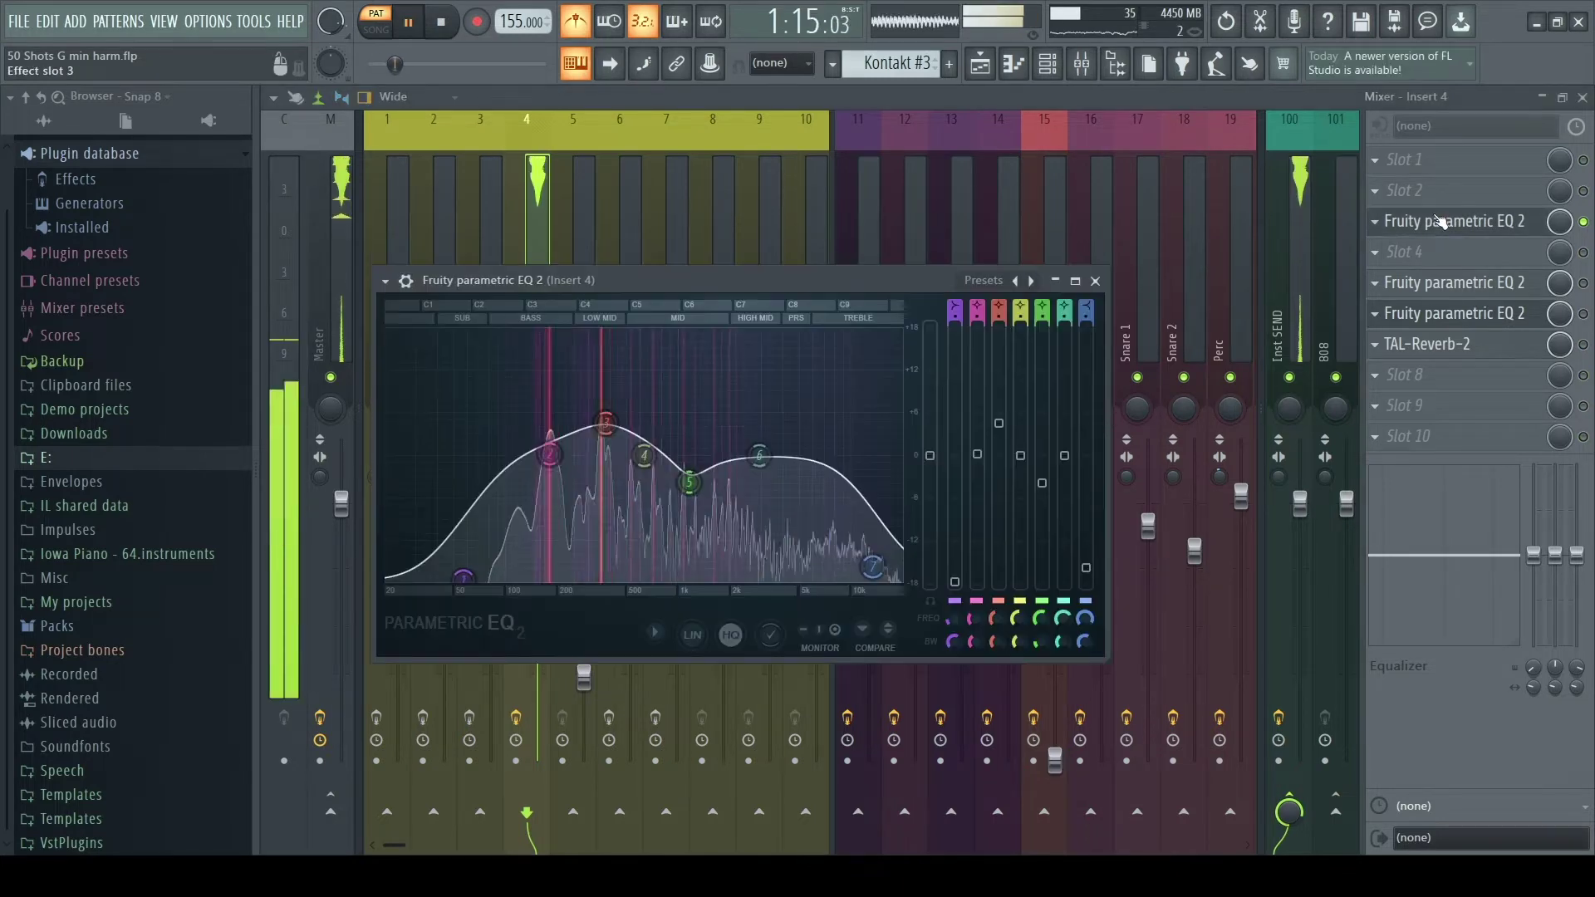
left_click(1094, 281)
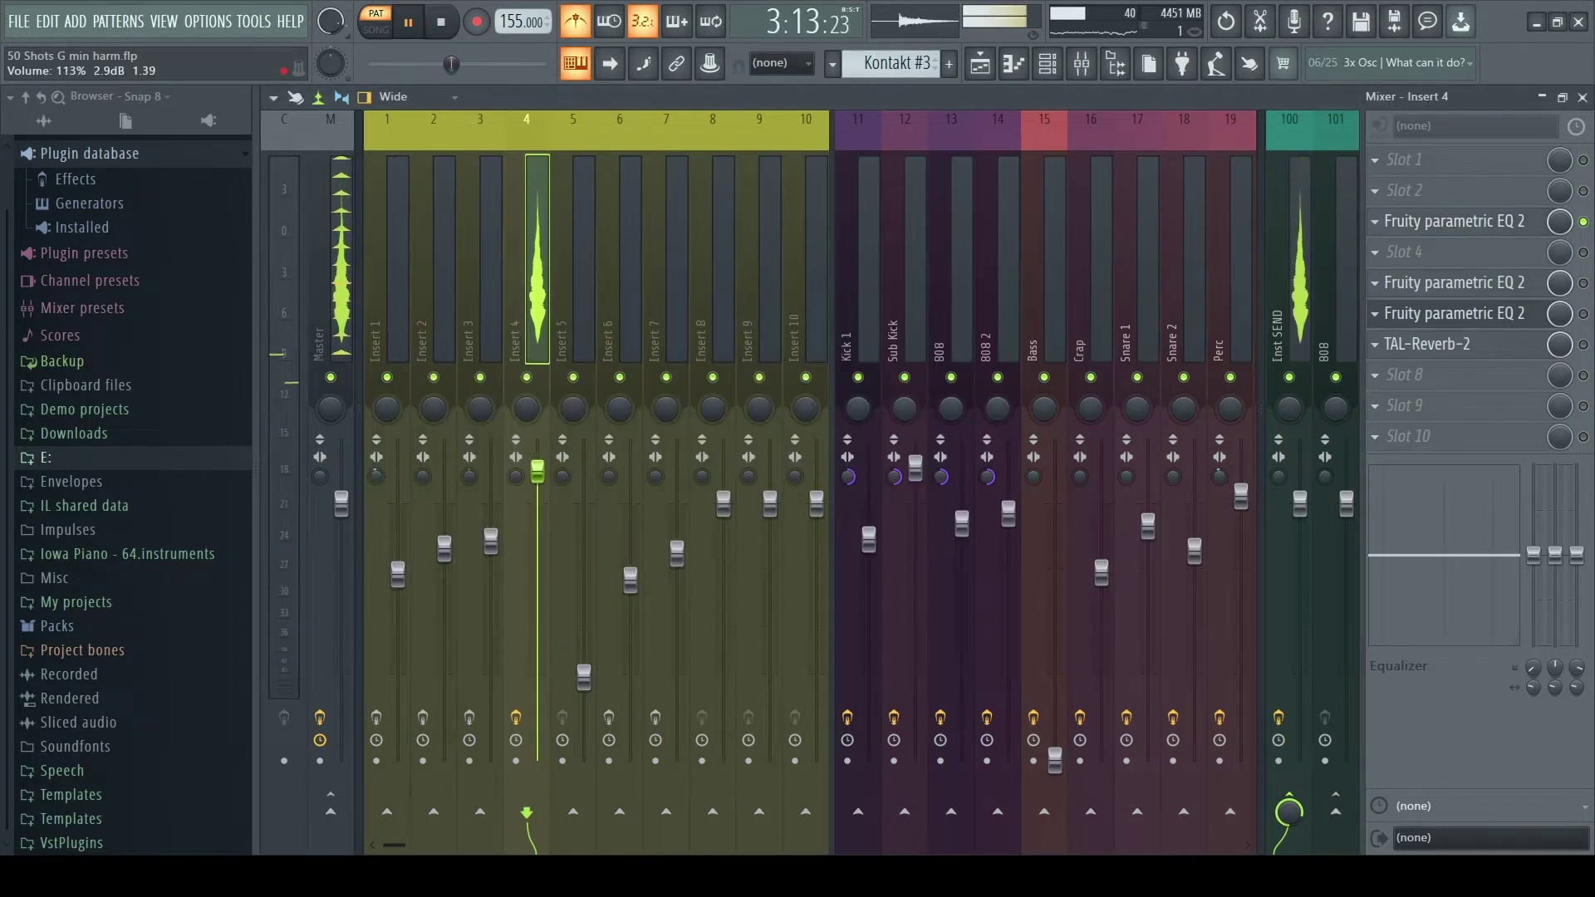
left_click(1470, 288)
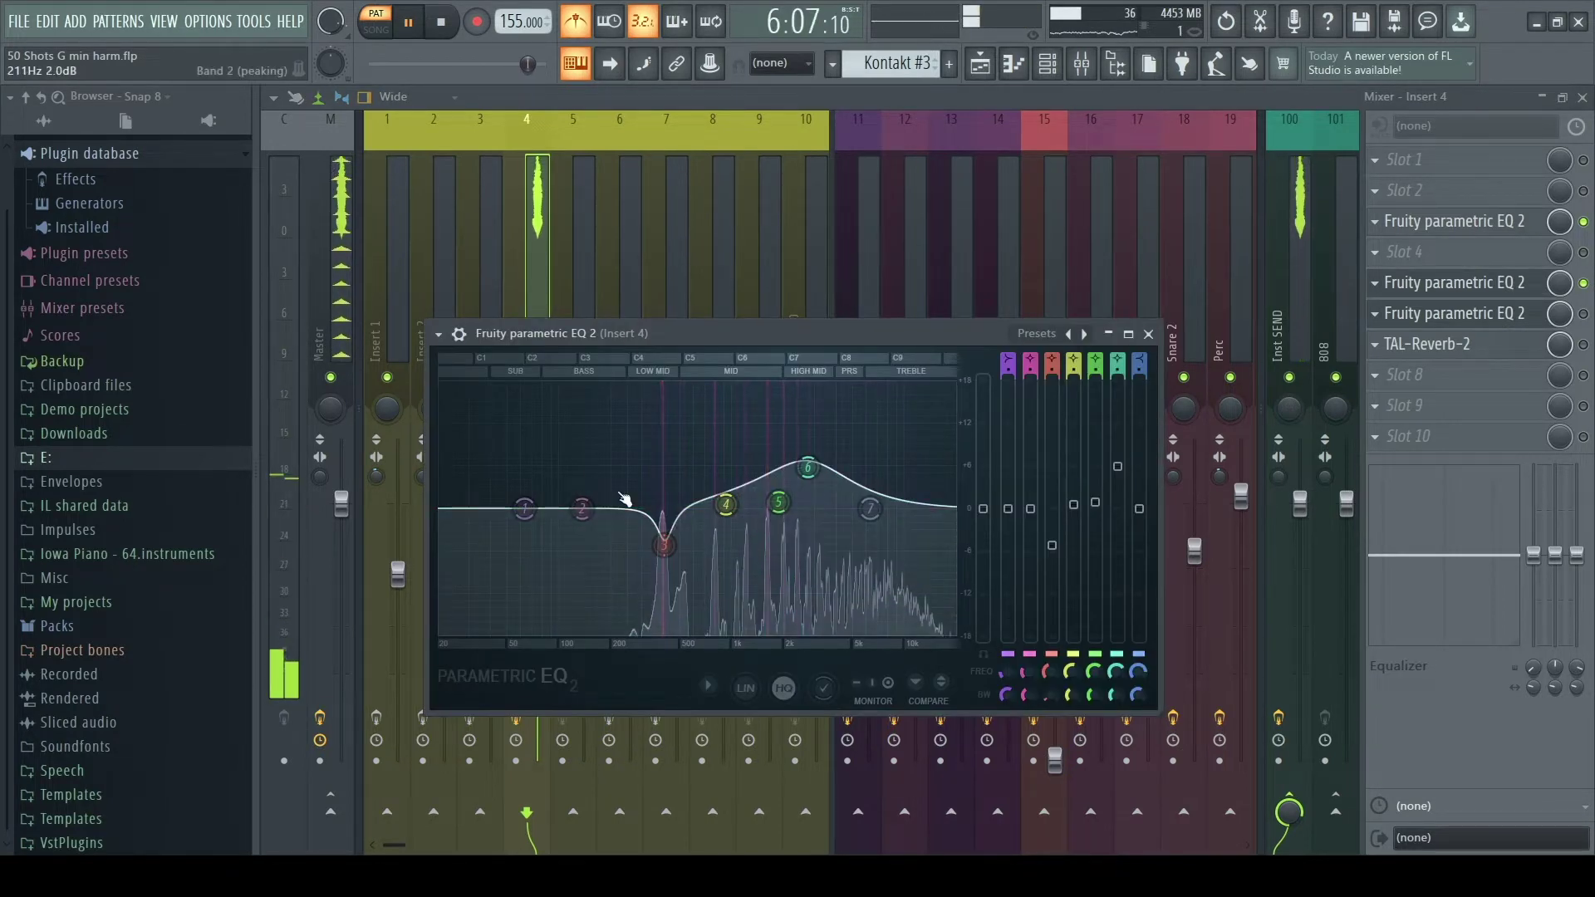
left_click(1149, 333)
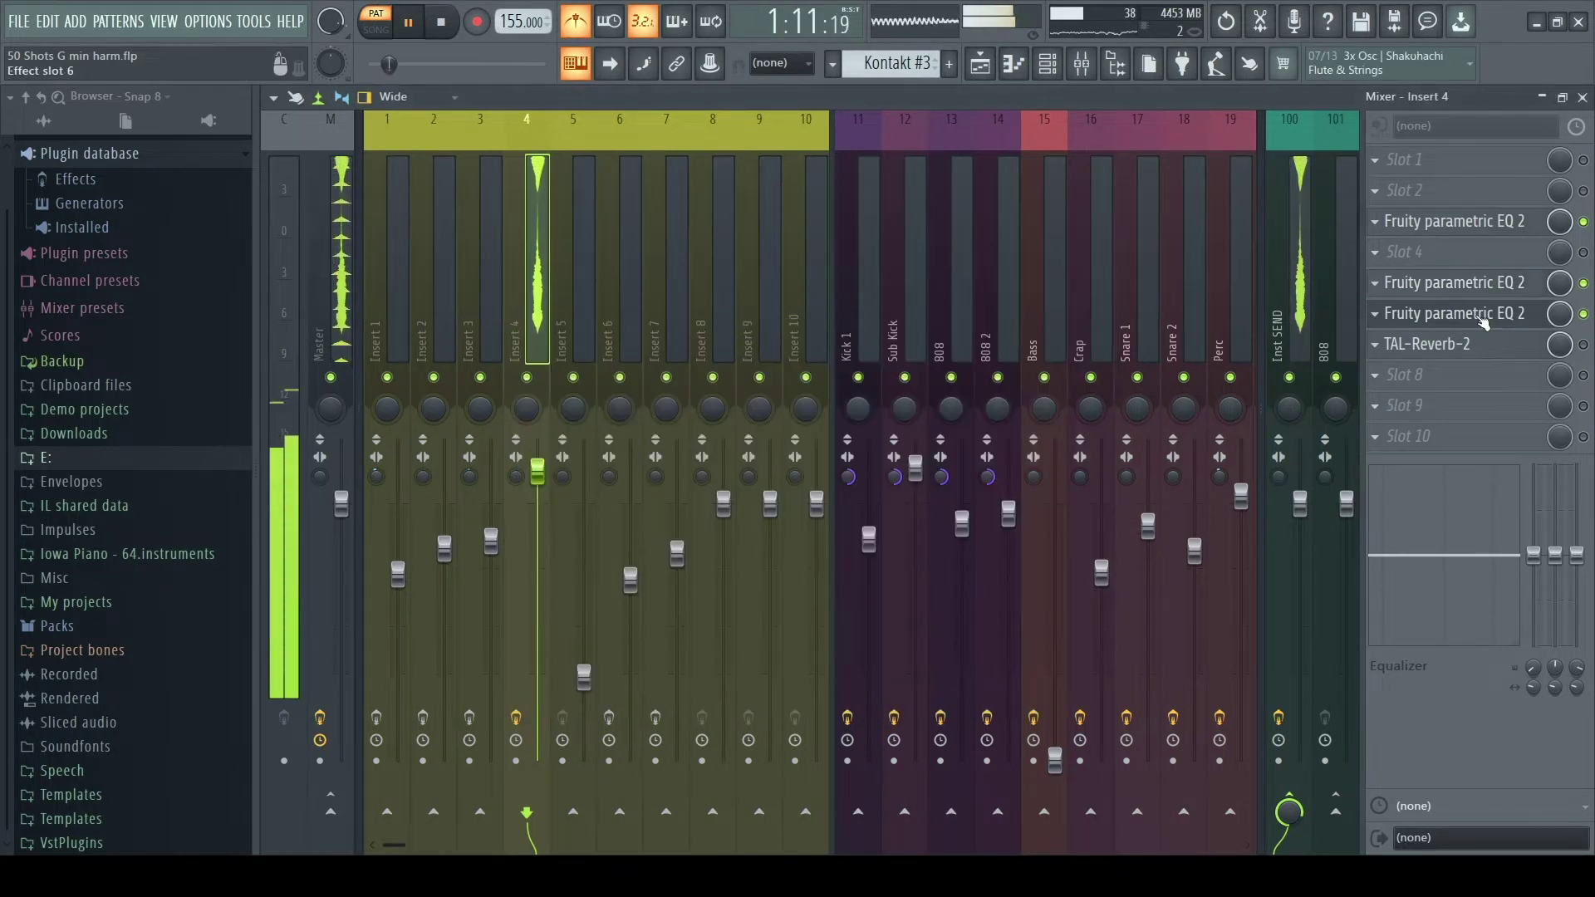
left_click(1483, 323)
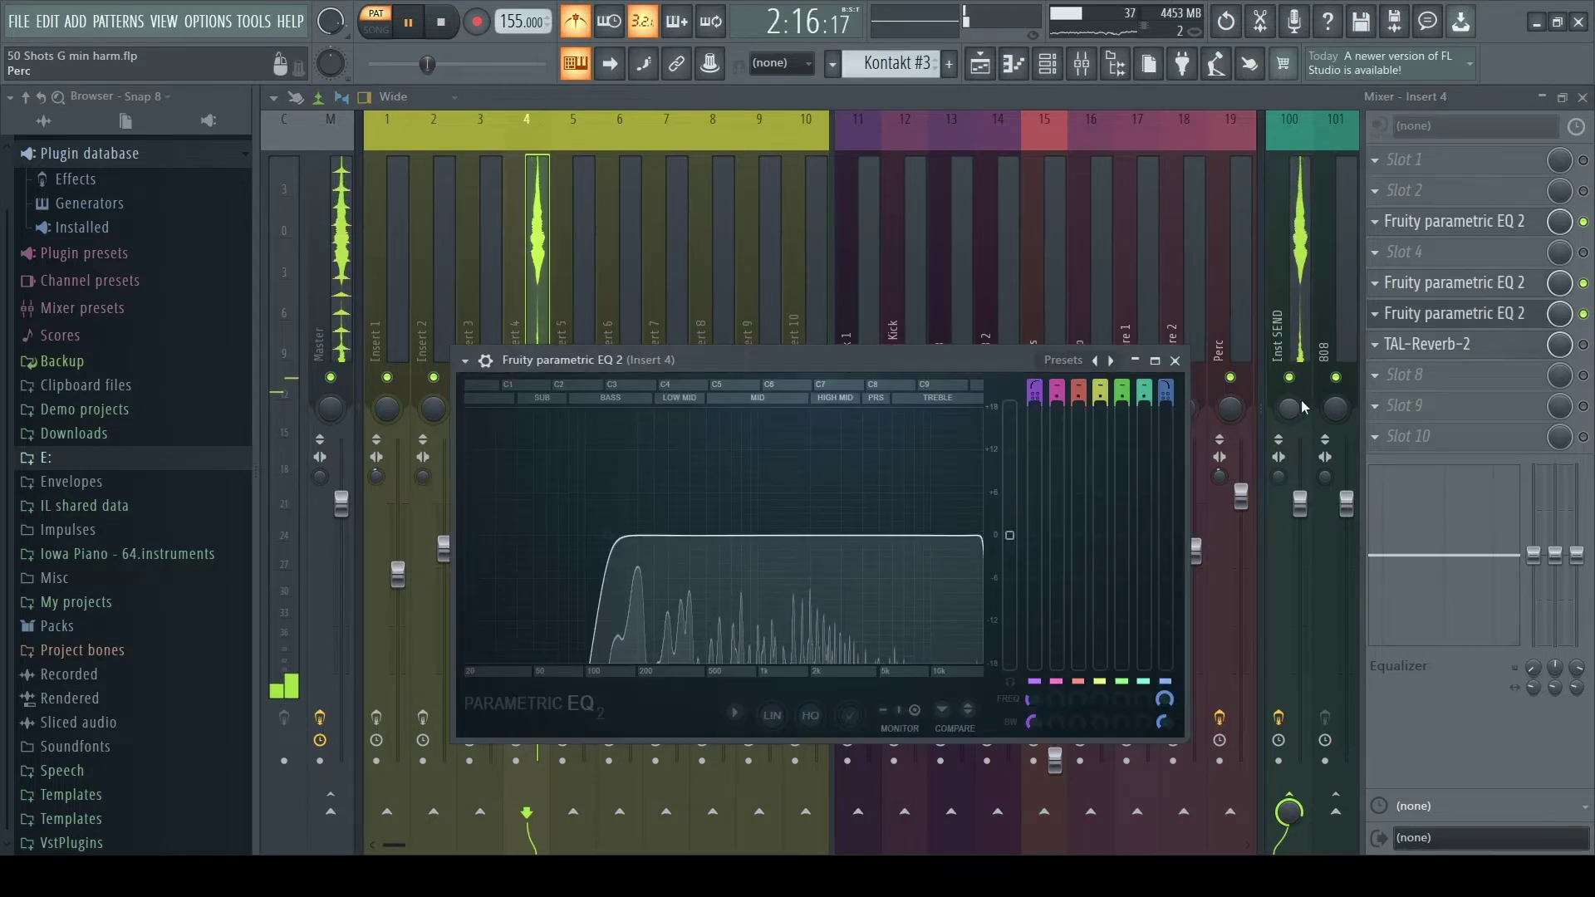
left_click(1174, 363)
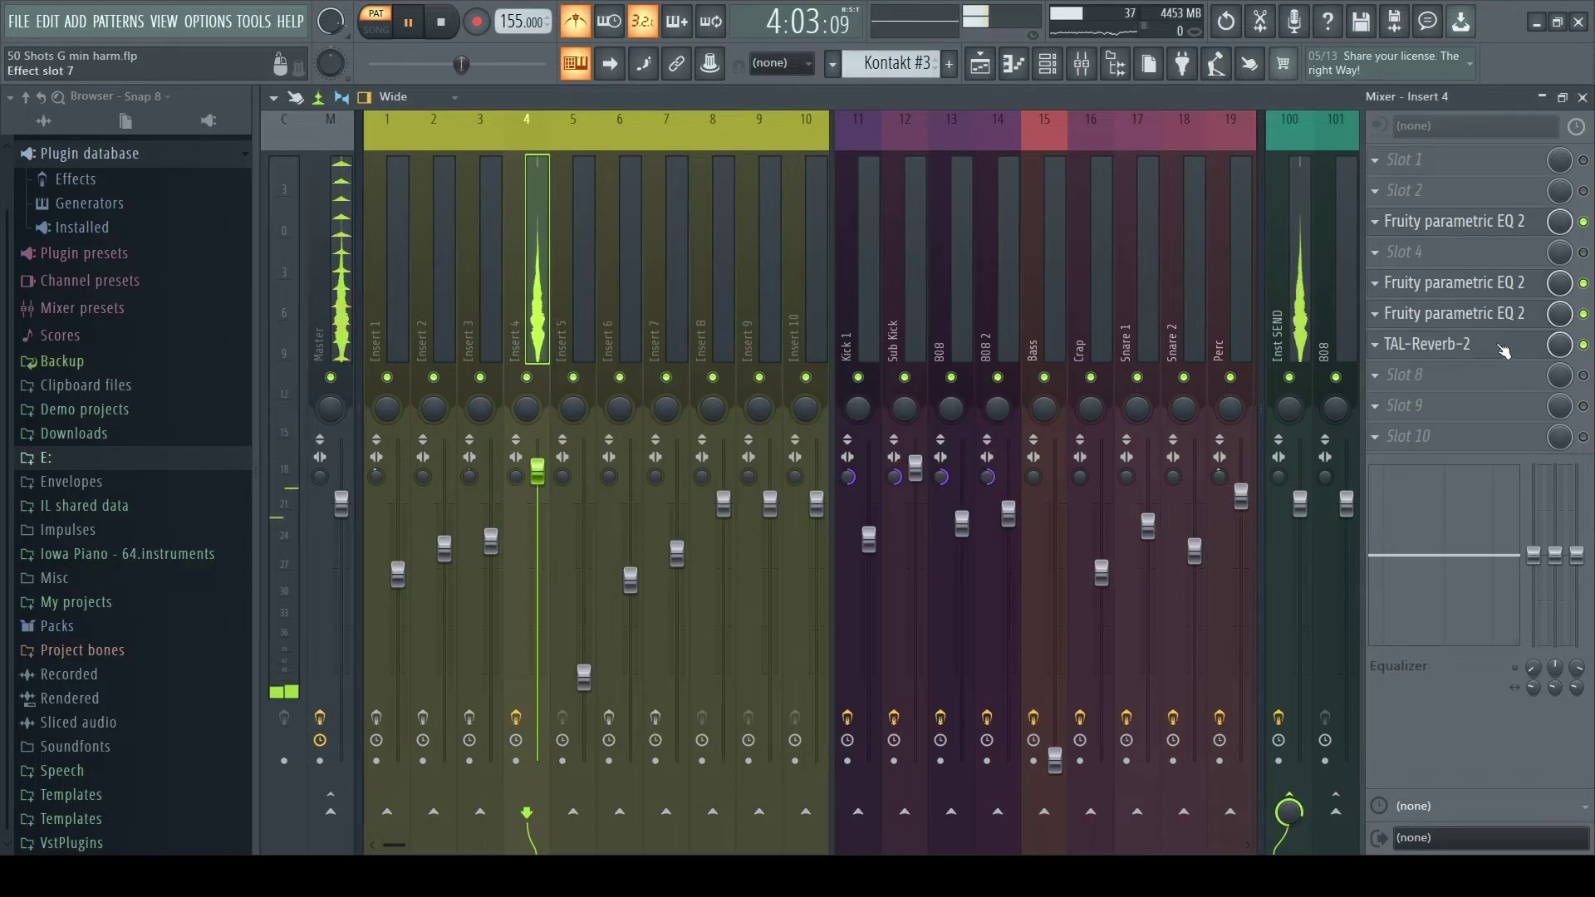
Step: Check the TAL-Reverb-2 settings on Insert 4 and close the mixer and the Kontakt #3 piano roll
left_click(1473, 344)
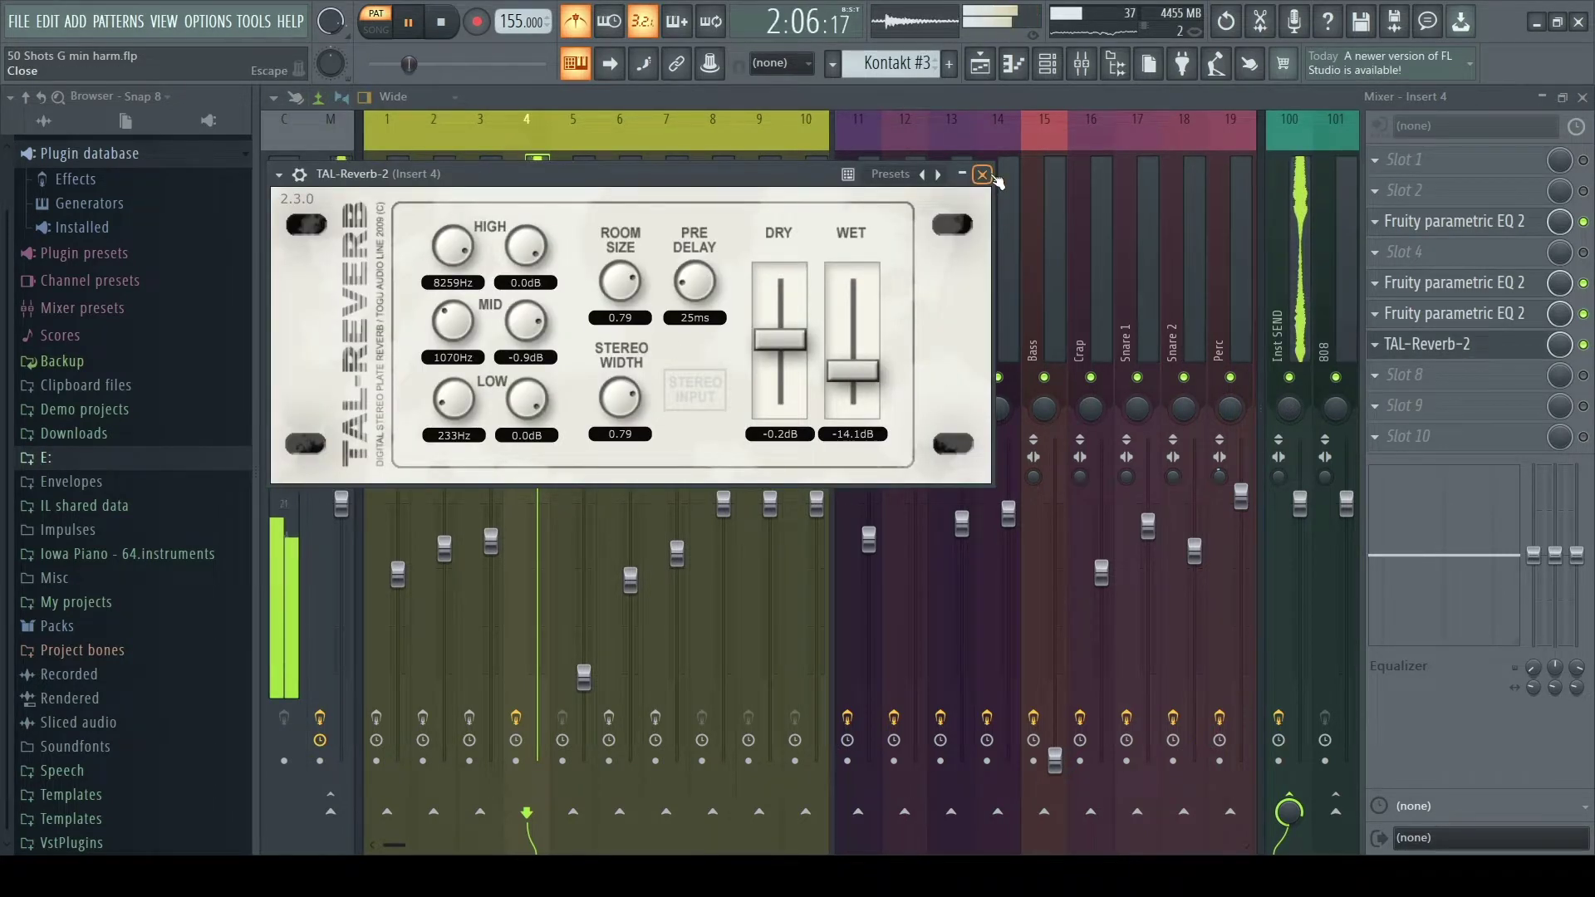
key("Escape")
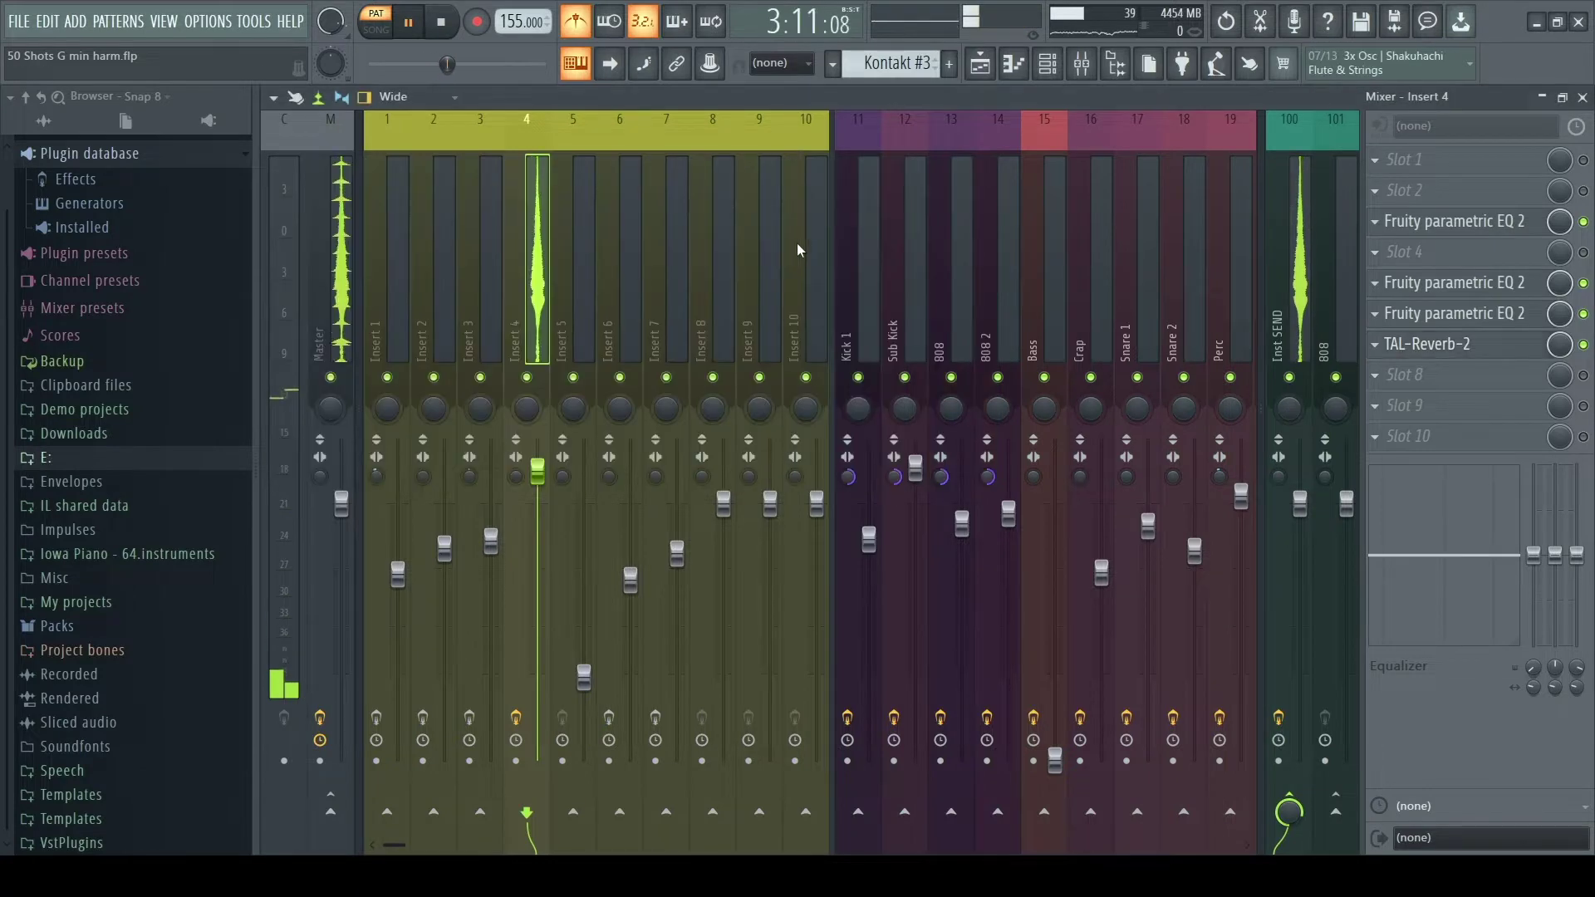
left_click(1583, 97)
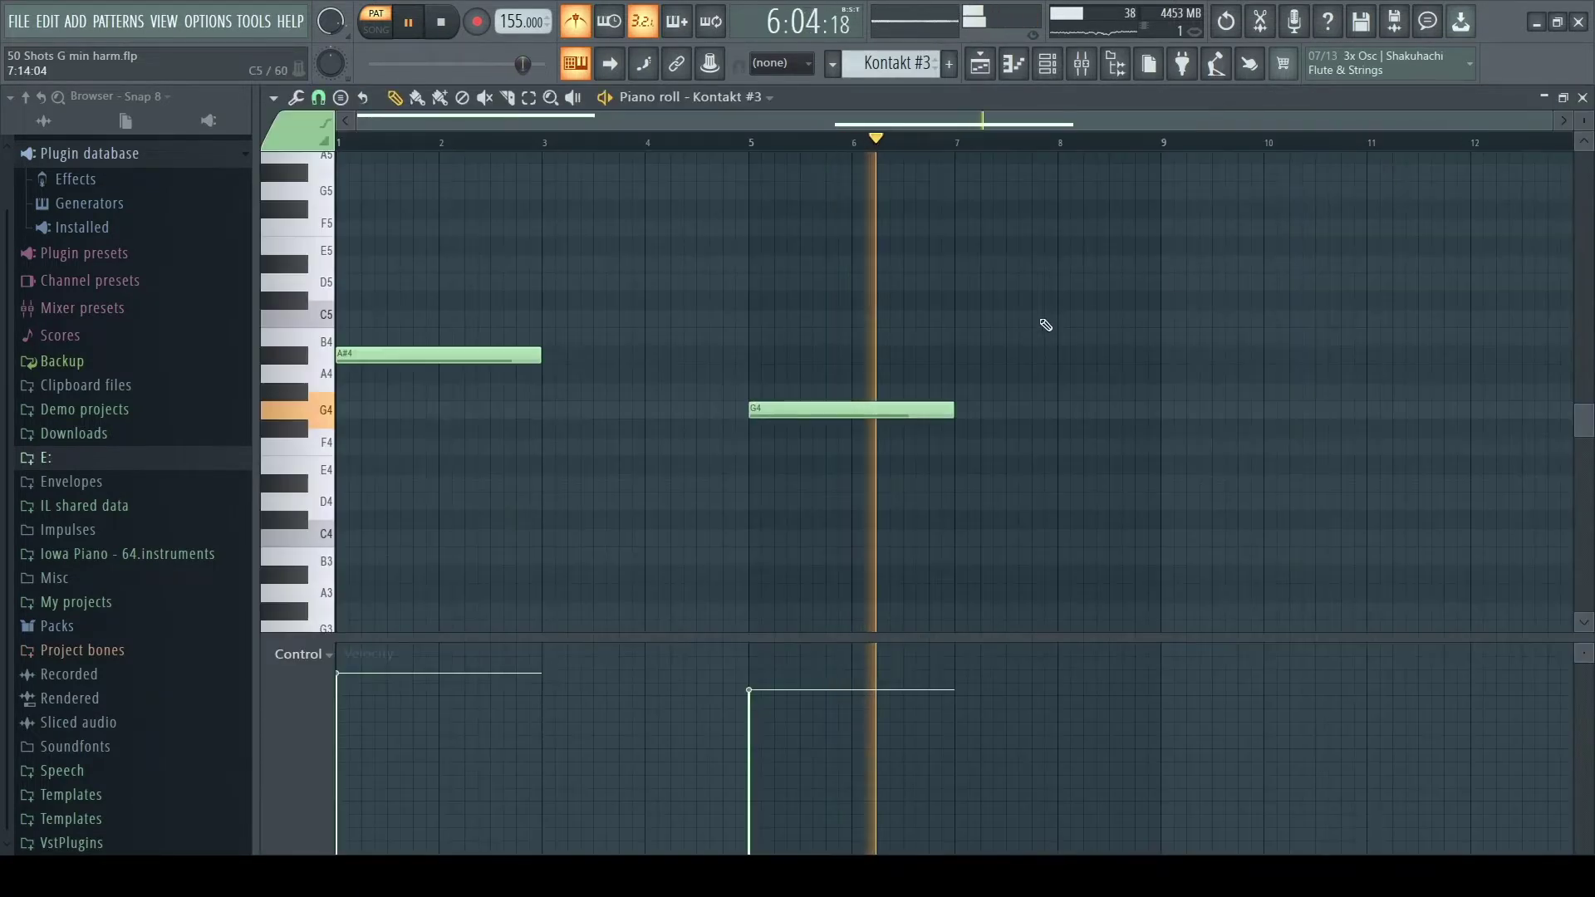
key("Escape")
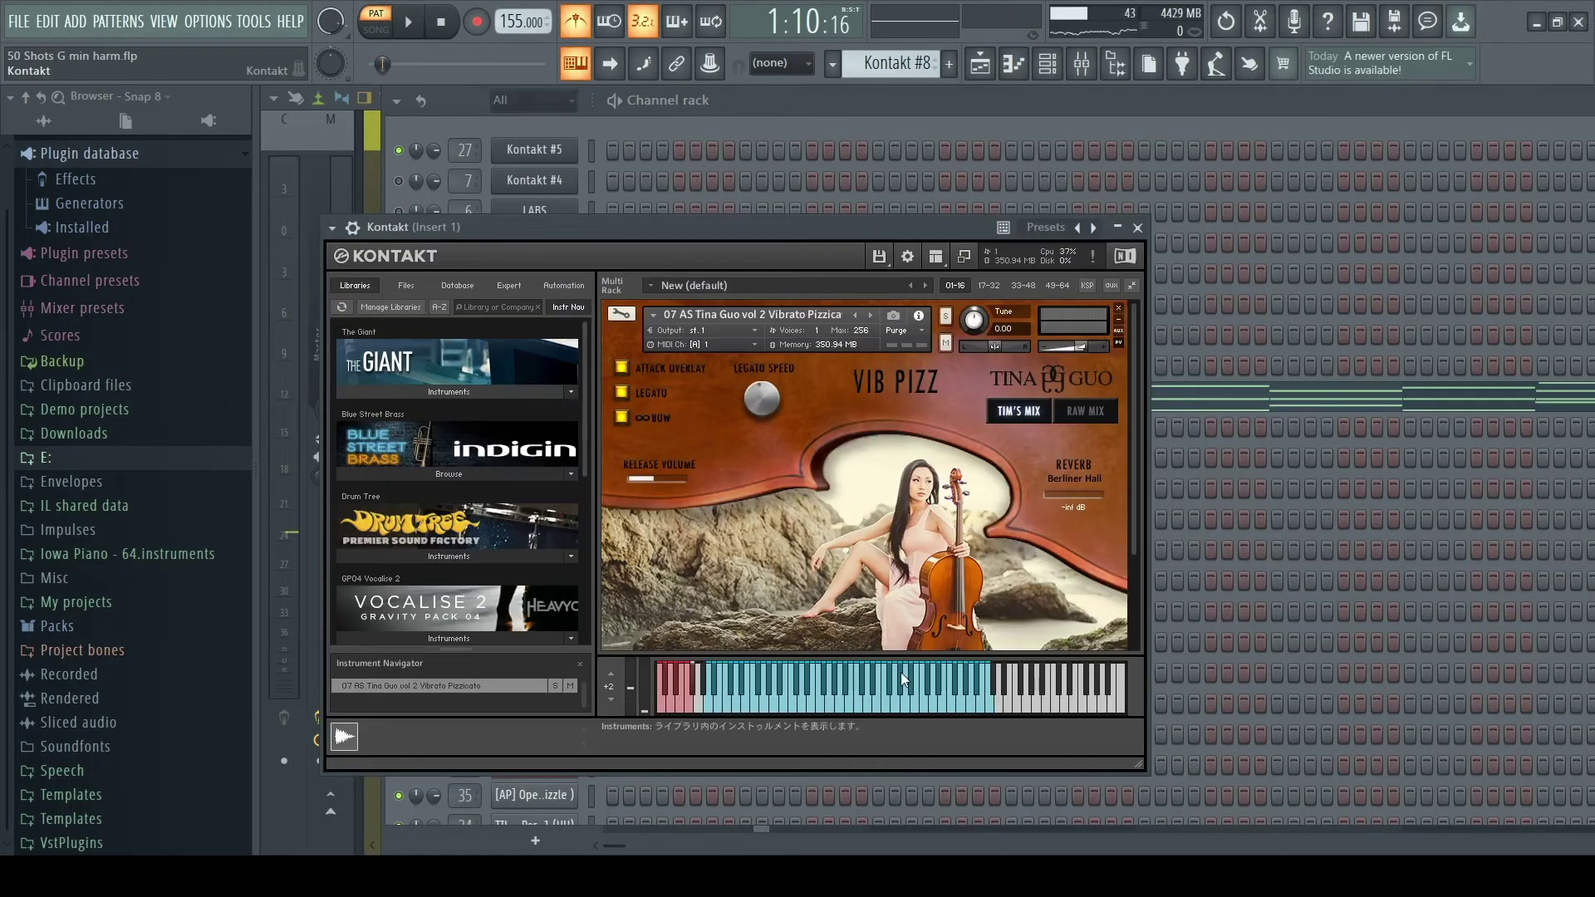
Step: Audition a note of the Tina Guo Vibrato Pizzicato patch in Kontakt and bring up the channel's piano roll
left_click(885, 707)
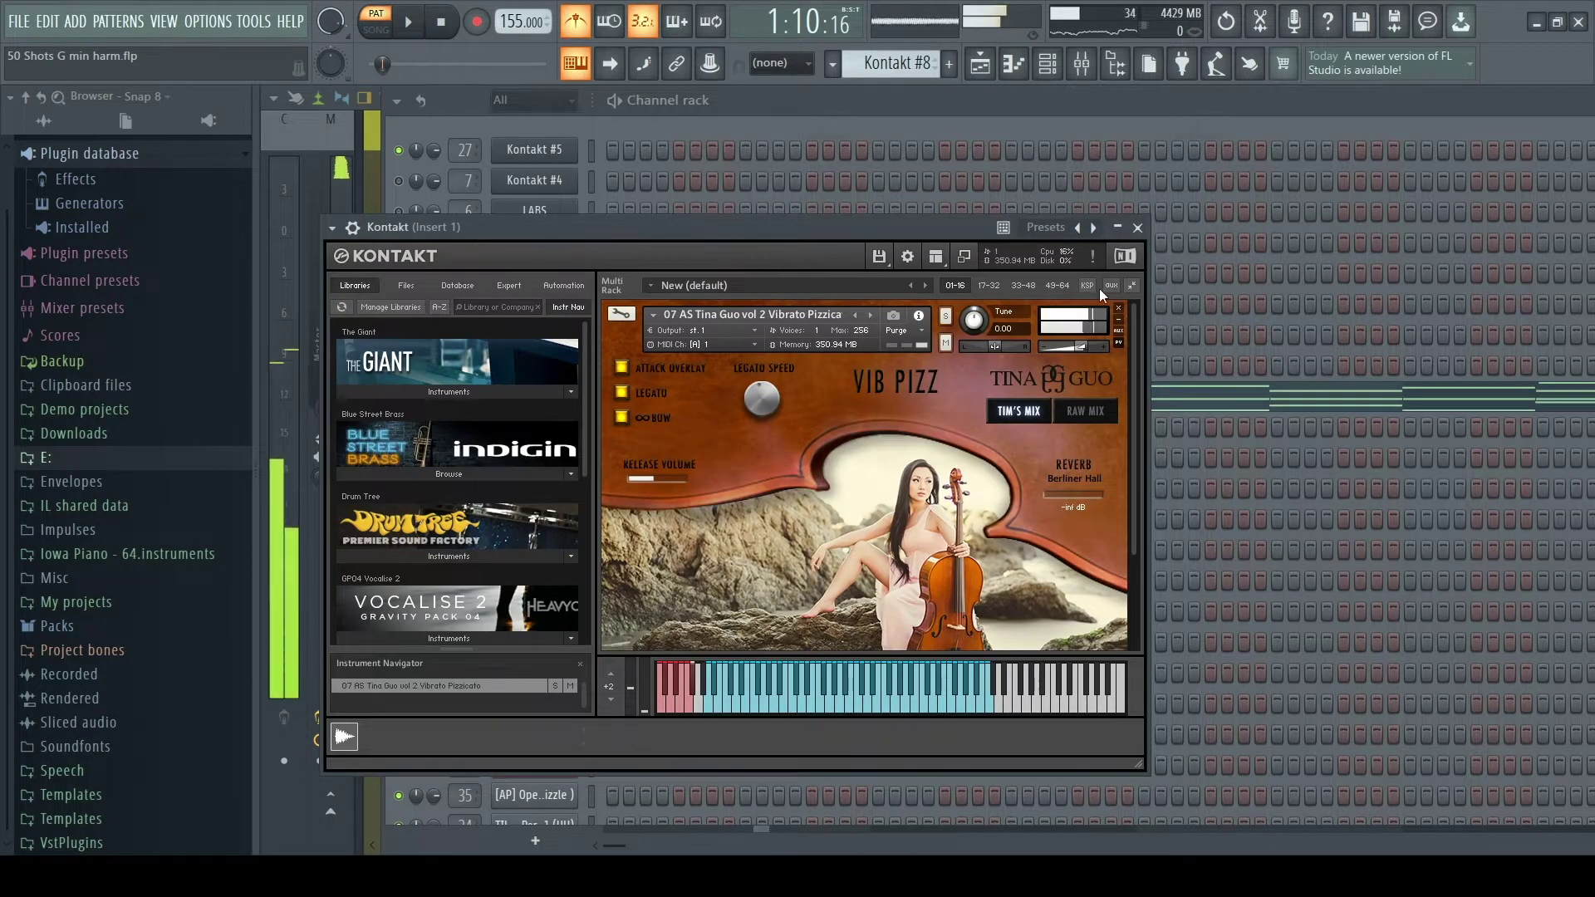
left_click(1137, 229)
left_click(1048, 64)
left_click(1015, 64)
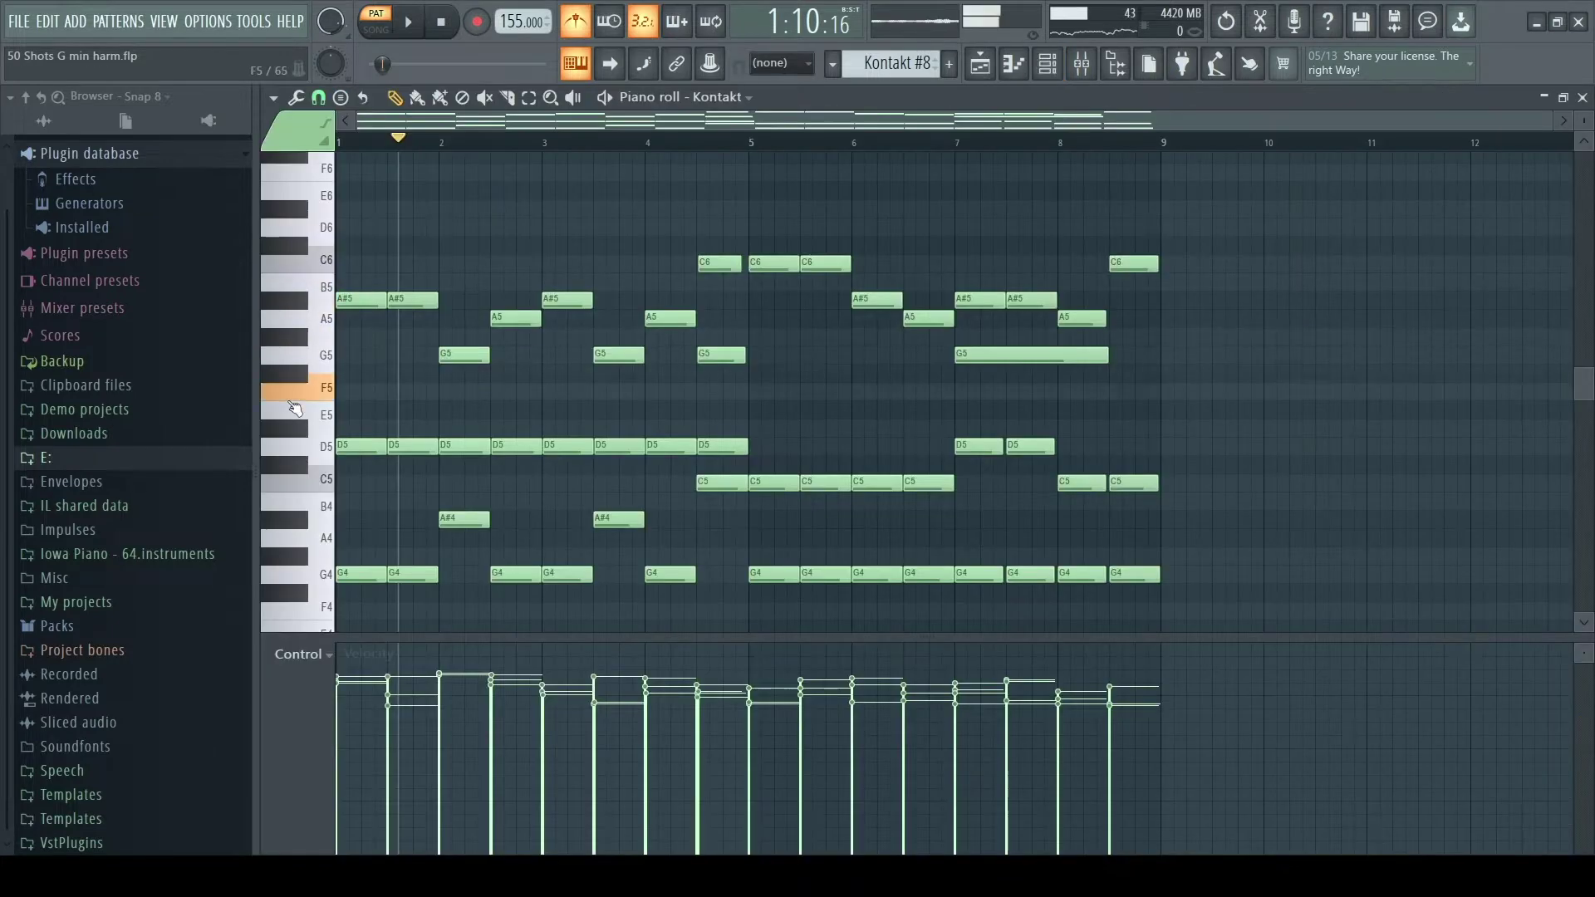
Step: Turn off the metronome and follow the Kontakt pizzicato notes in the piano roll during playback
scroll(361, 497, "down", 3)
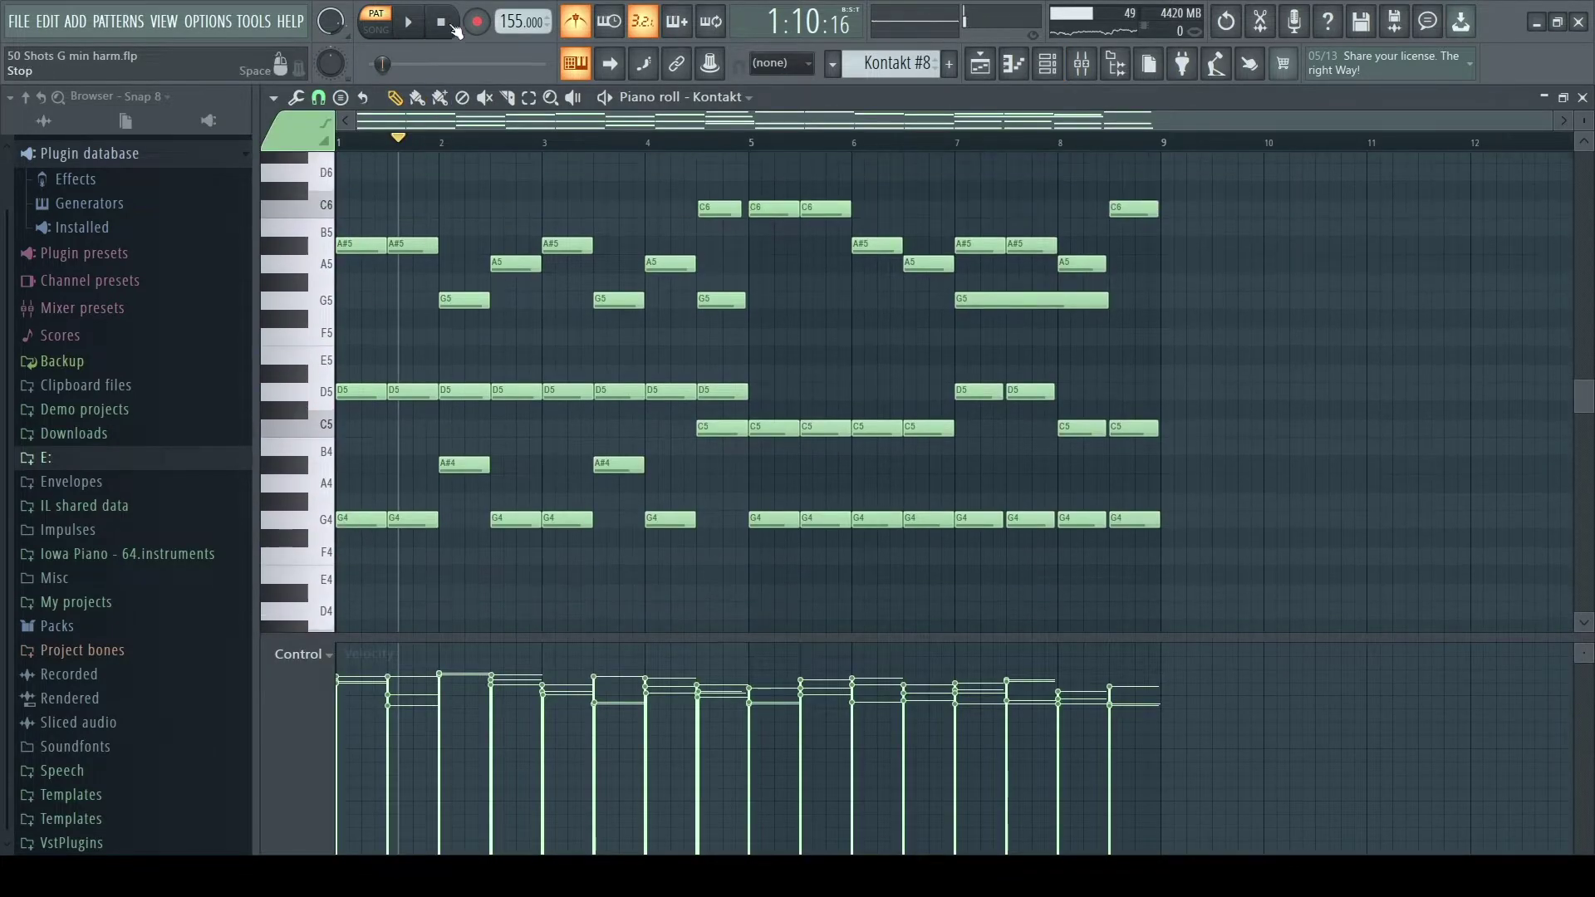
left_click(587, 22)
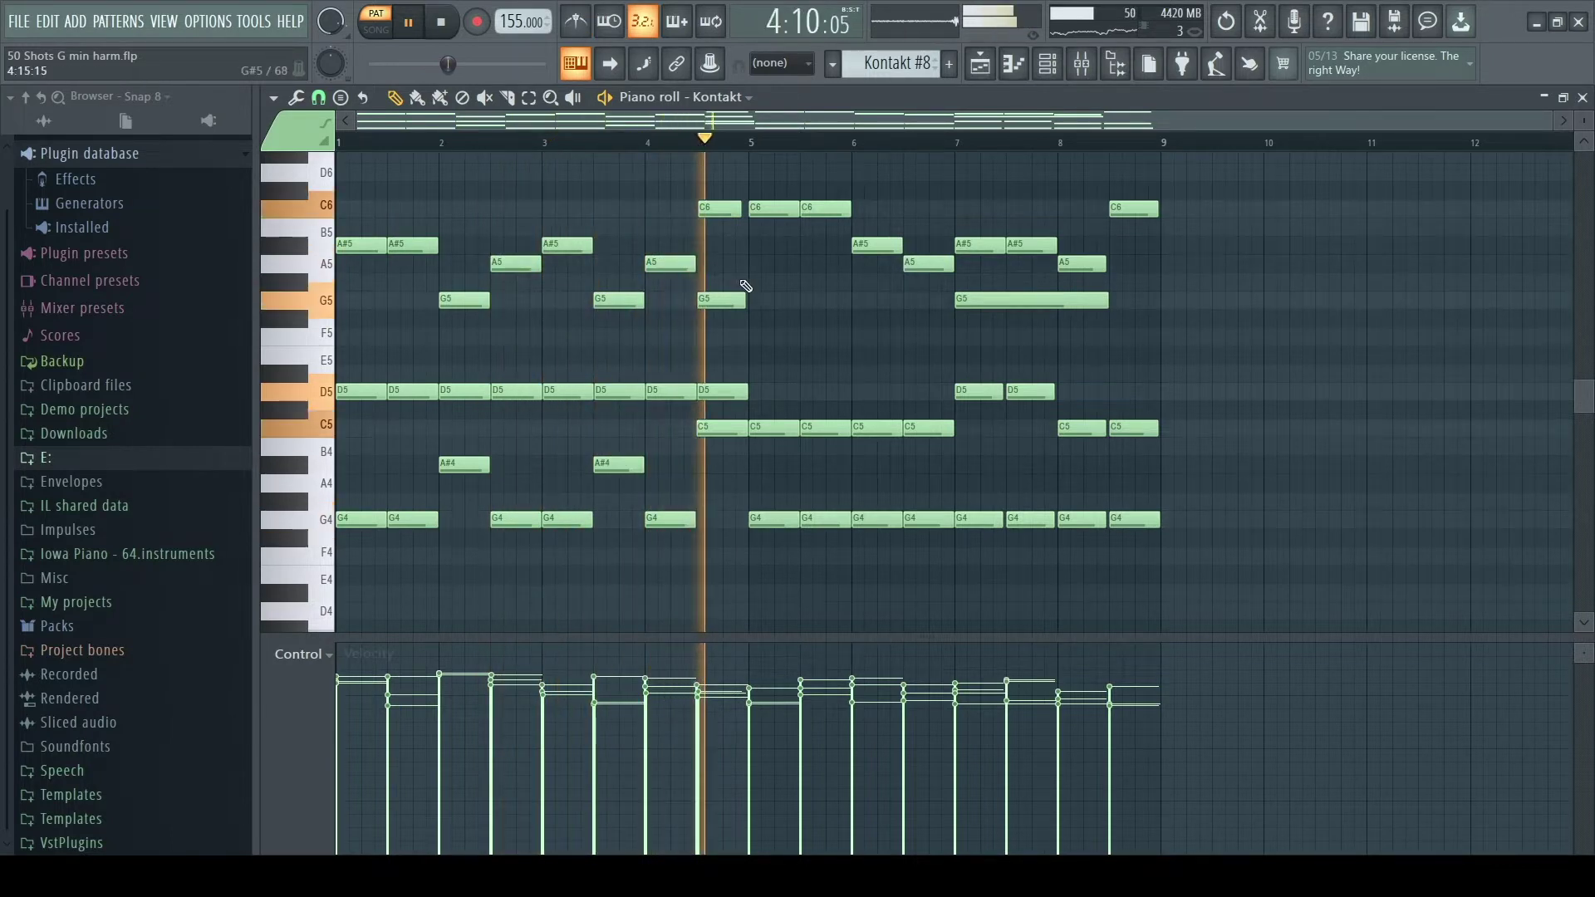
scroll(797, 344, "right", 1)
scroll(959, 339, "up", 4)
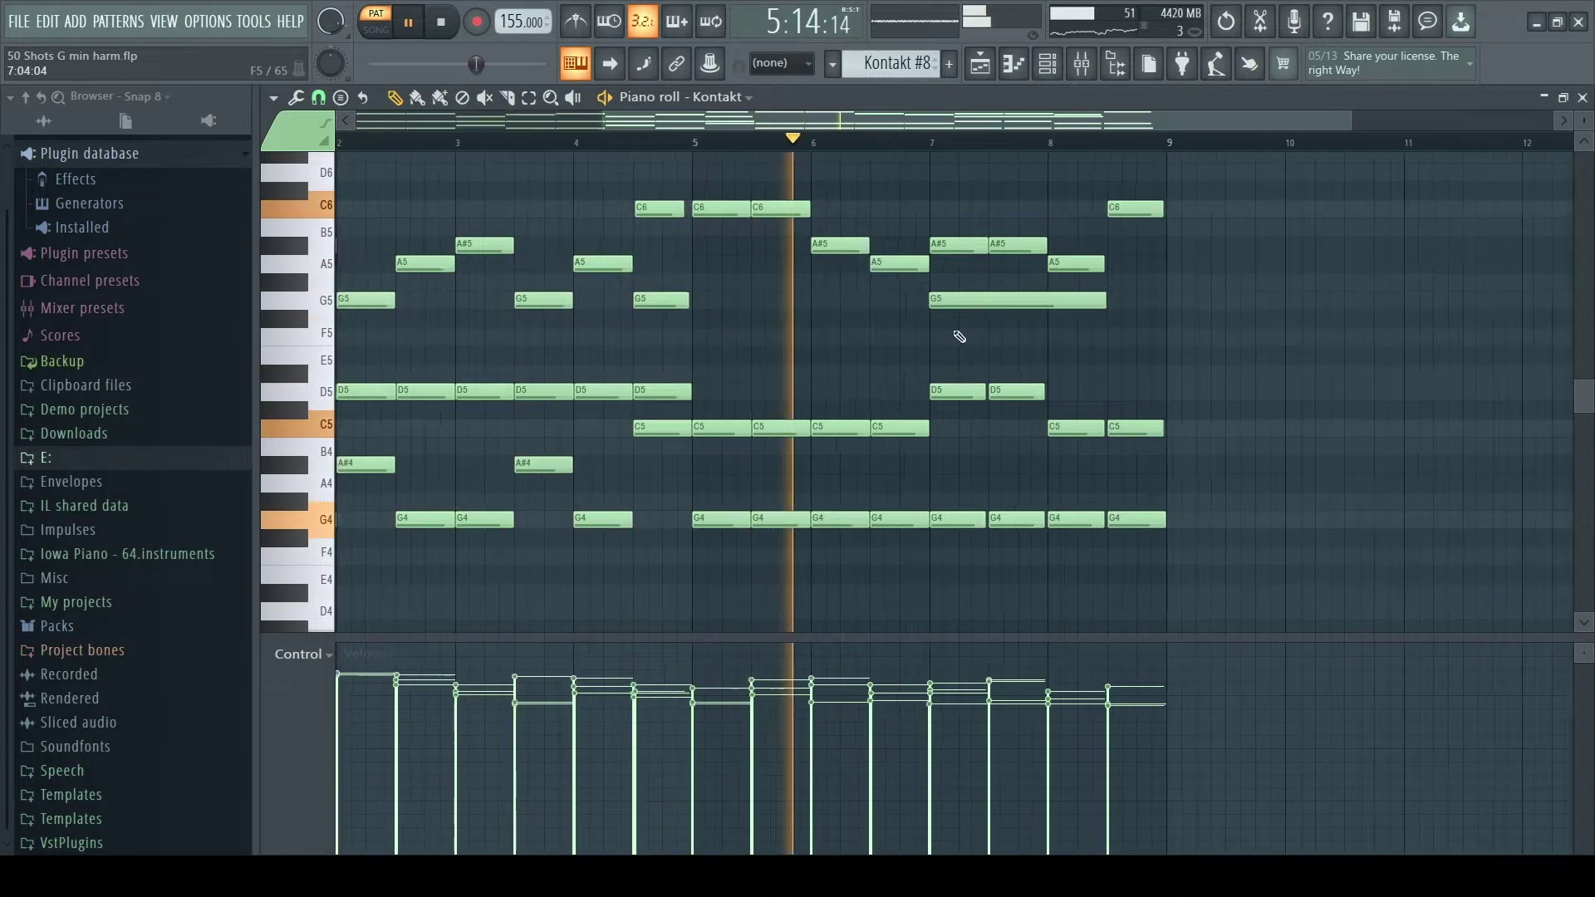
scroll(1020, 349, "down", 3)
scroll(1019, 345, "up", 3)
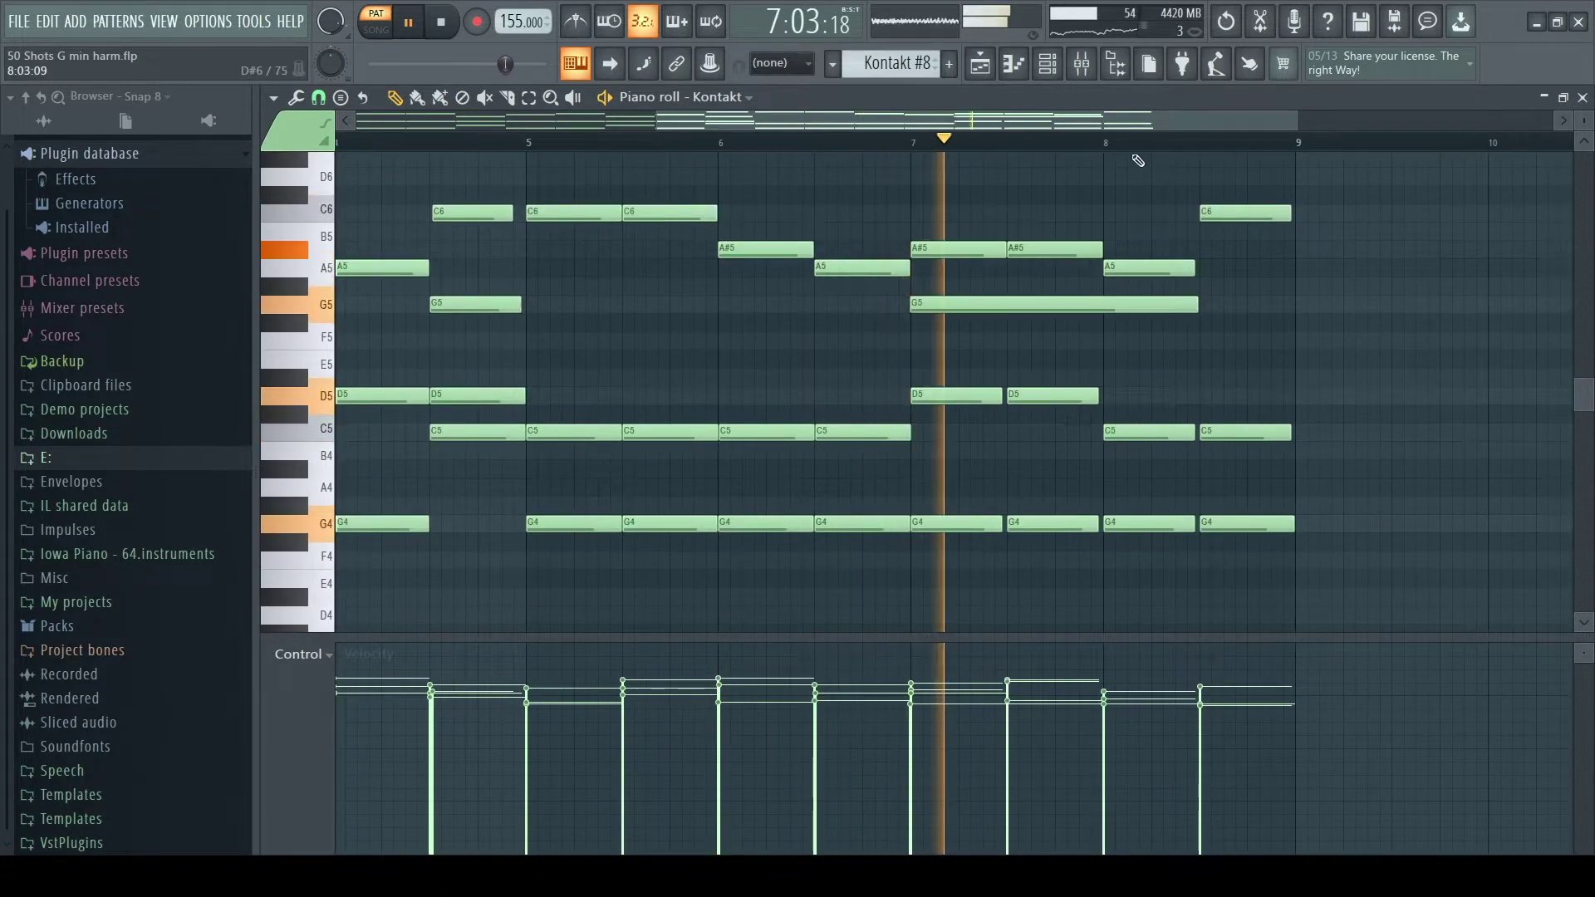
Step: Examine the Fruity parametric EQ 2 curve on mixer Insert 1 while the pattern plays
left_click(1093, 76)
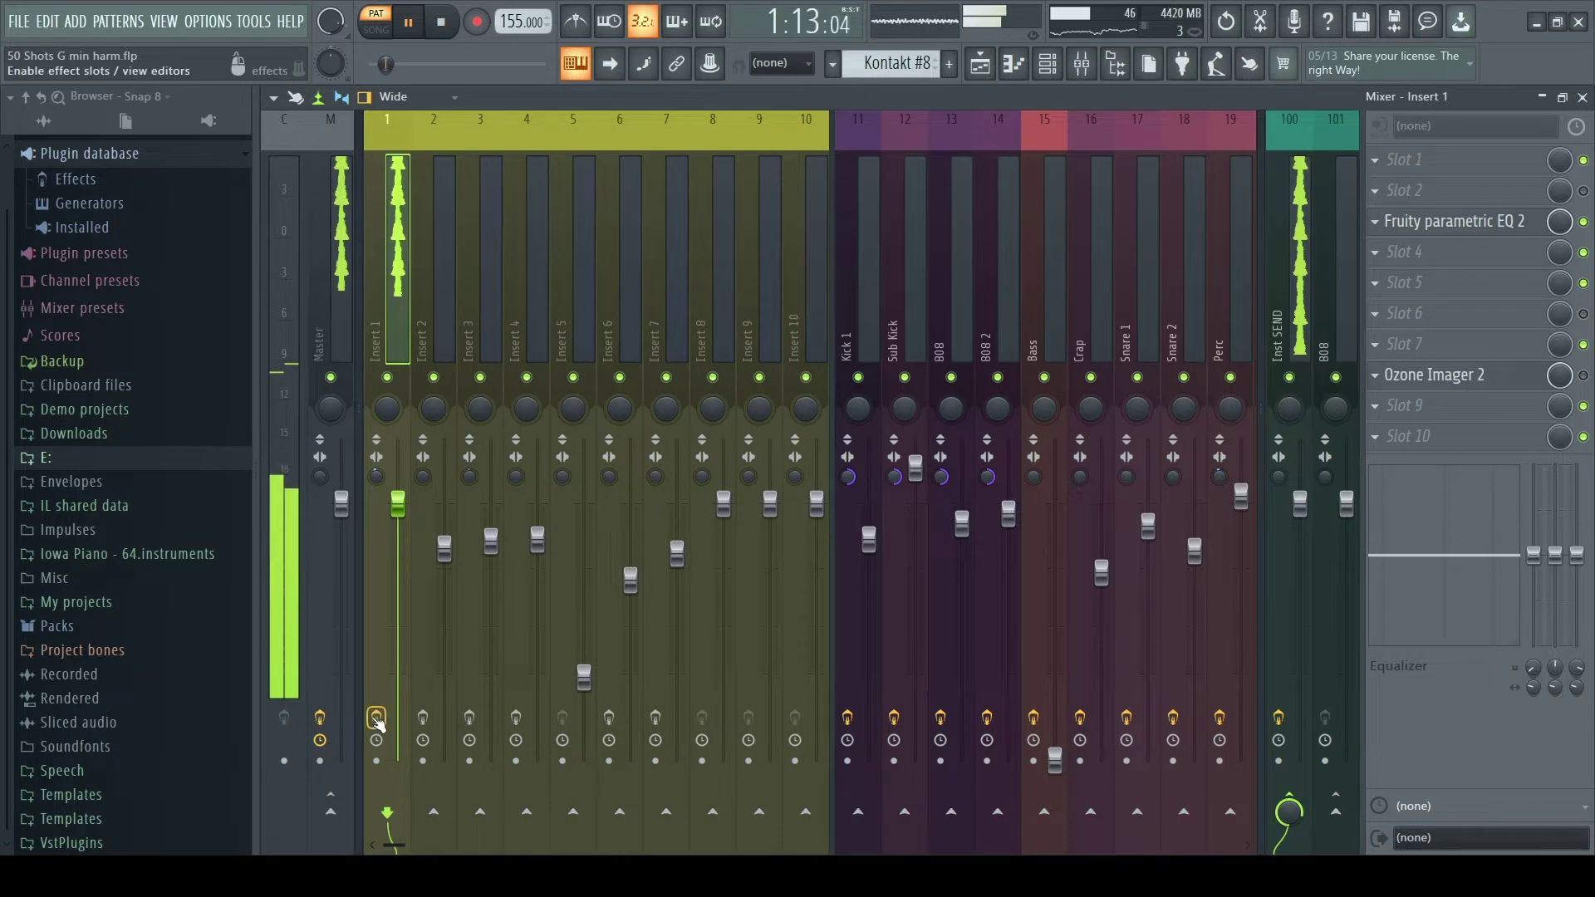
left_click(1513, 233)
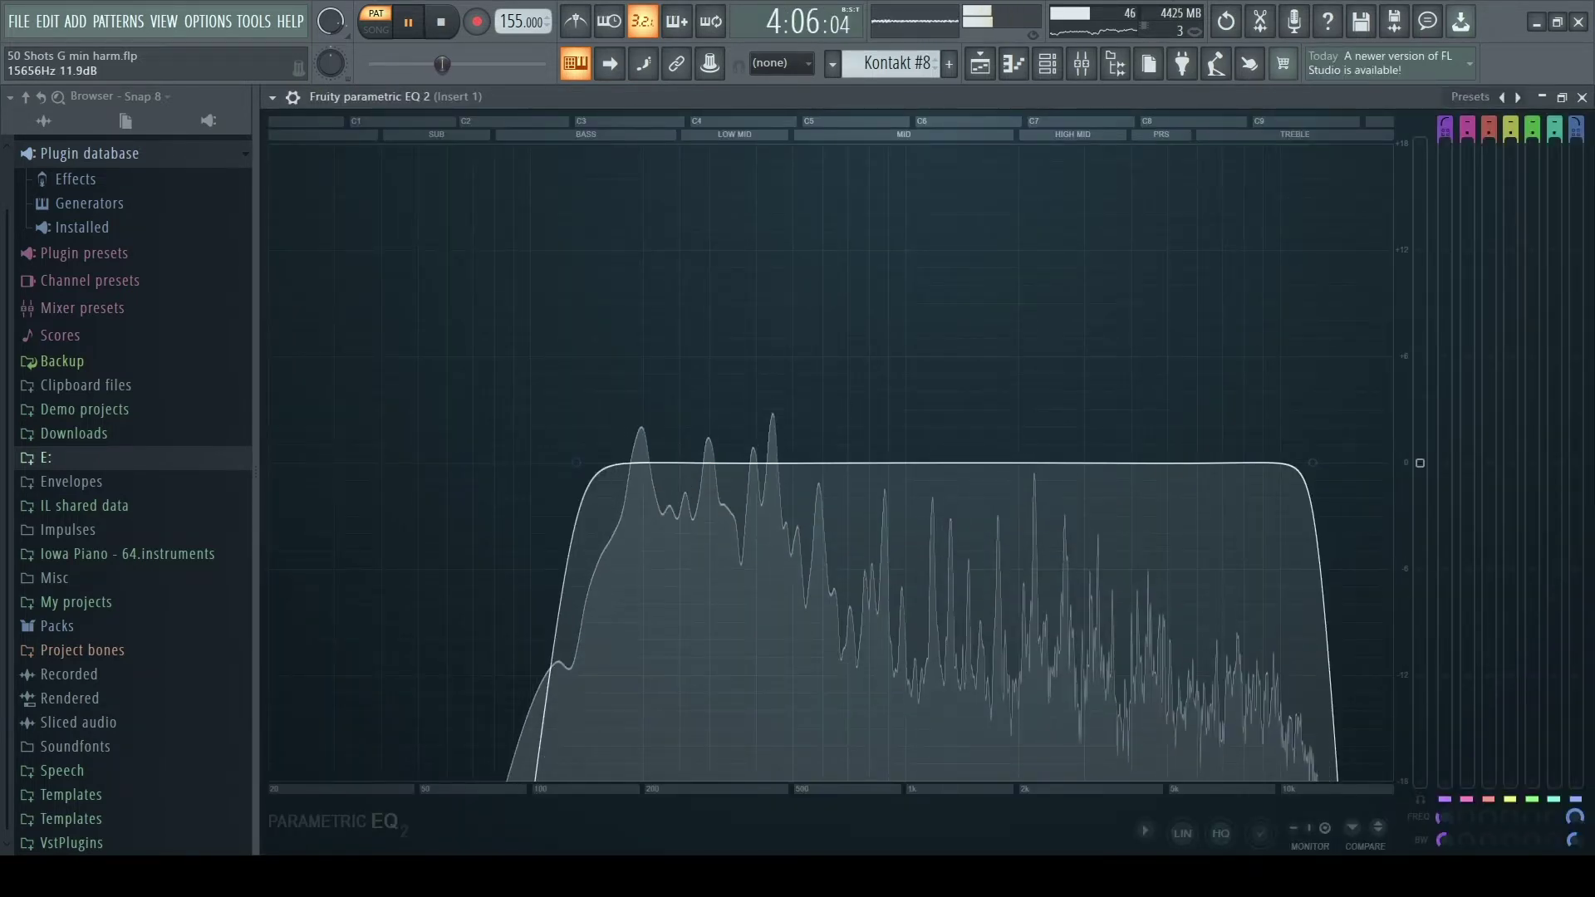
left_click(1582, 97)
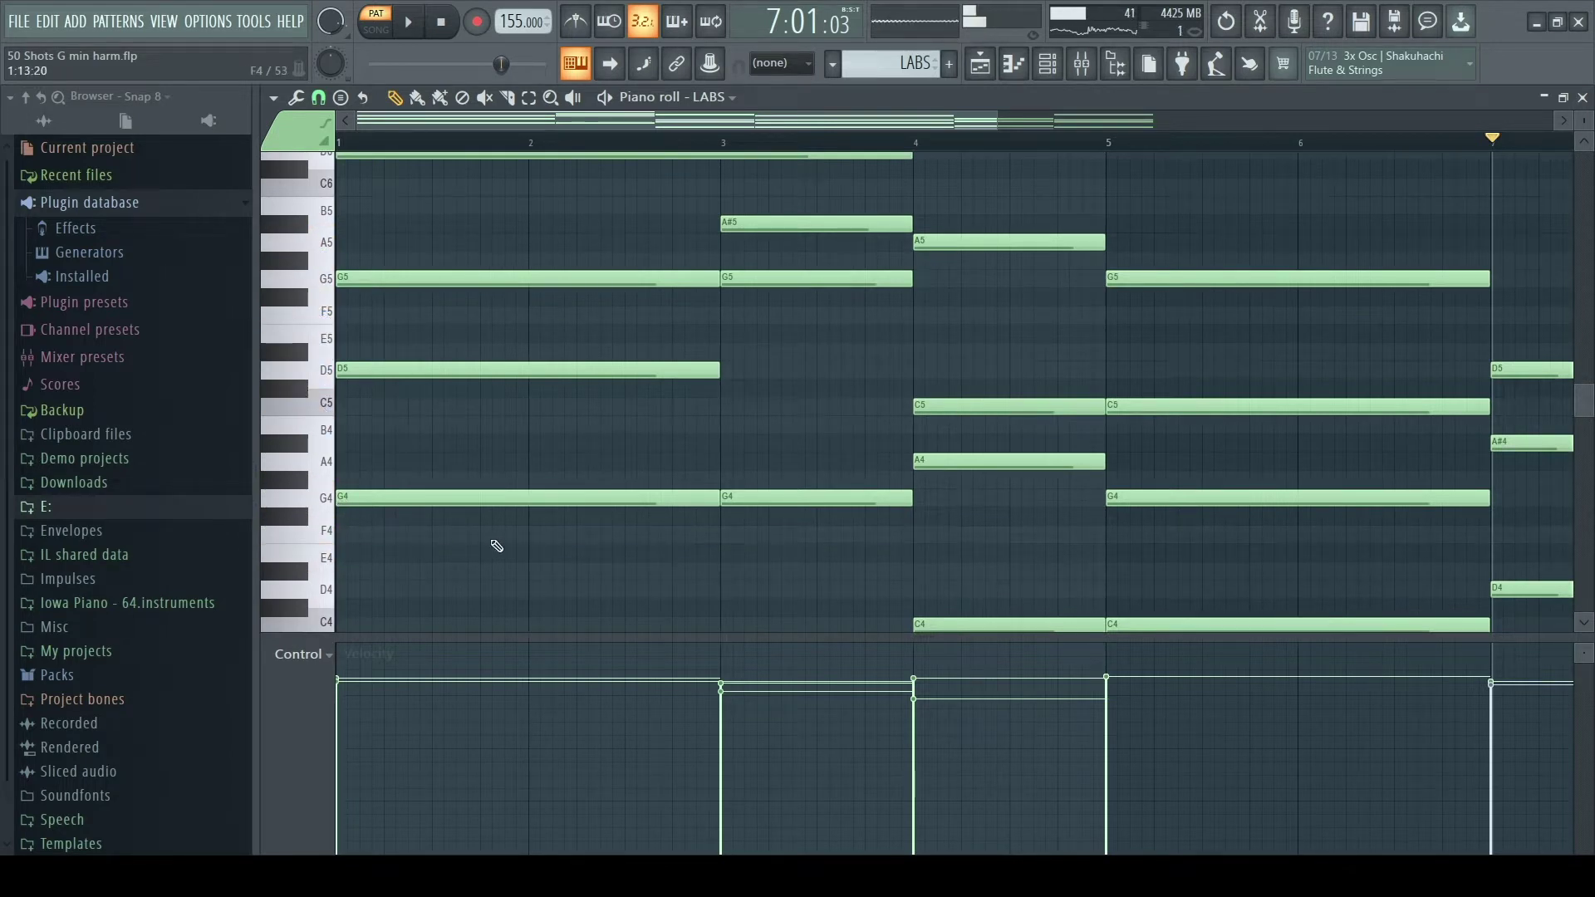
Step: Play the LABS chord pattern in the piano roll from bar 1
scroll(494, 544, "up", 2)
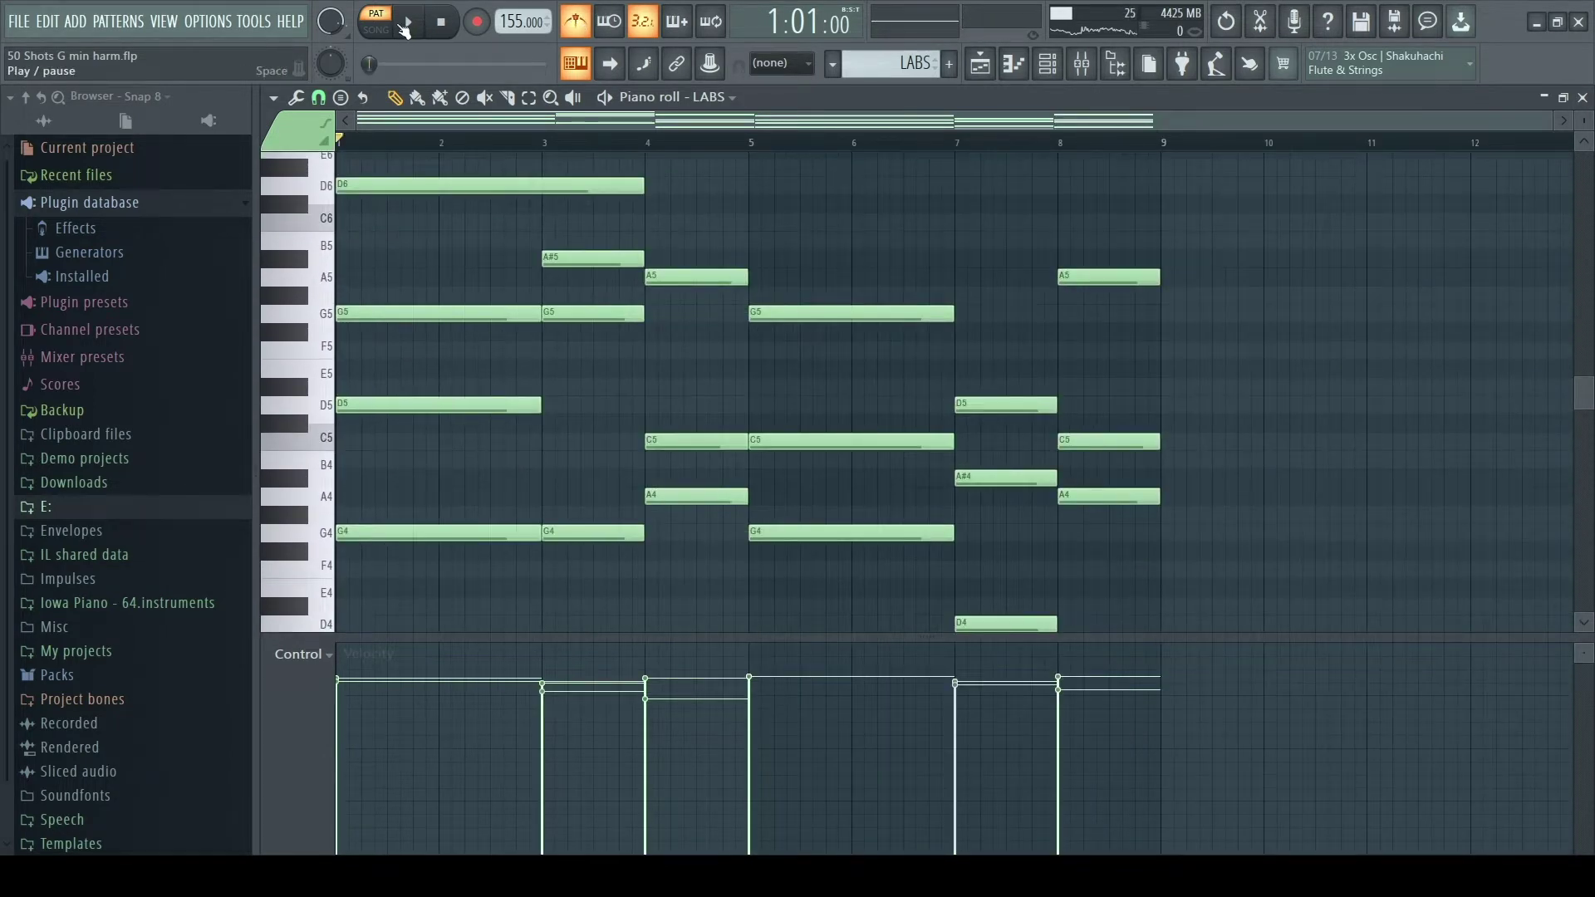
left_click(404, 31)
scroll(536, 270, "up", 1)
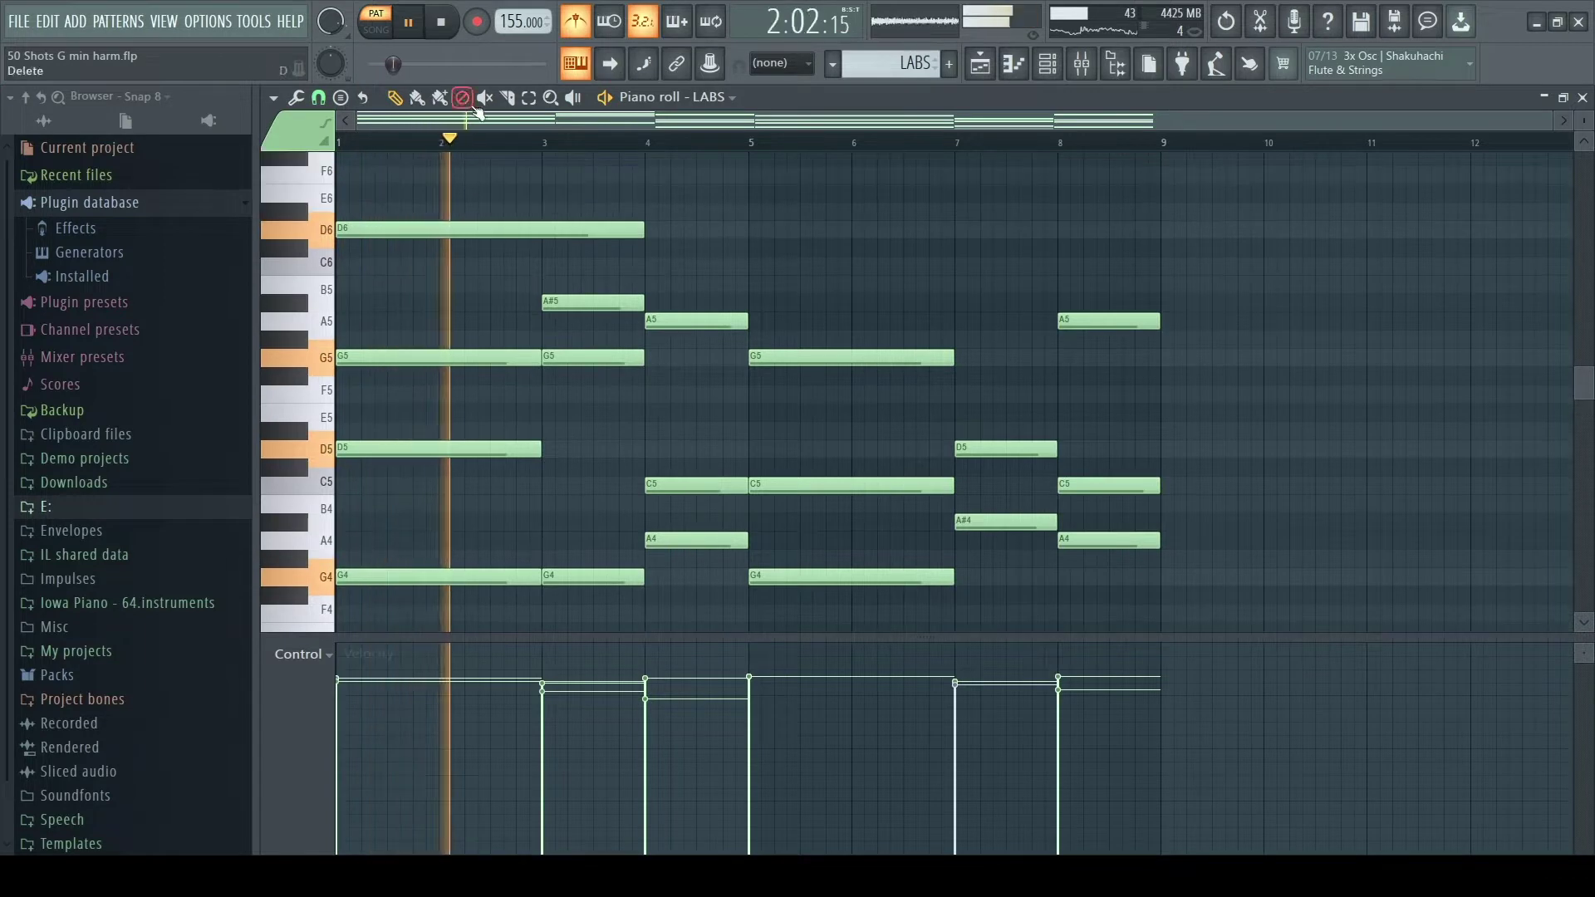
Step: Follow the LABS chord notes, including the lower octave, in the piano roll during playback
scroll(541, 294, "down", 1)
scroll(541, 294, "up", 1)
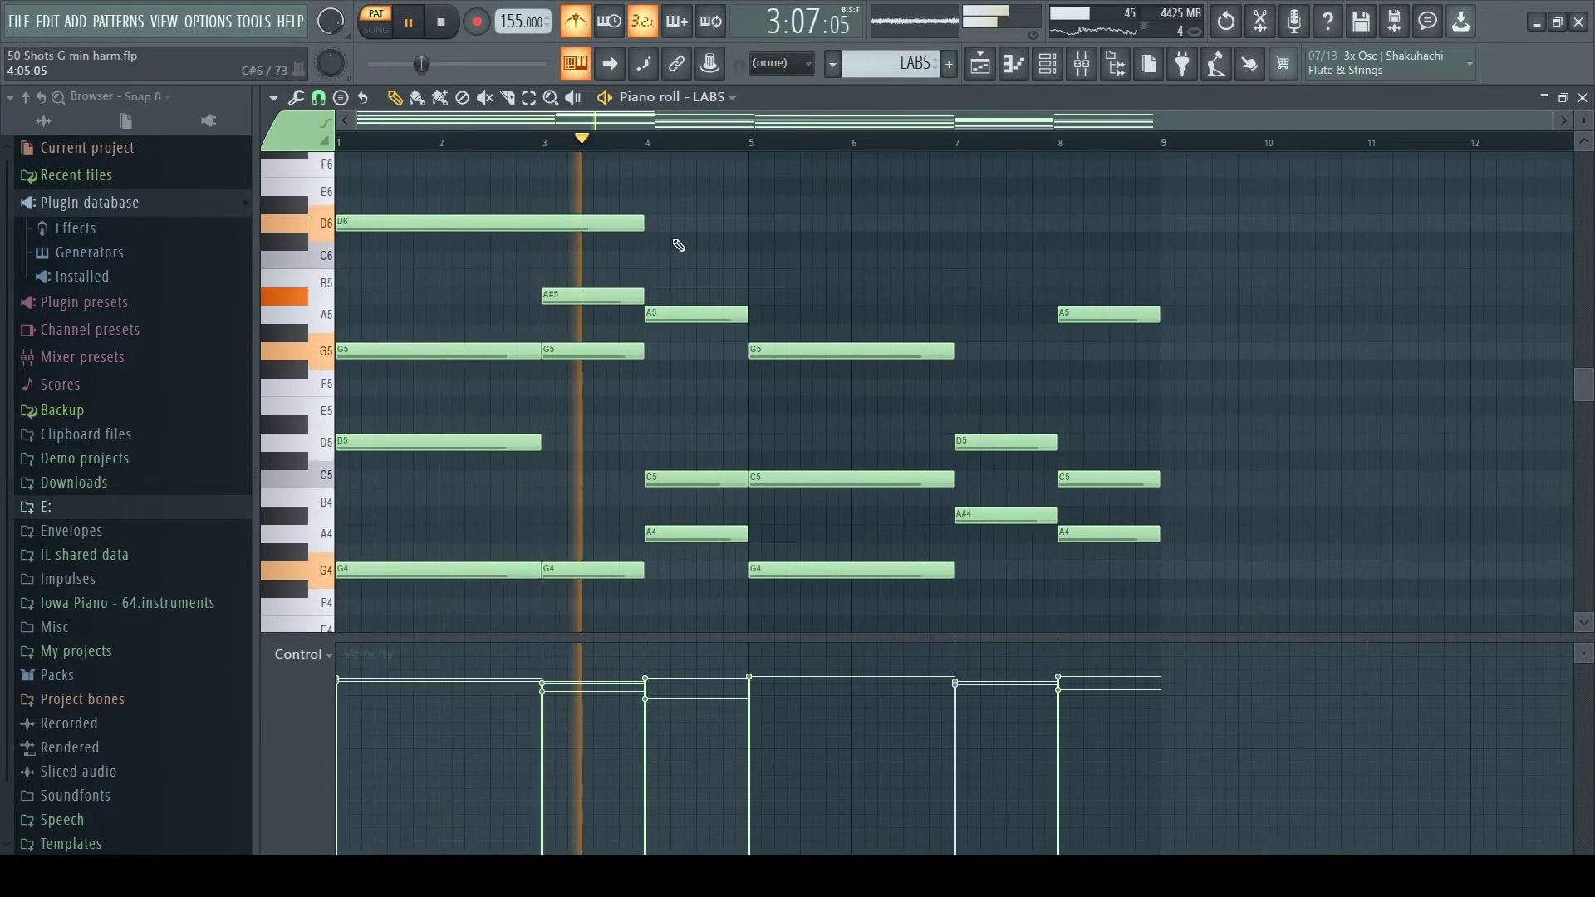
scroll(680, 259, "down", 2)
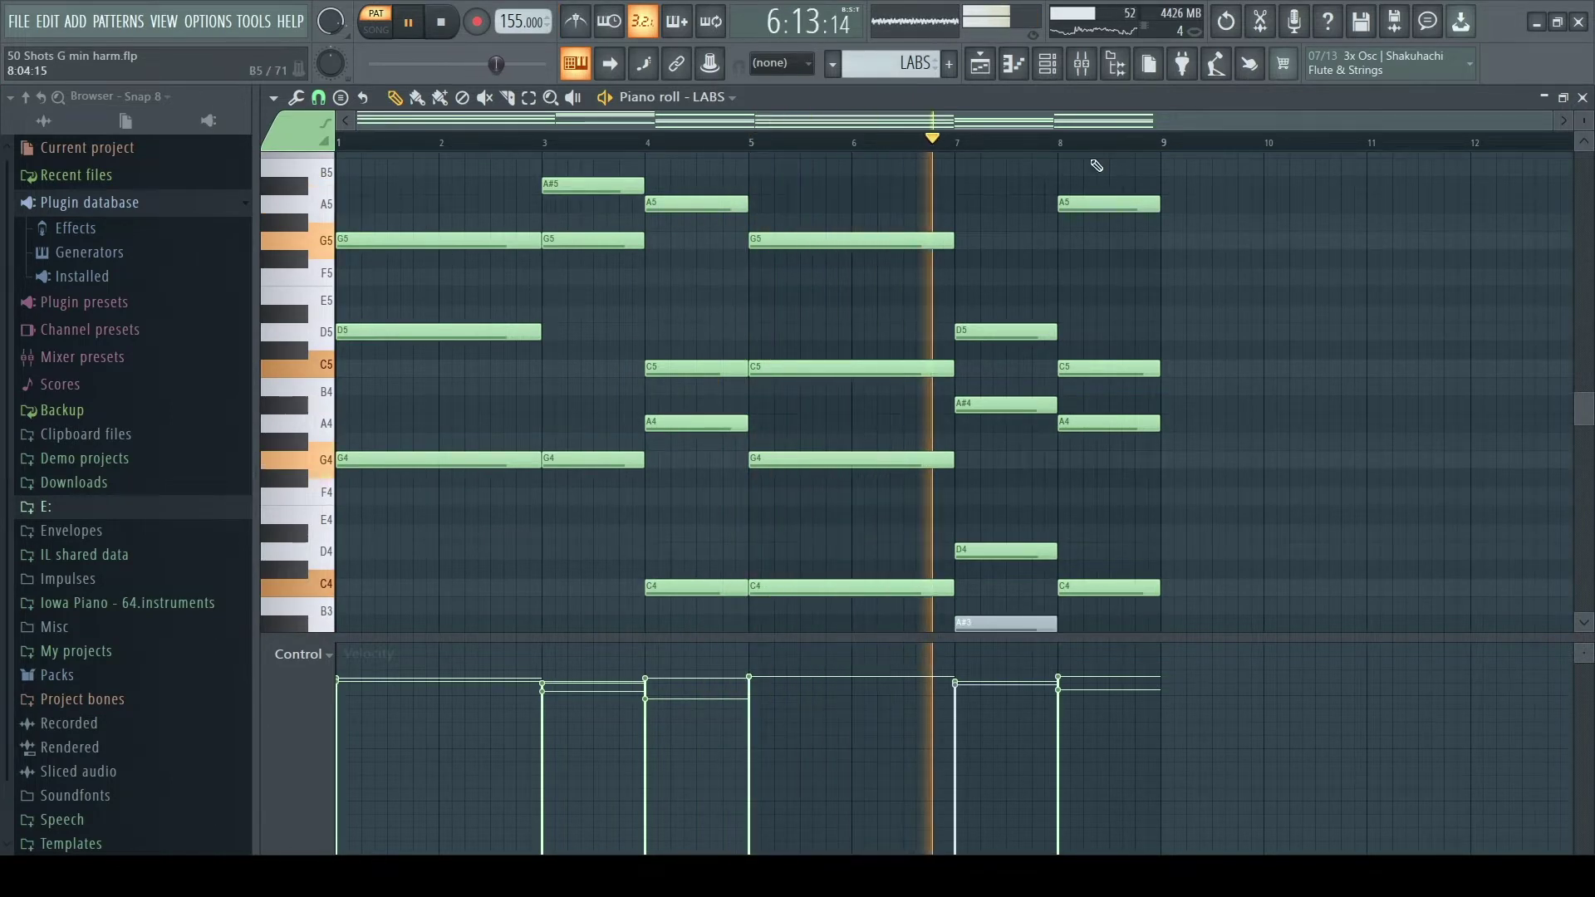
Step: Examine the Pan shaper settings and Mix amount of the first ShaperBox2 on mixer Insert 6
left_click(1081, 66)
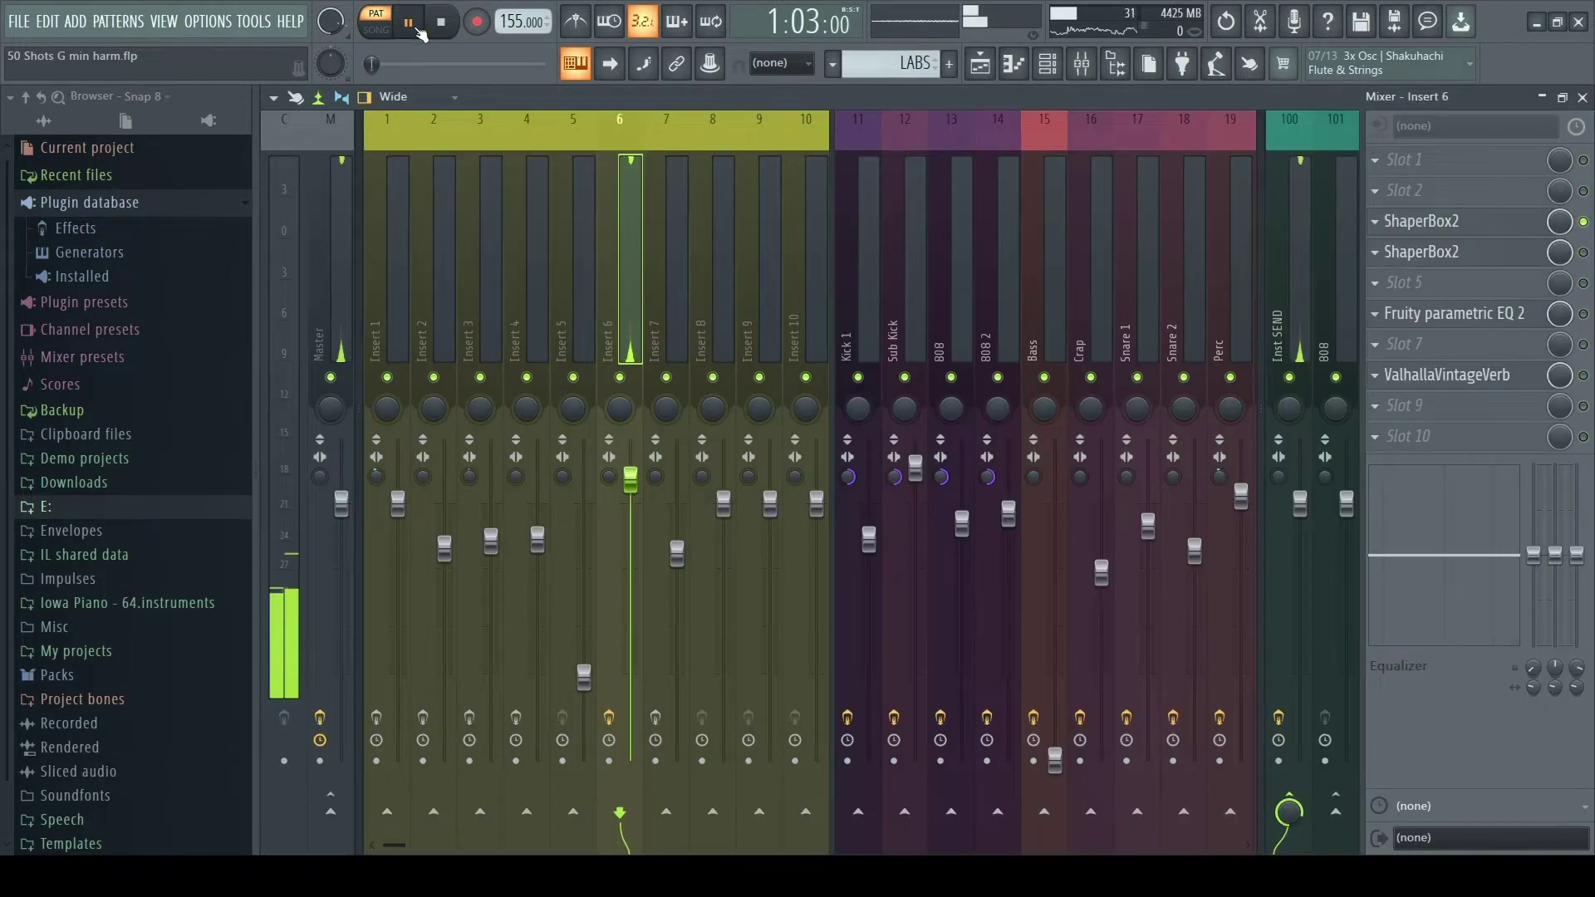
left_click(1422, 222)
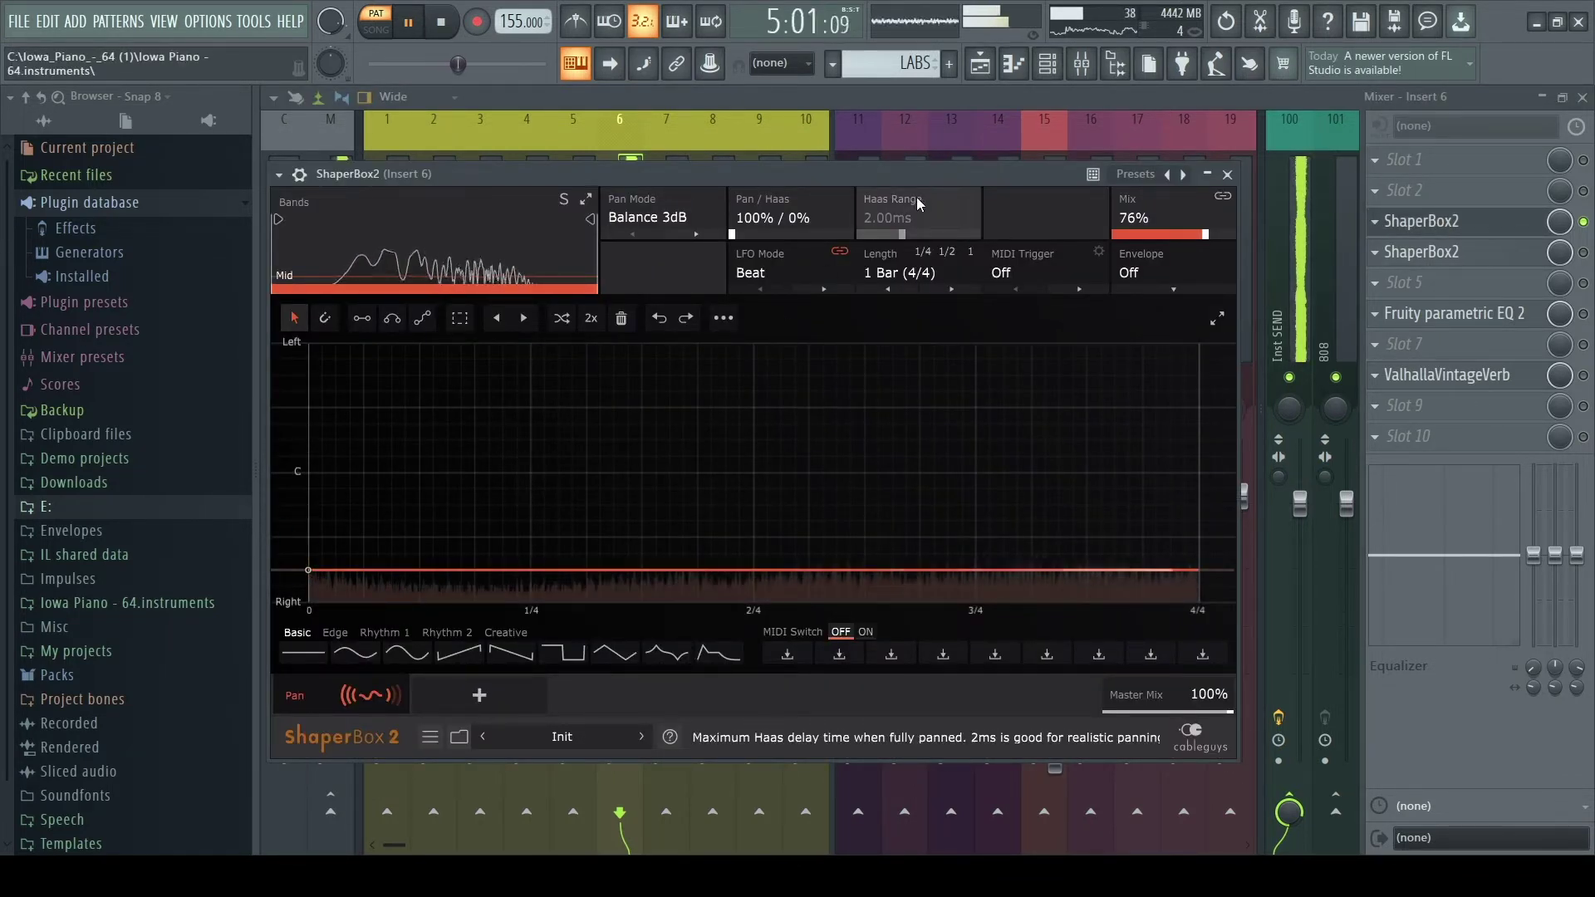
mouse_move(1206, 236)
left_mouse_down()
mouse_move(1125, 235)
mouse_move(1208, 236)
left_mouse_up()
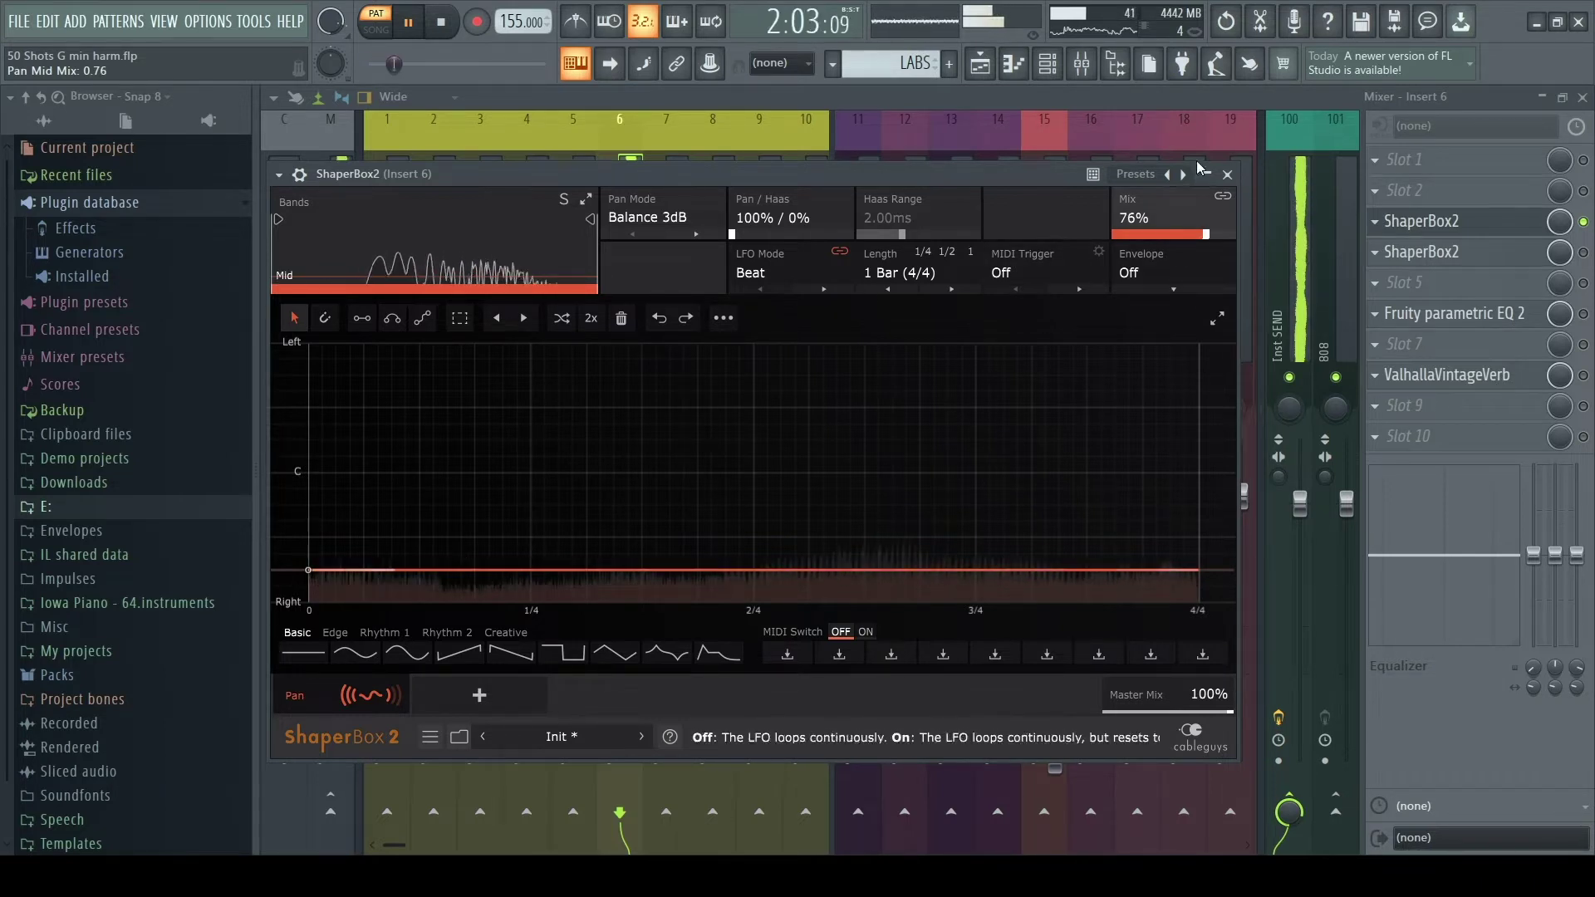
left_click(1228, 175)
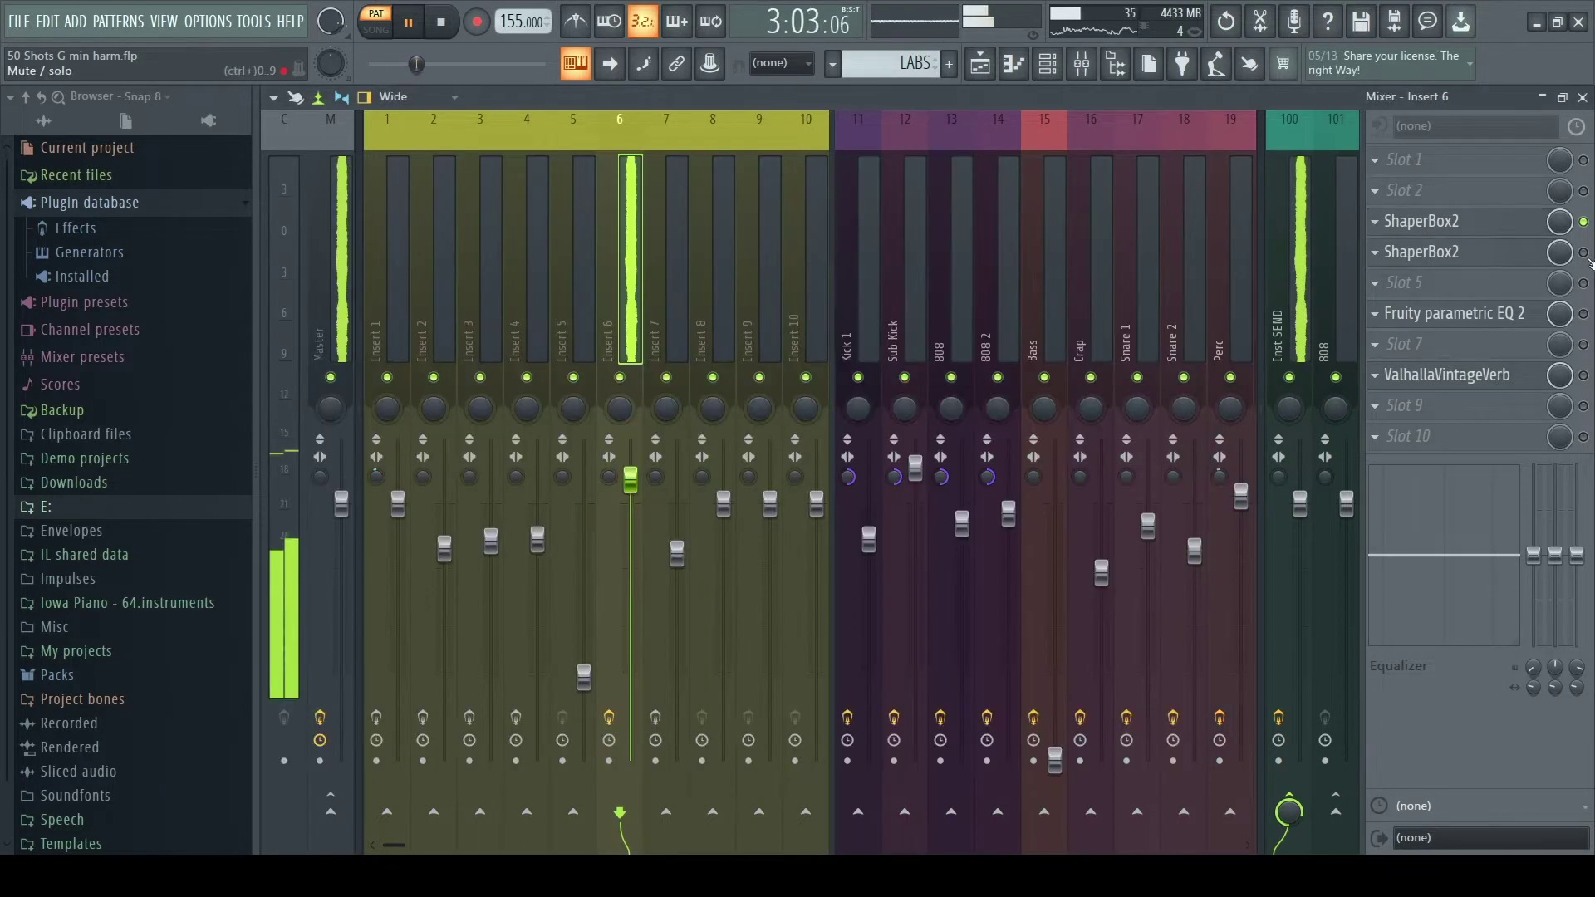
Step: Switch on the second ShaperBox2 on Insert 6 and inspect the Width settings of its low, mid and high bands
left_click(1482, 253)
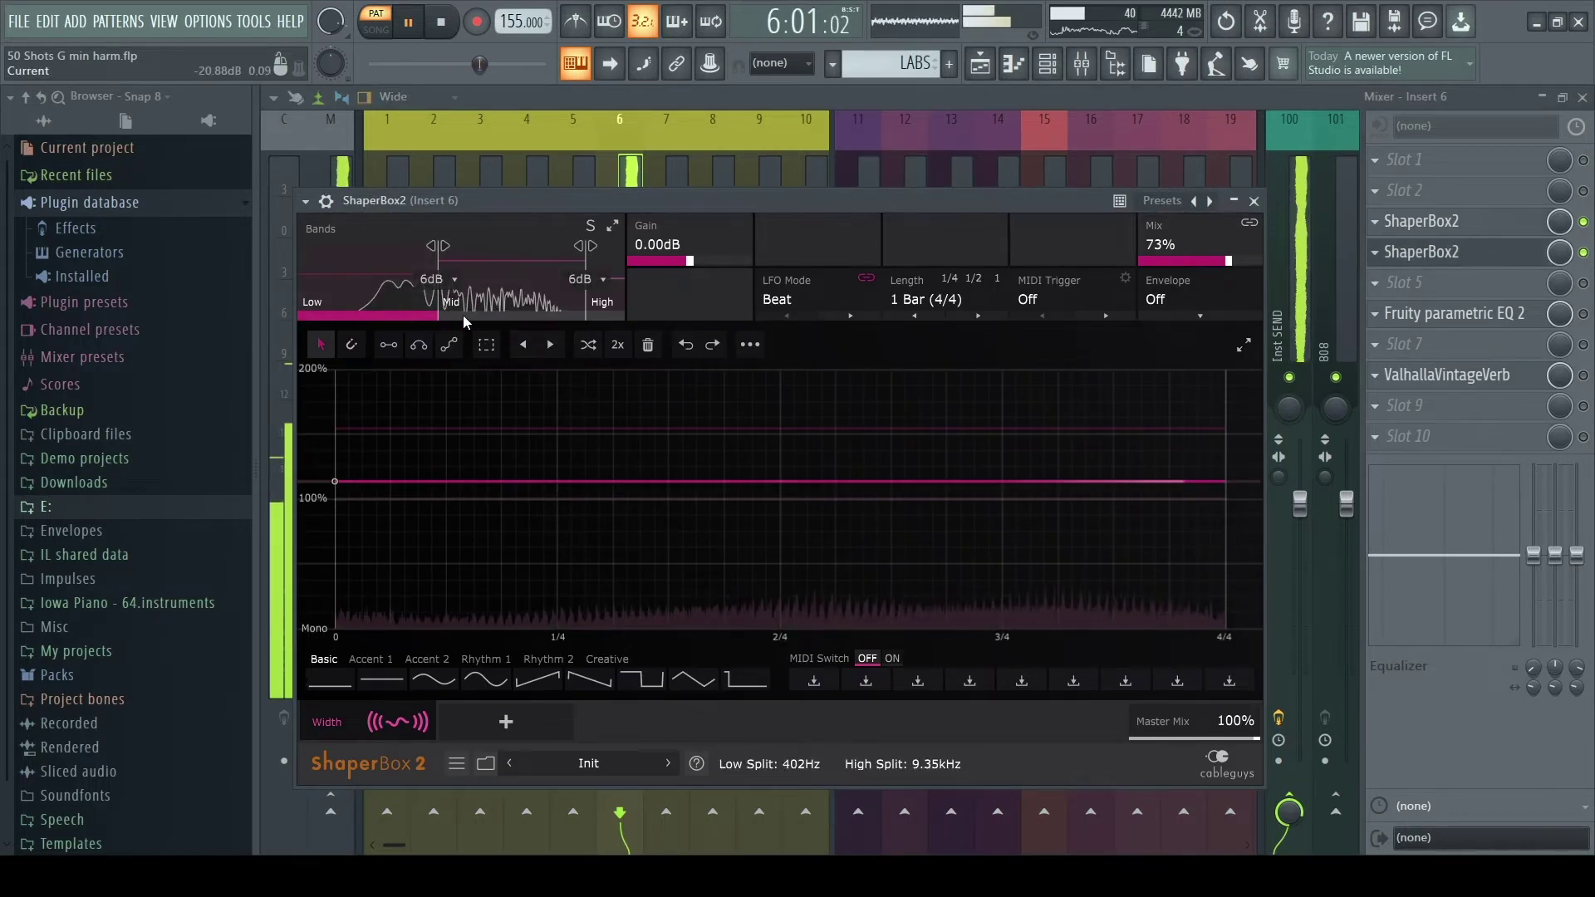
left_click(487, 316)
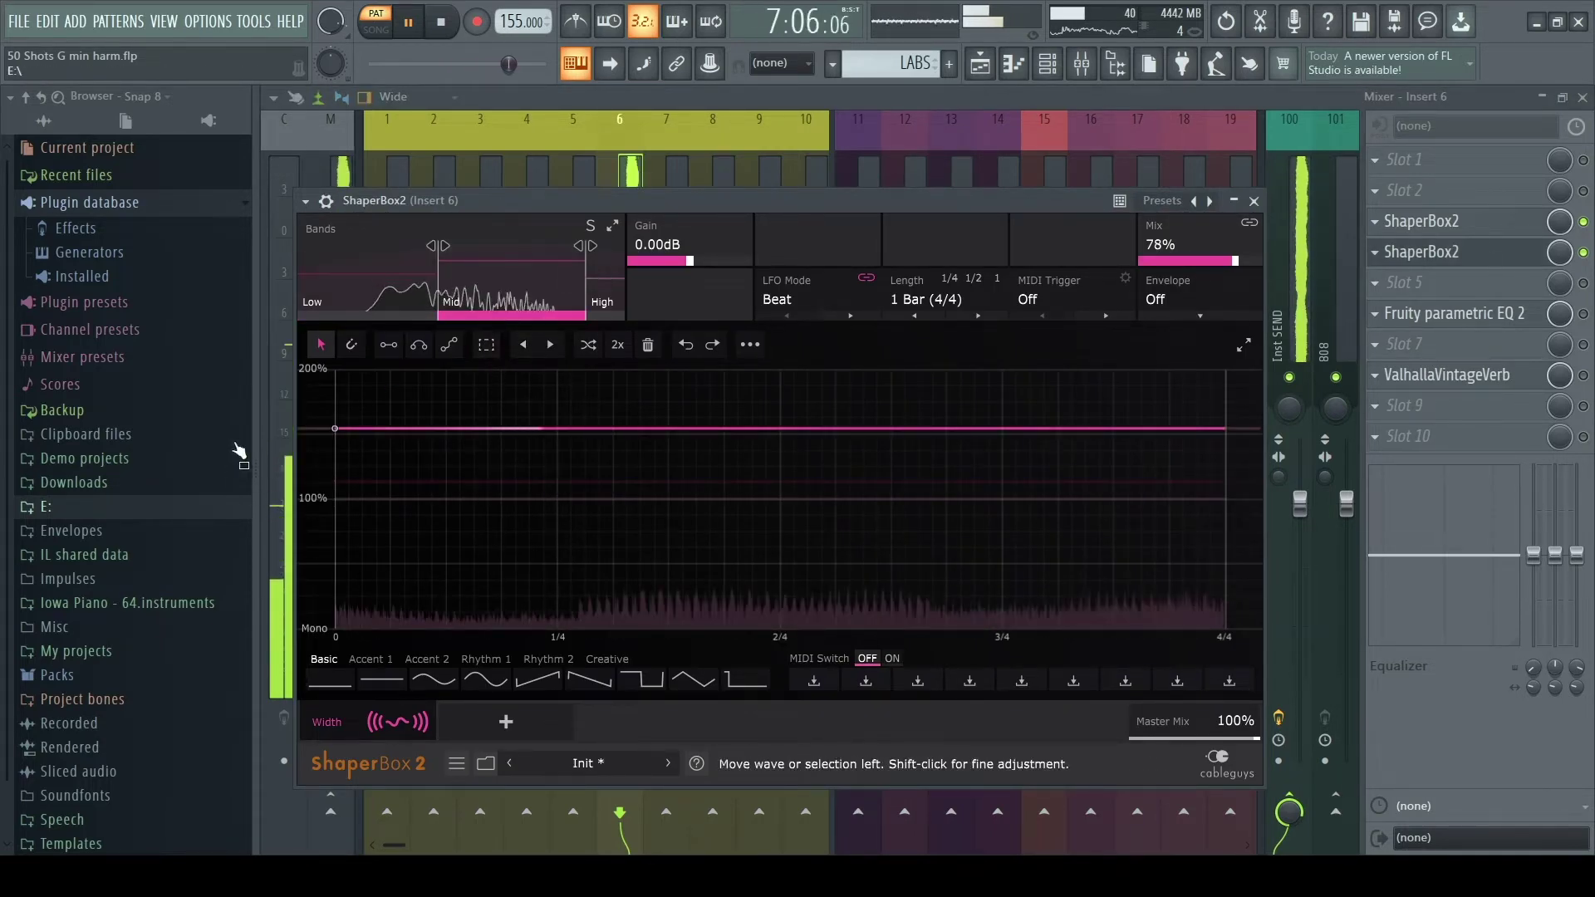
left_click(612, 314)
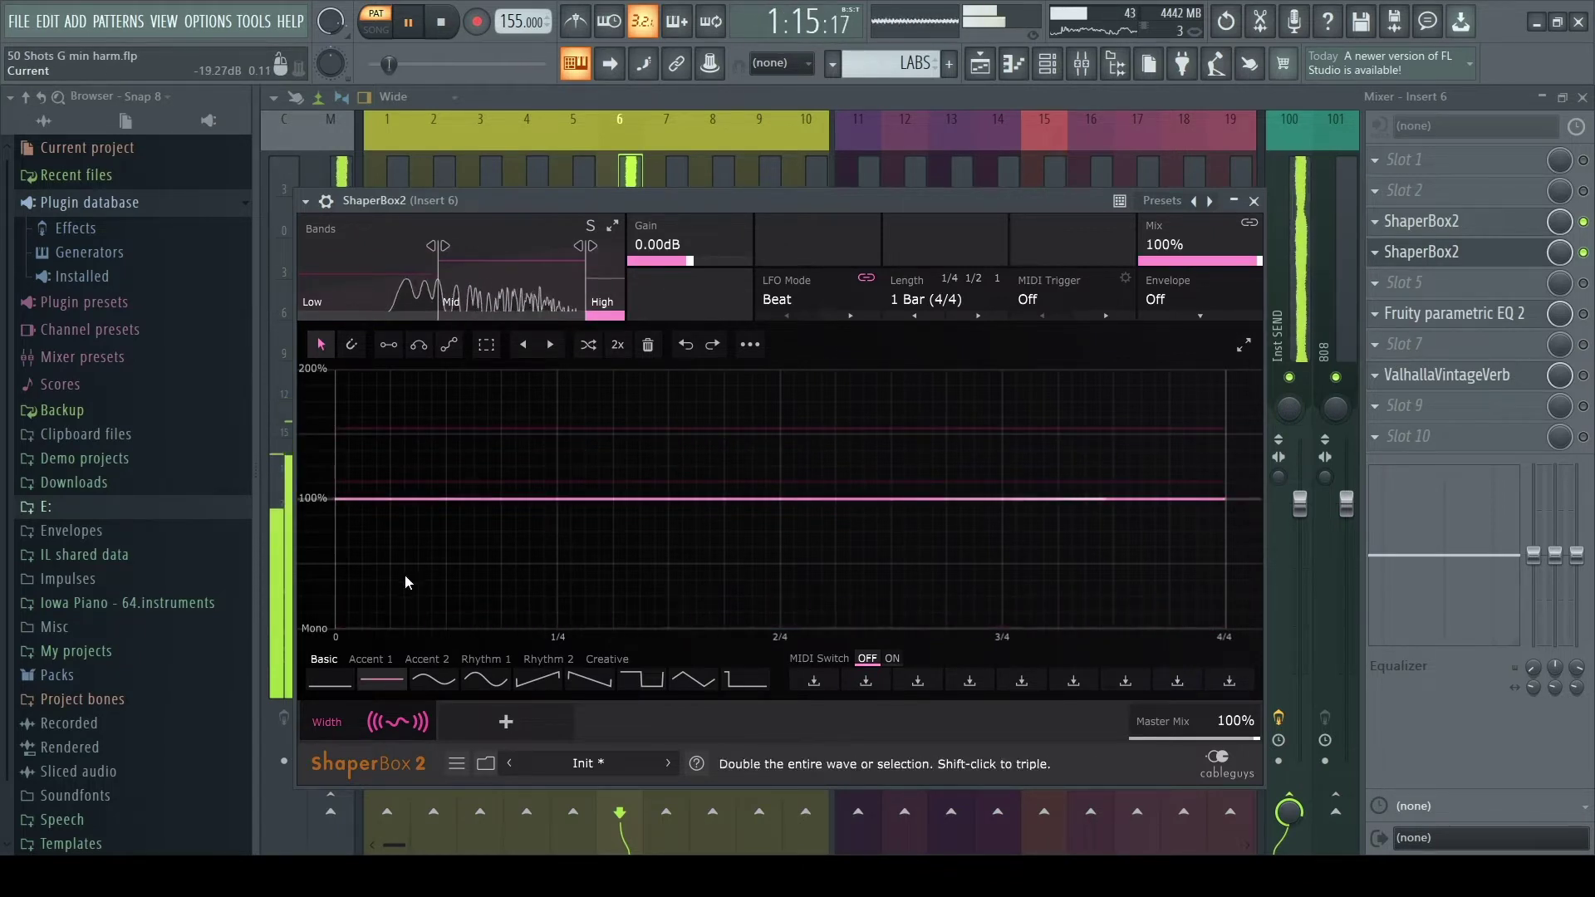
left_click(1253, 201)
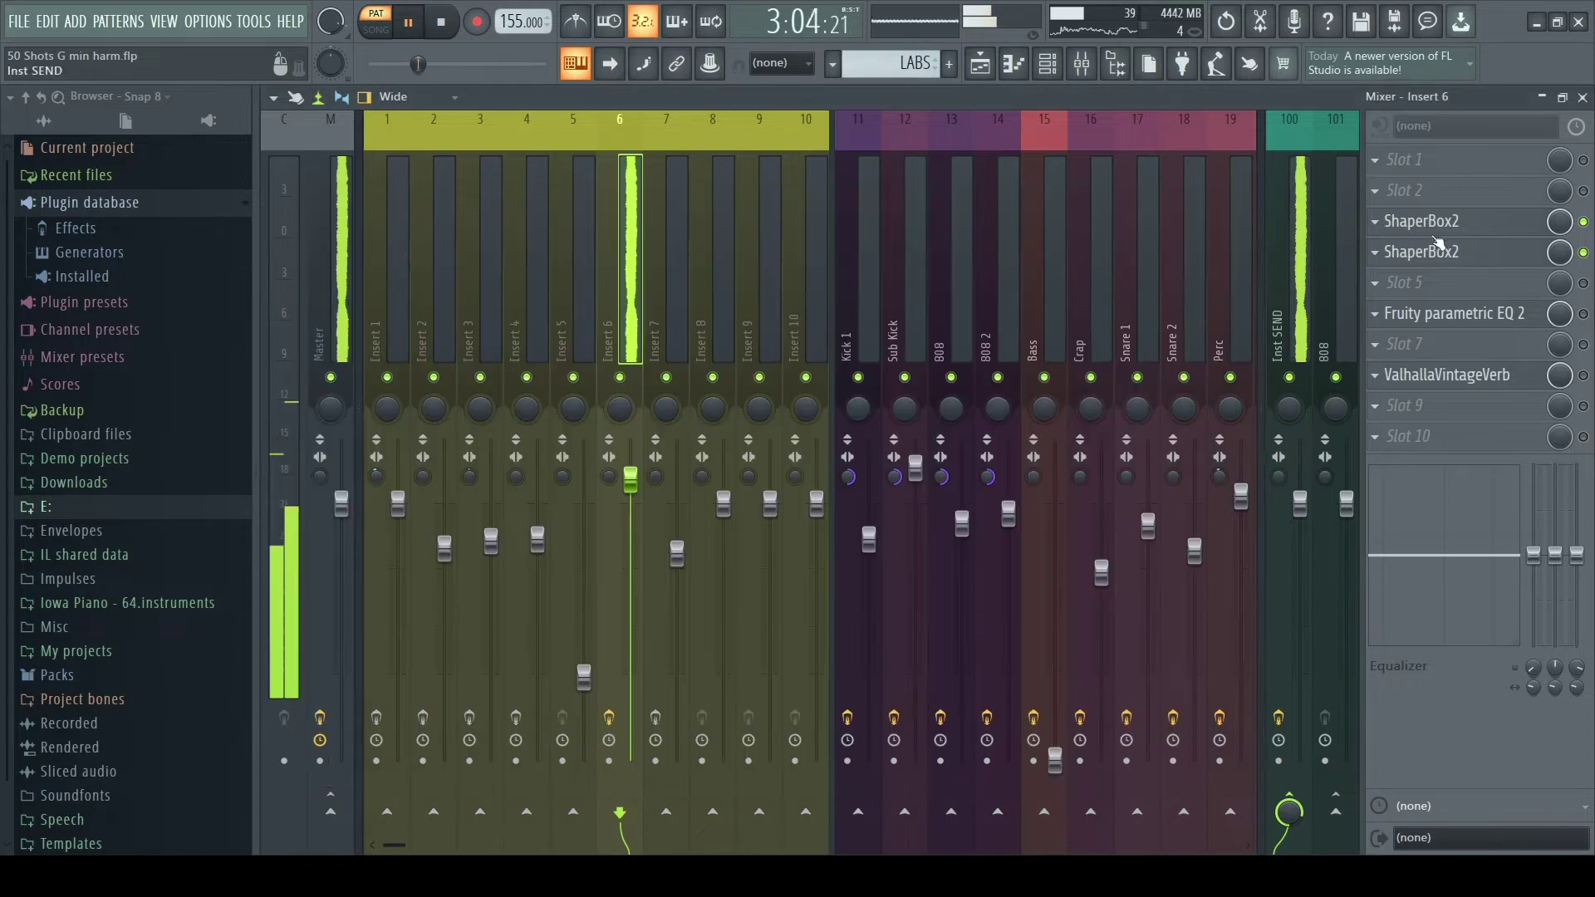
Step: Enable Fruity parametric EQ 2 and ValhallaVintageVerb on Insert 6 and inspect the EQ curve and reverb settings
left_click(1512, 314)
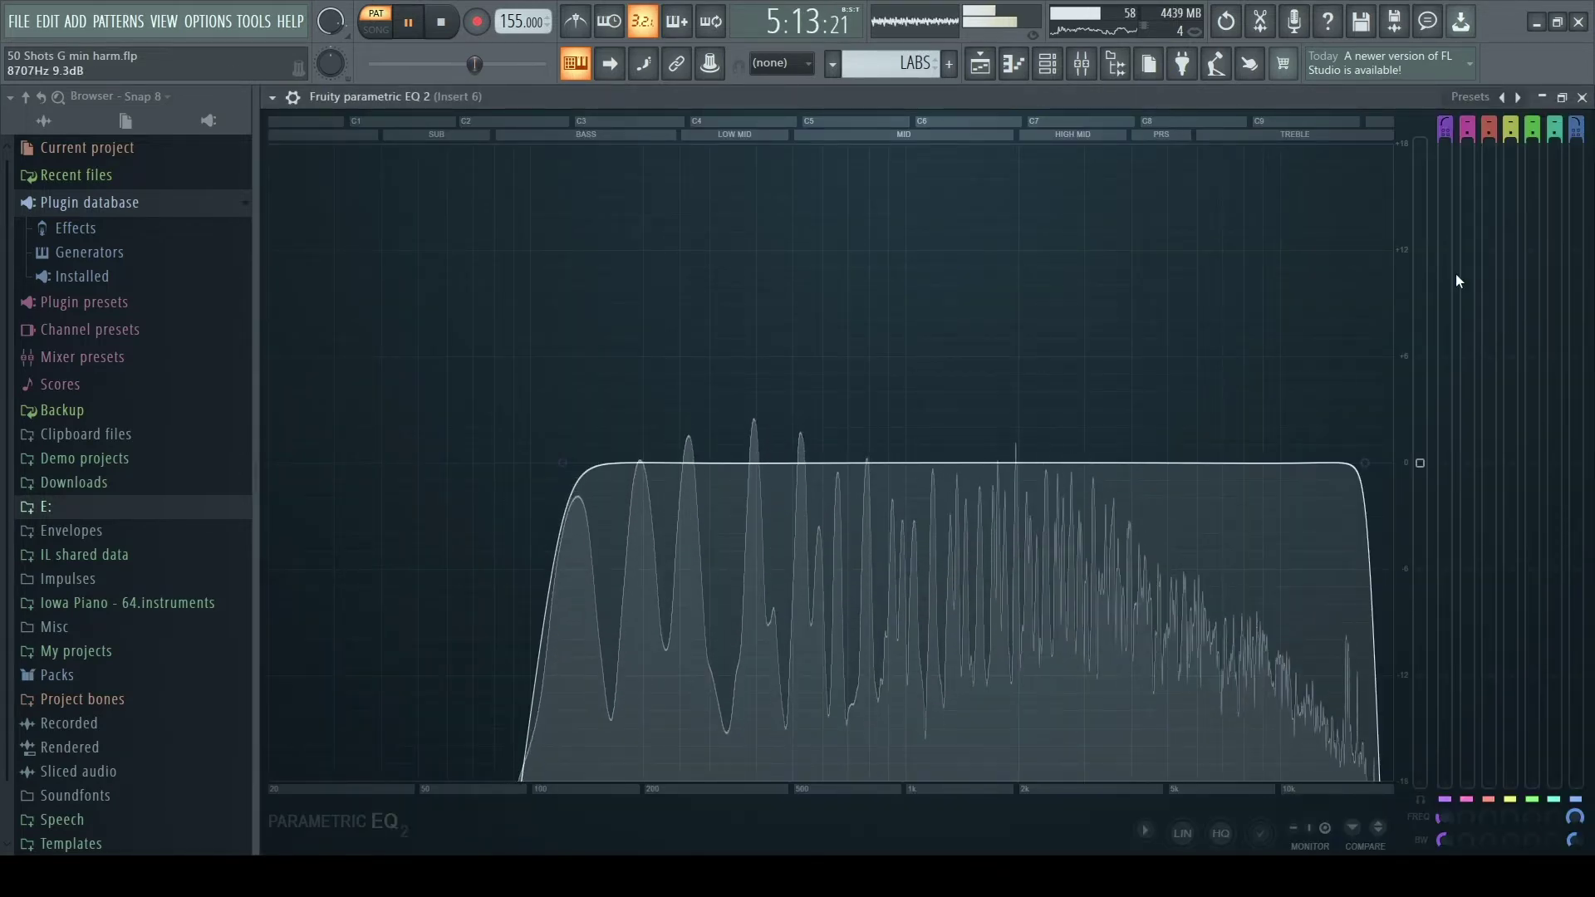
left_click(1582, 98)
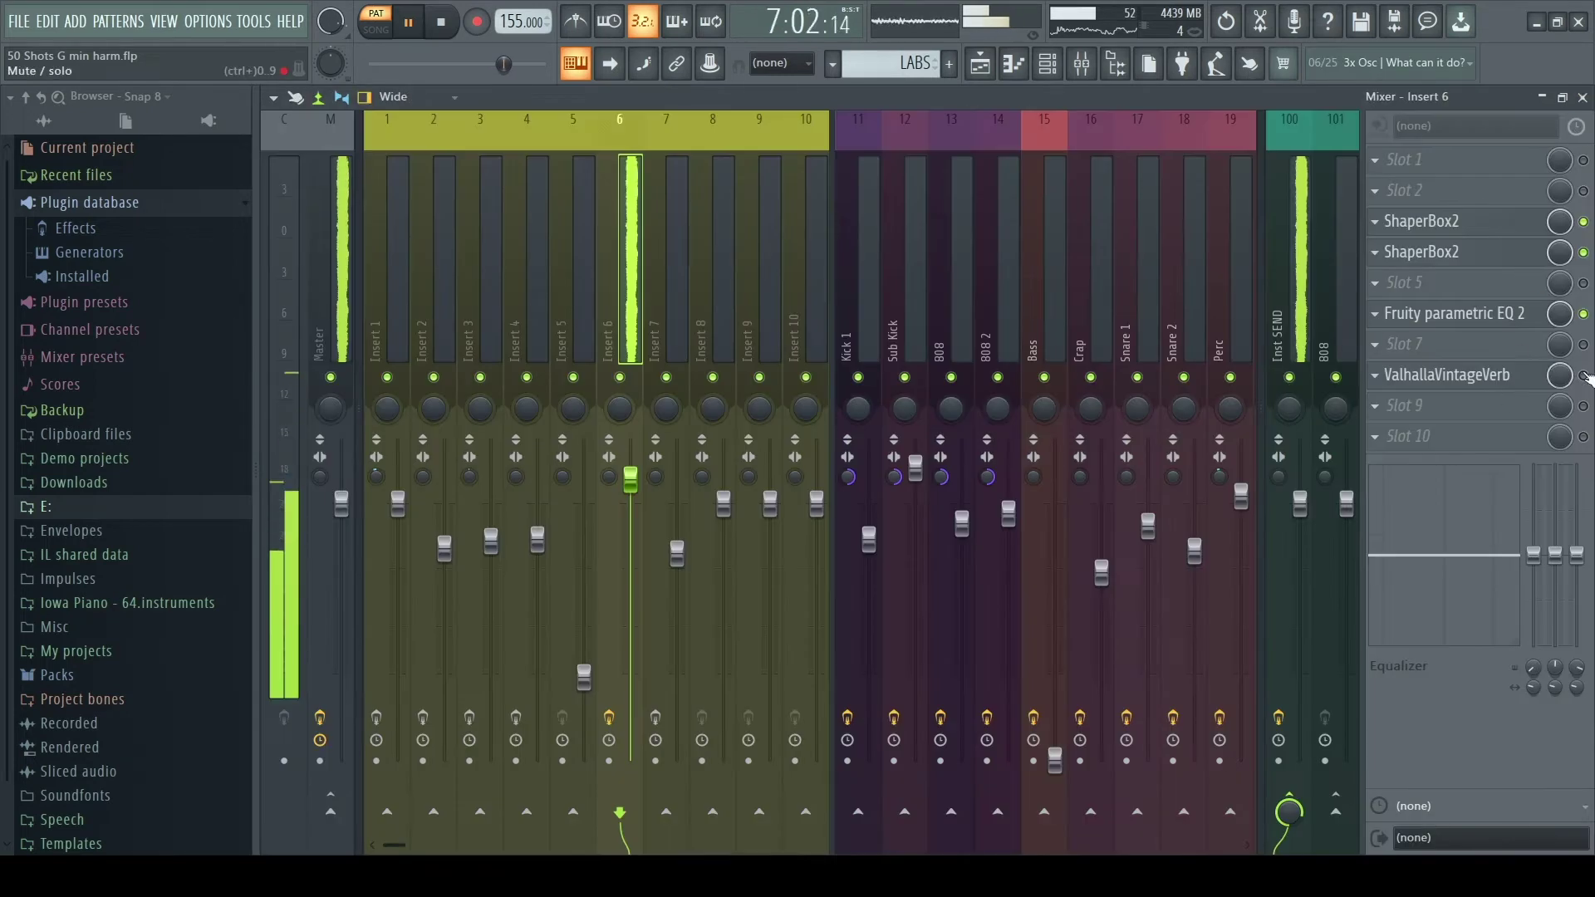
left_click(1491, 384)
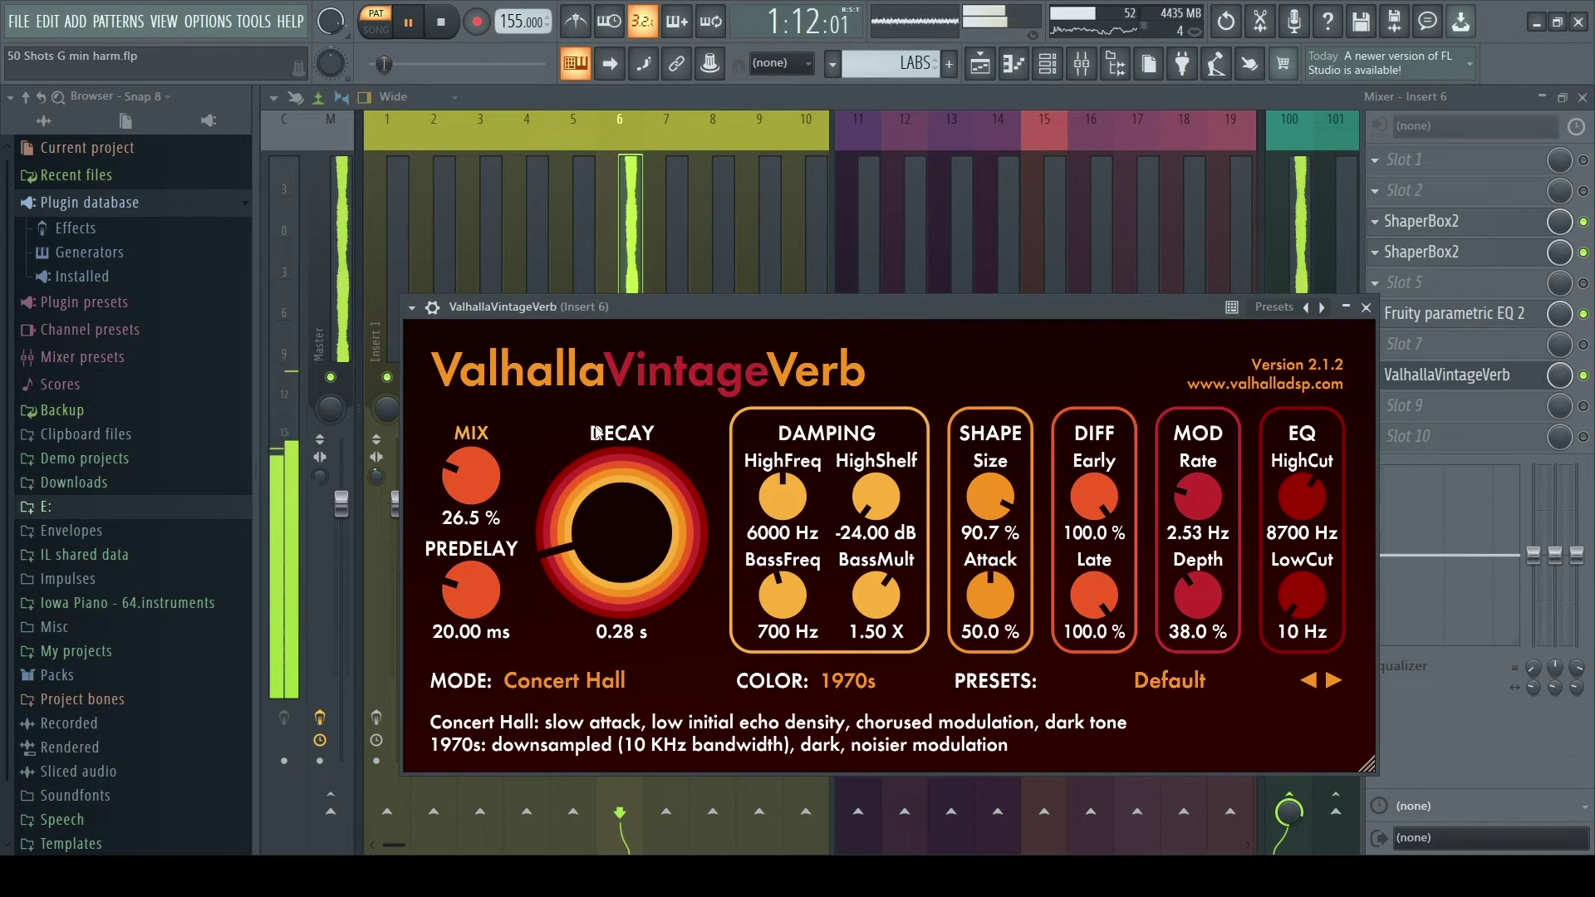
left_click(1366, 308)
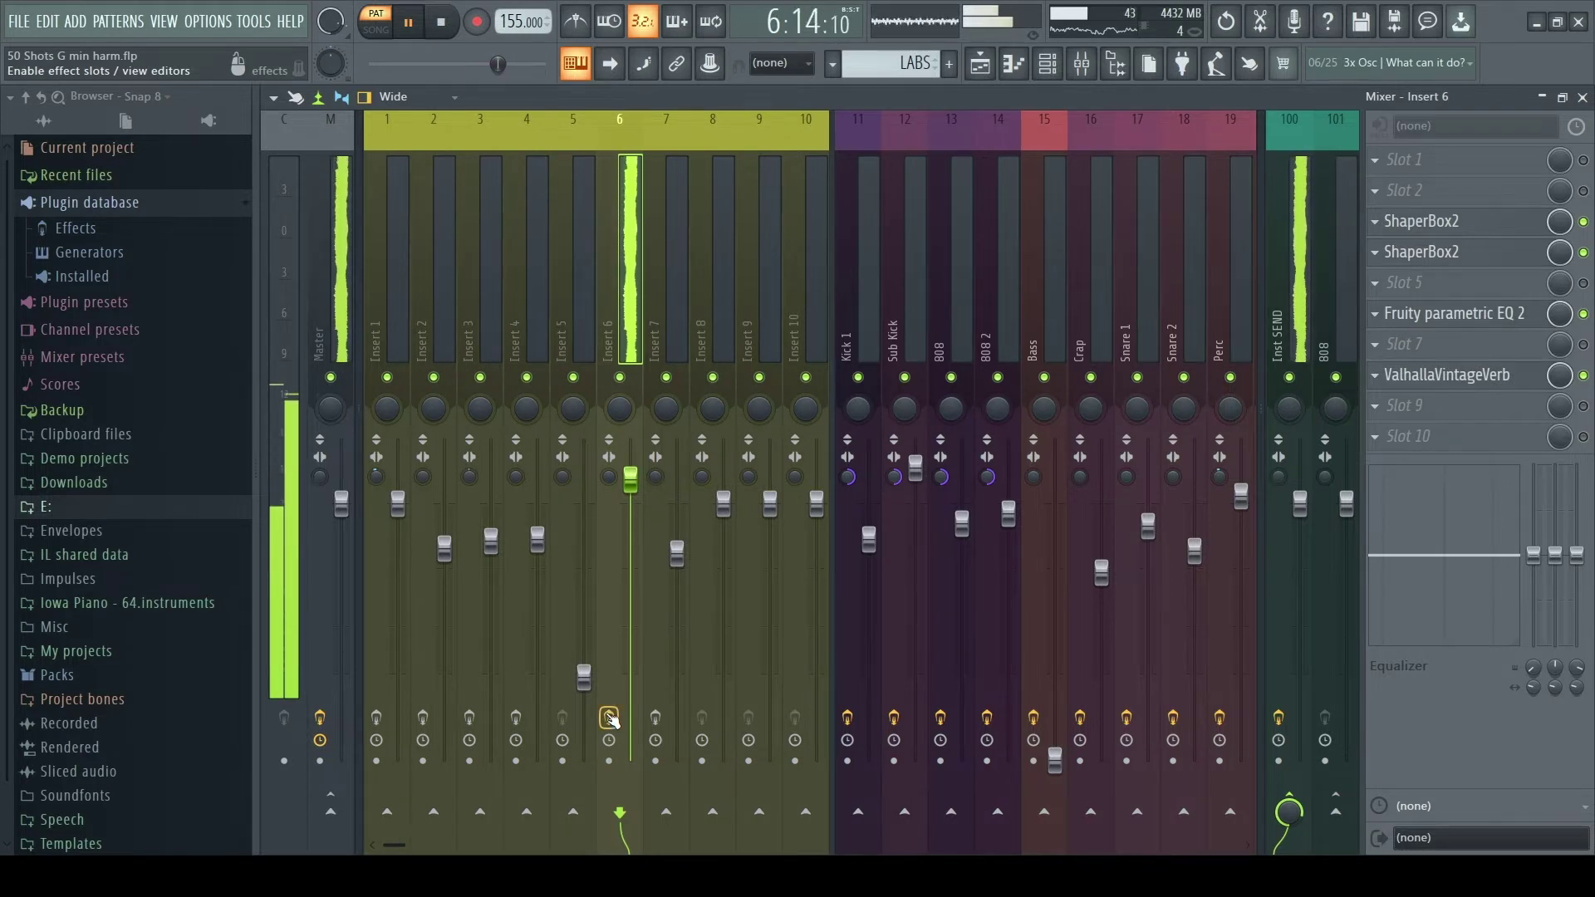
Step: Stop playback, audition a note in the Ample Bass P instrument and bring up the ABP channel's piano roll
left_click(1583, 99)
left_click(531, 276)
key("space")
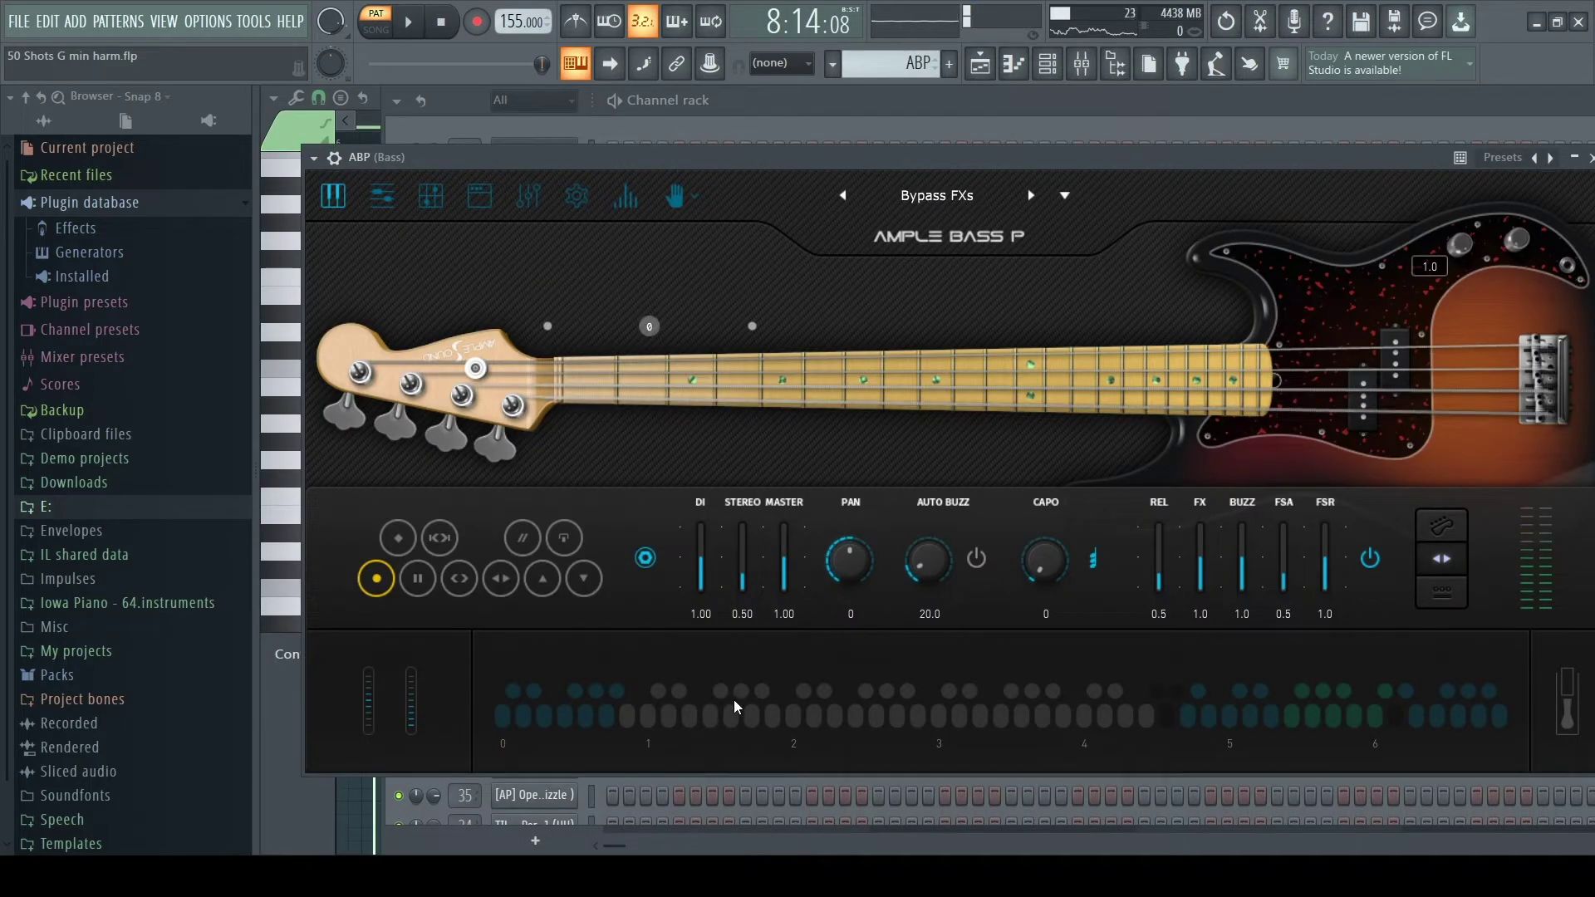
left_click(816, 725)
left_click_drag(1344, 160, 1268, 173)
left_click(1521, 171)
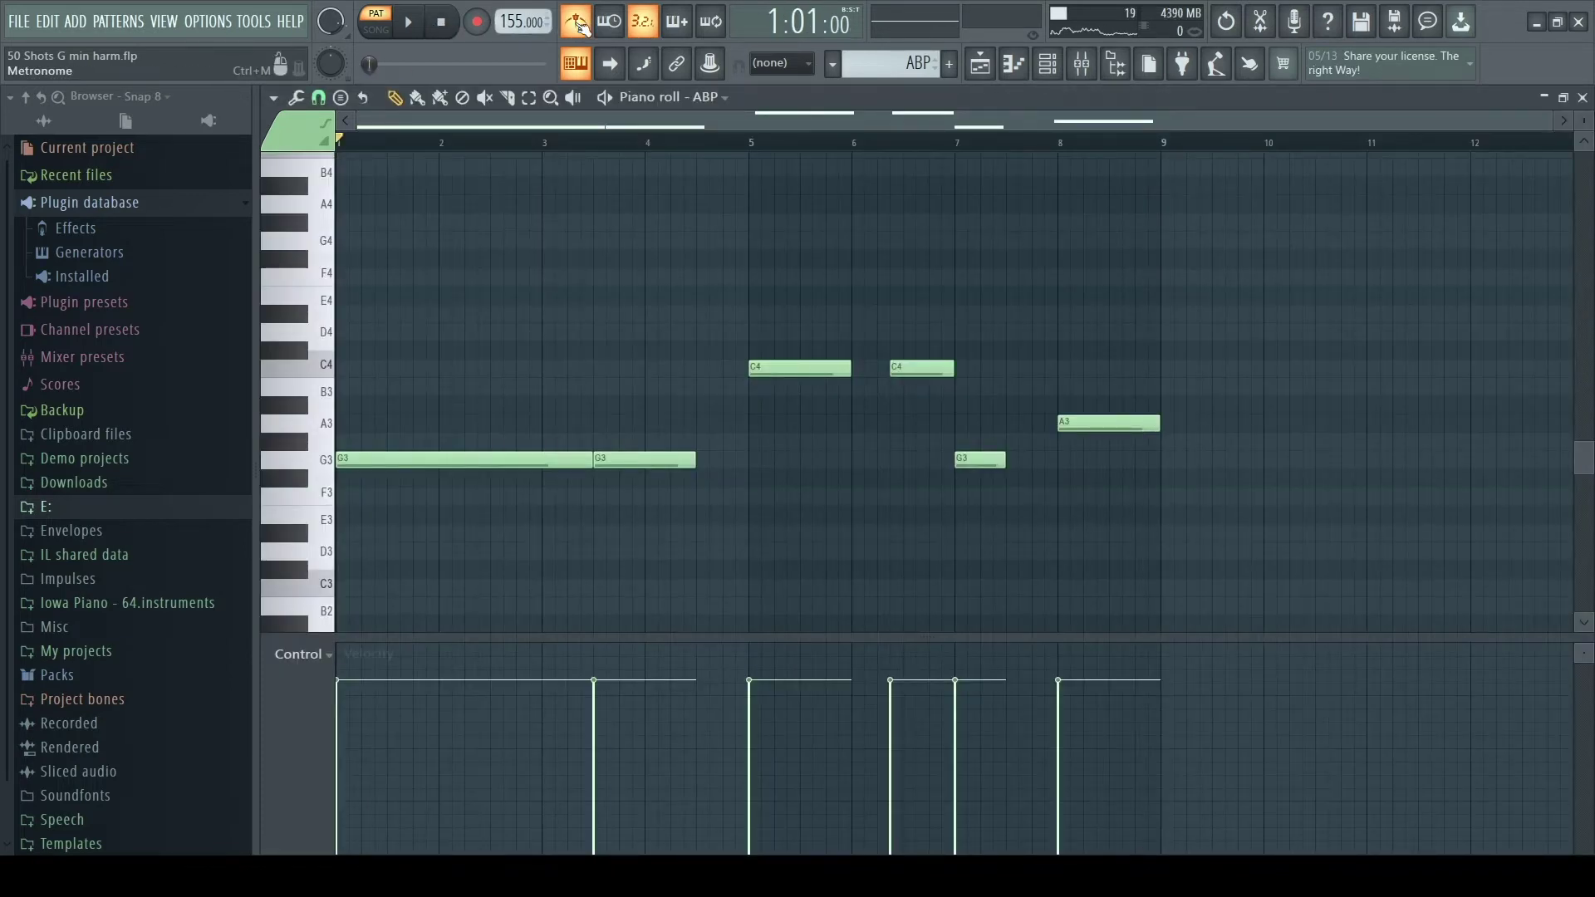
Step: Play the ABP bass notes in the piano roll from bar 1 with the metronome turned off
key("space")
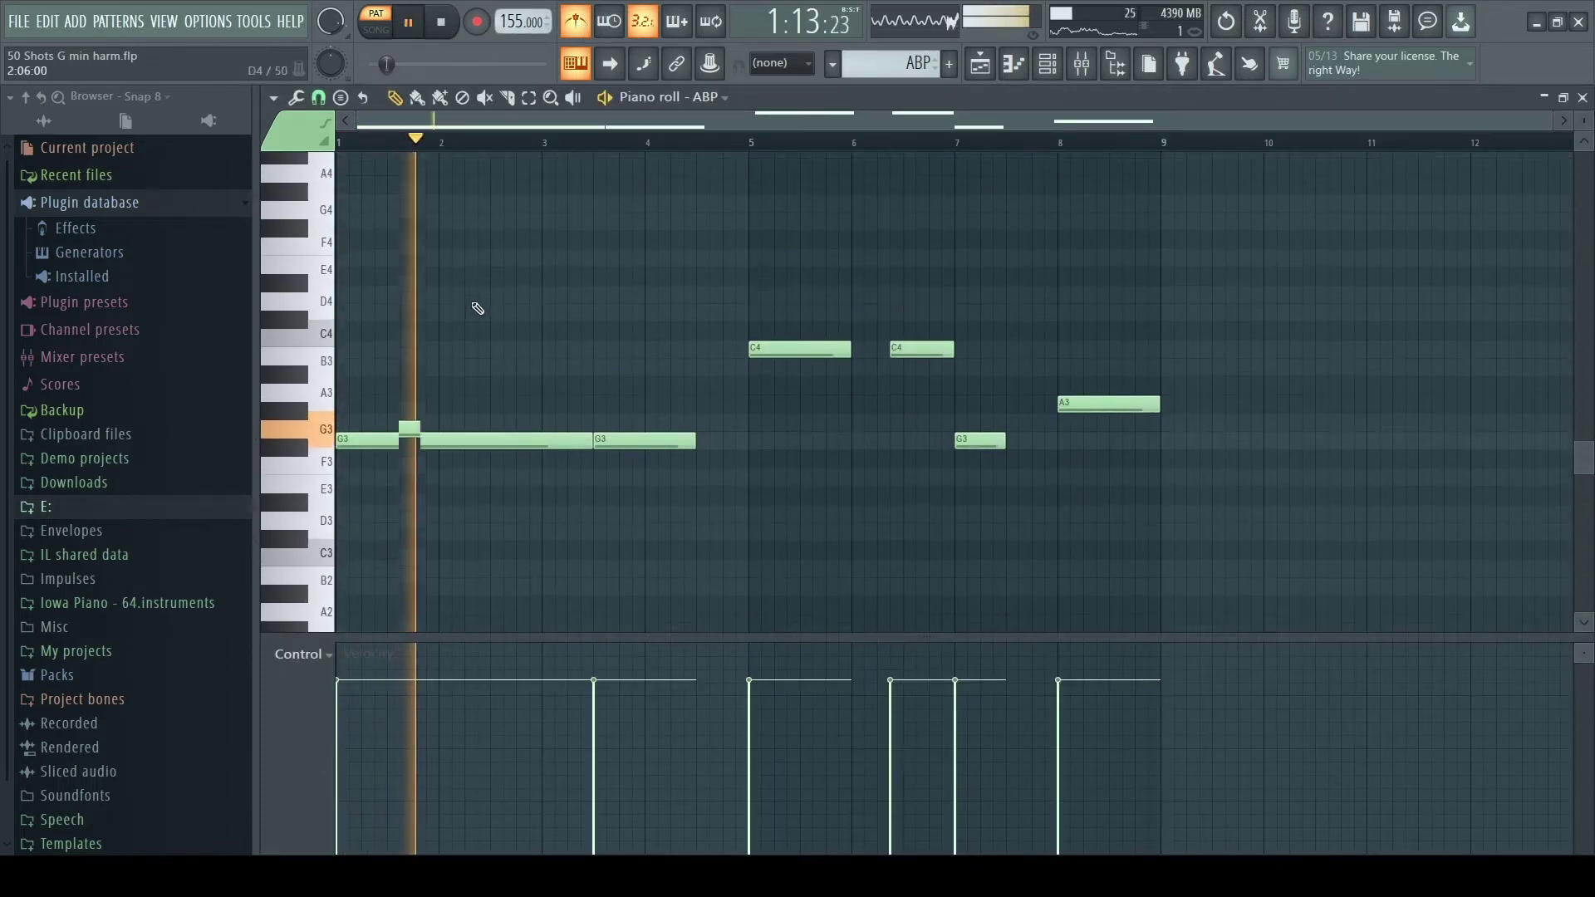
scroll(485, 320, "down", 3)
scroll(495, 321, "up", 2)
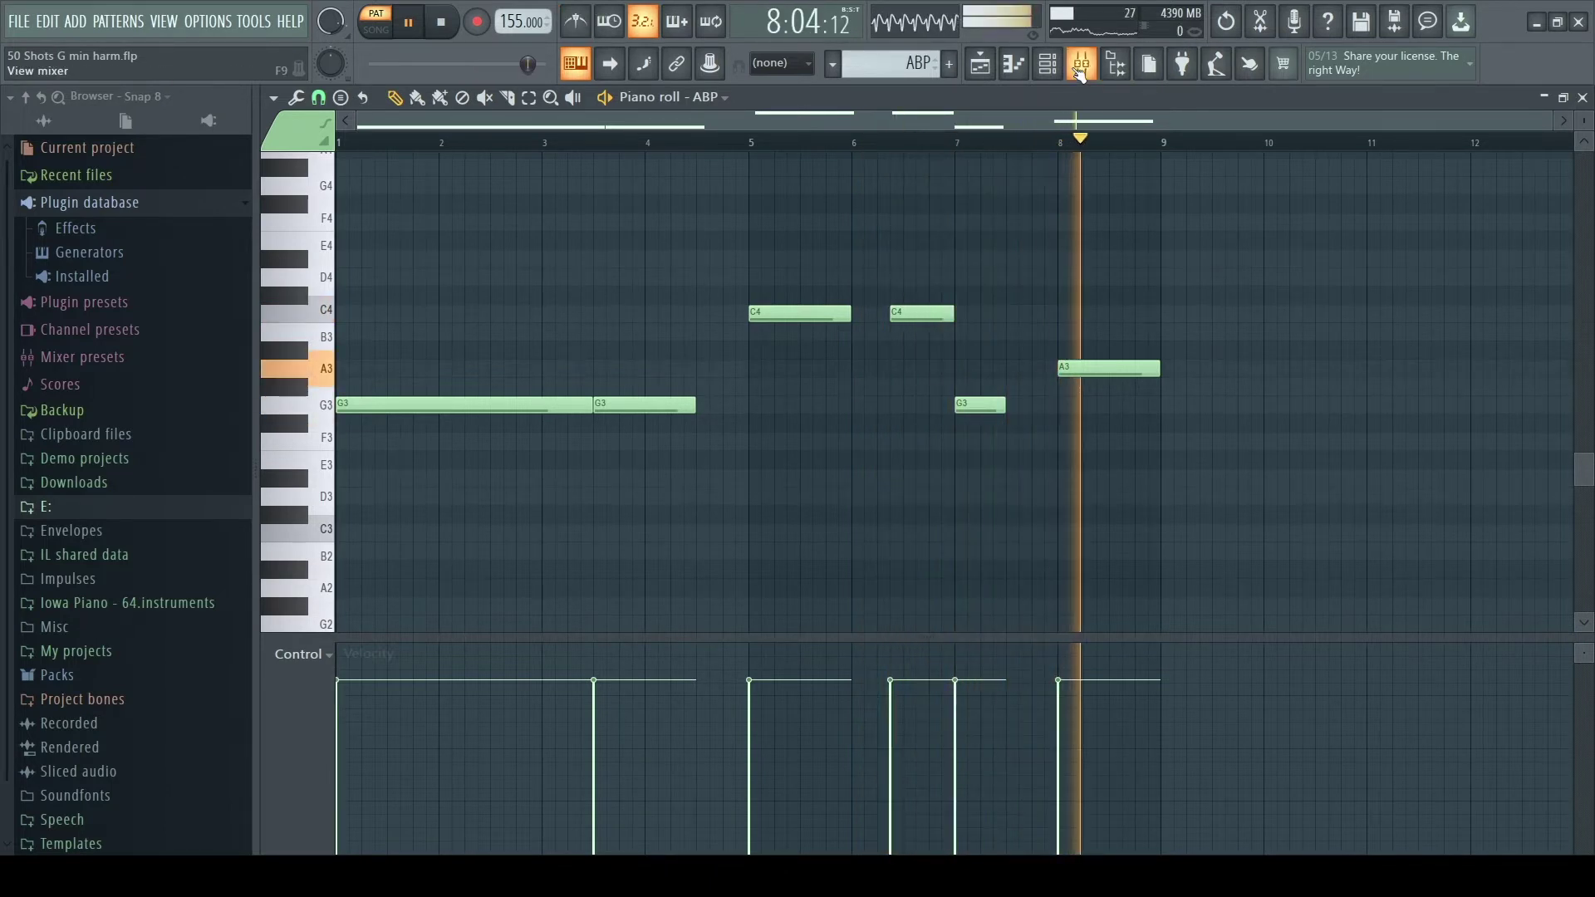
Step: Examine the Fruity parametric EQ 2 curve on the Bass mixer track, return to the ABP notes and stop playback
key("F9")
left_click(1460, 313)
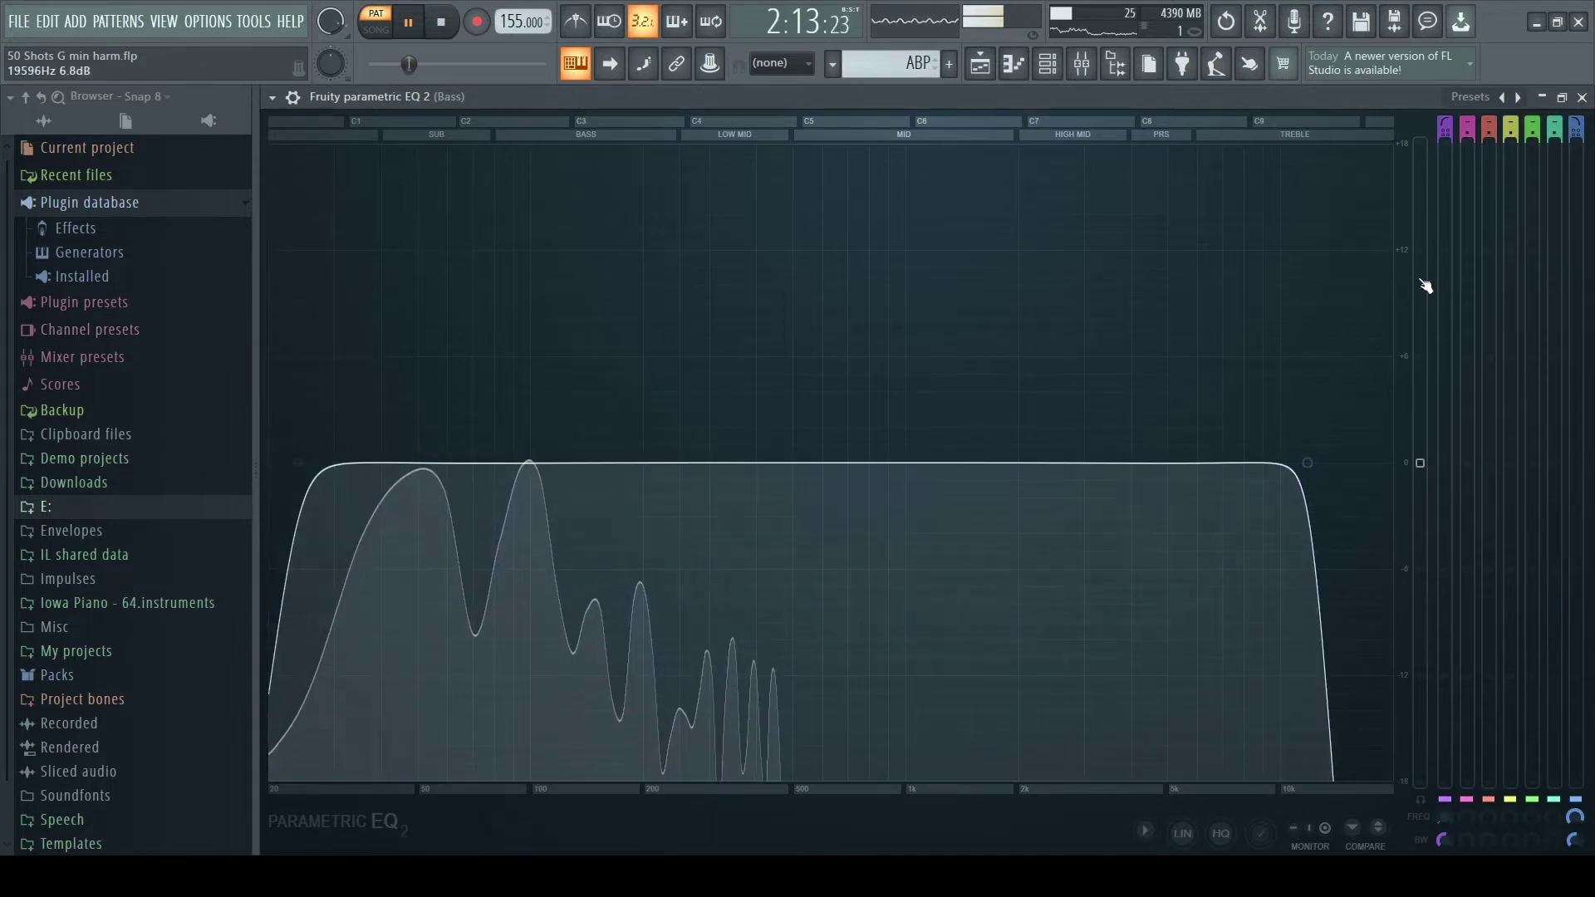
left_click(1580, 100)
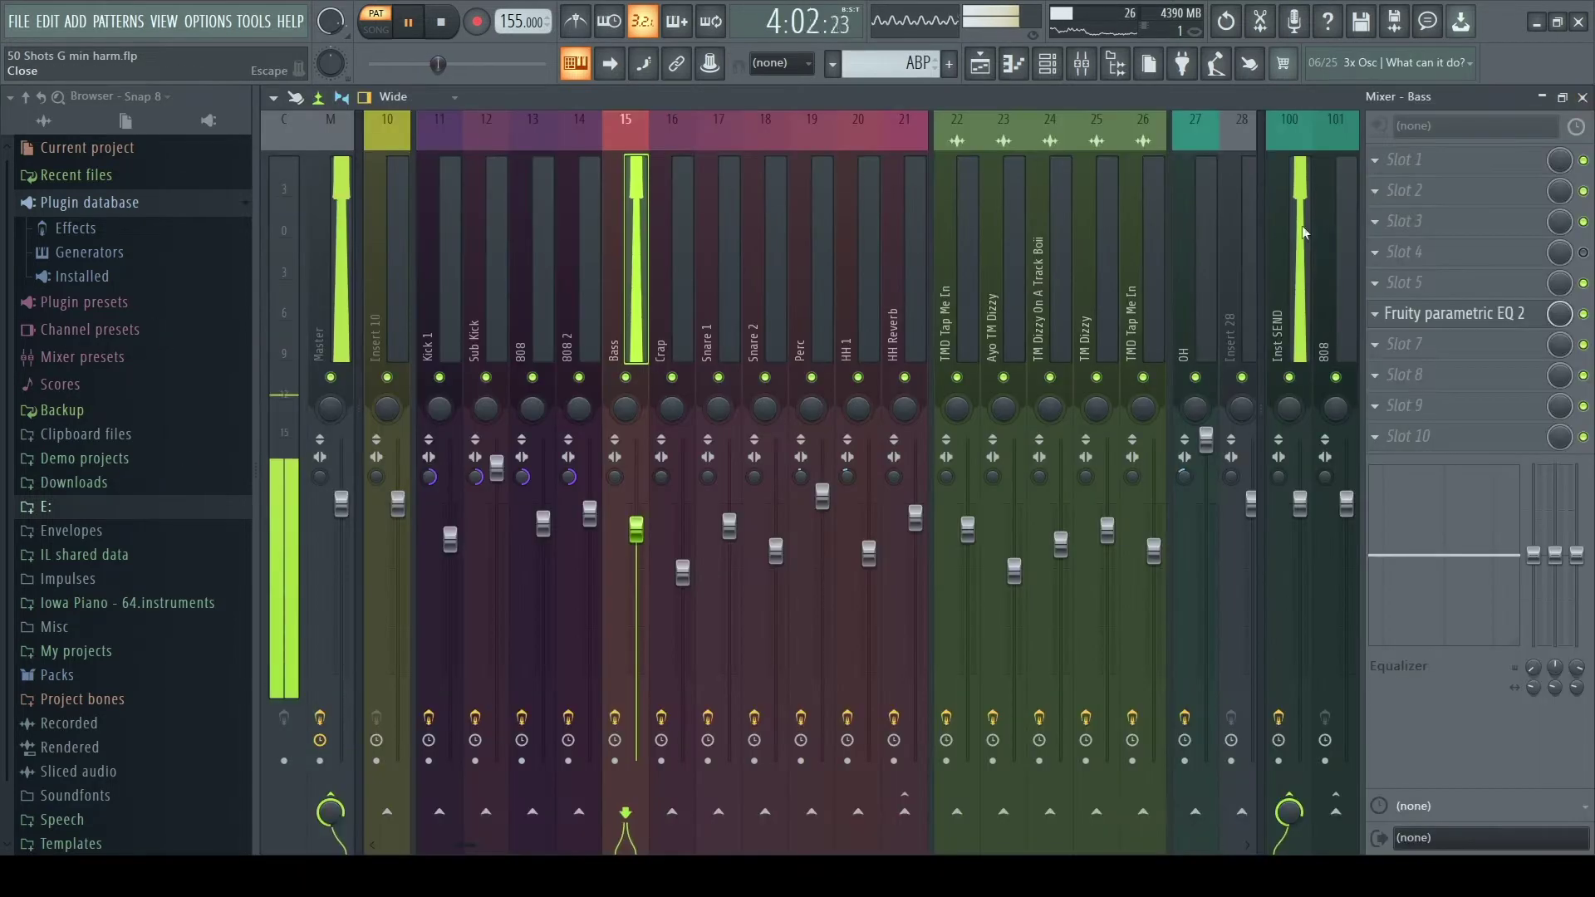
left_click(1582, 97)
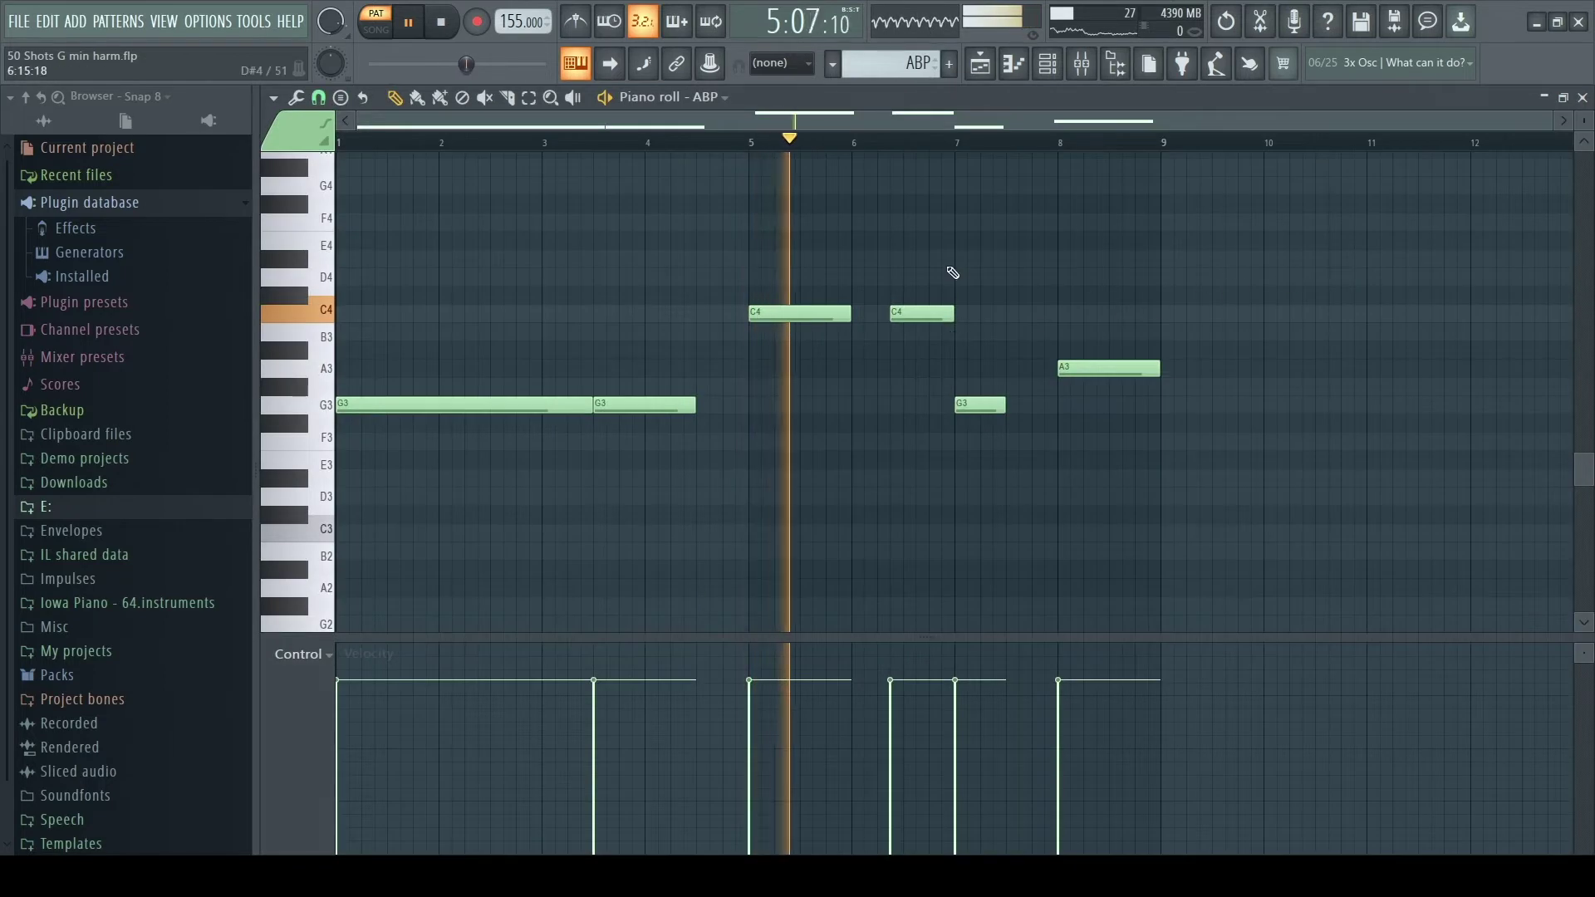
left_click(412, 25)
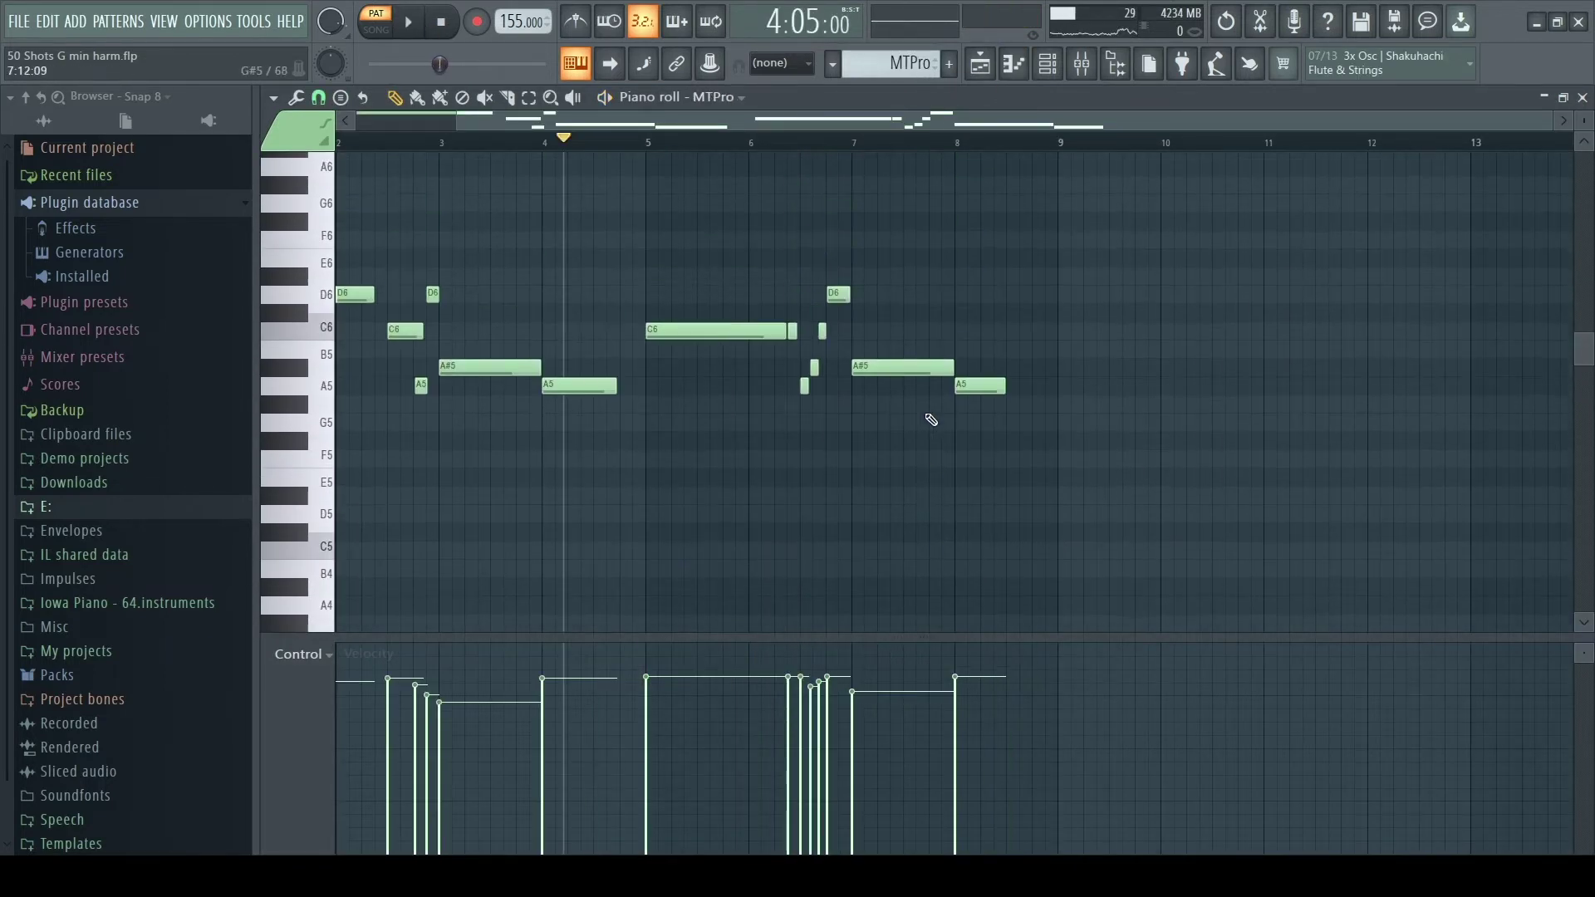
Step: Look over the MTPro melody in the piano roll and play it from bar 1
scroll(490, 280, "up", 4)
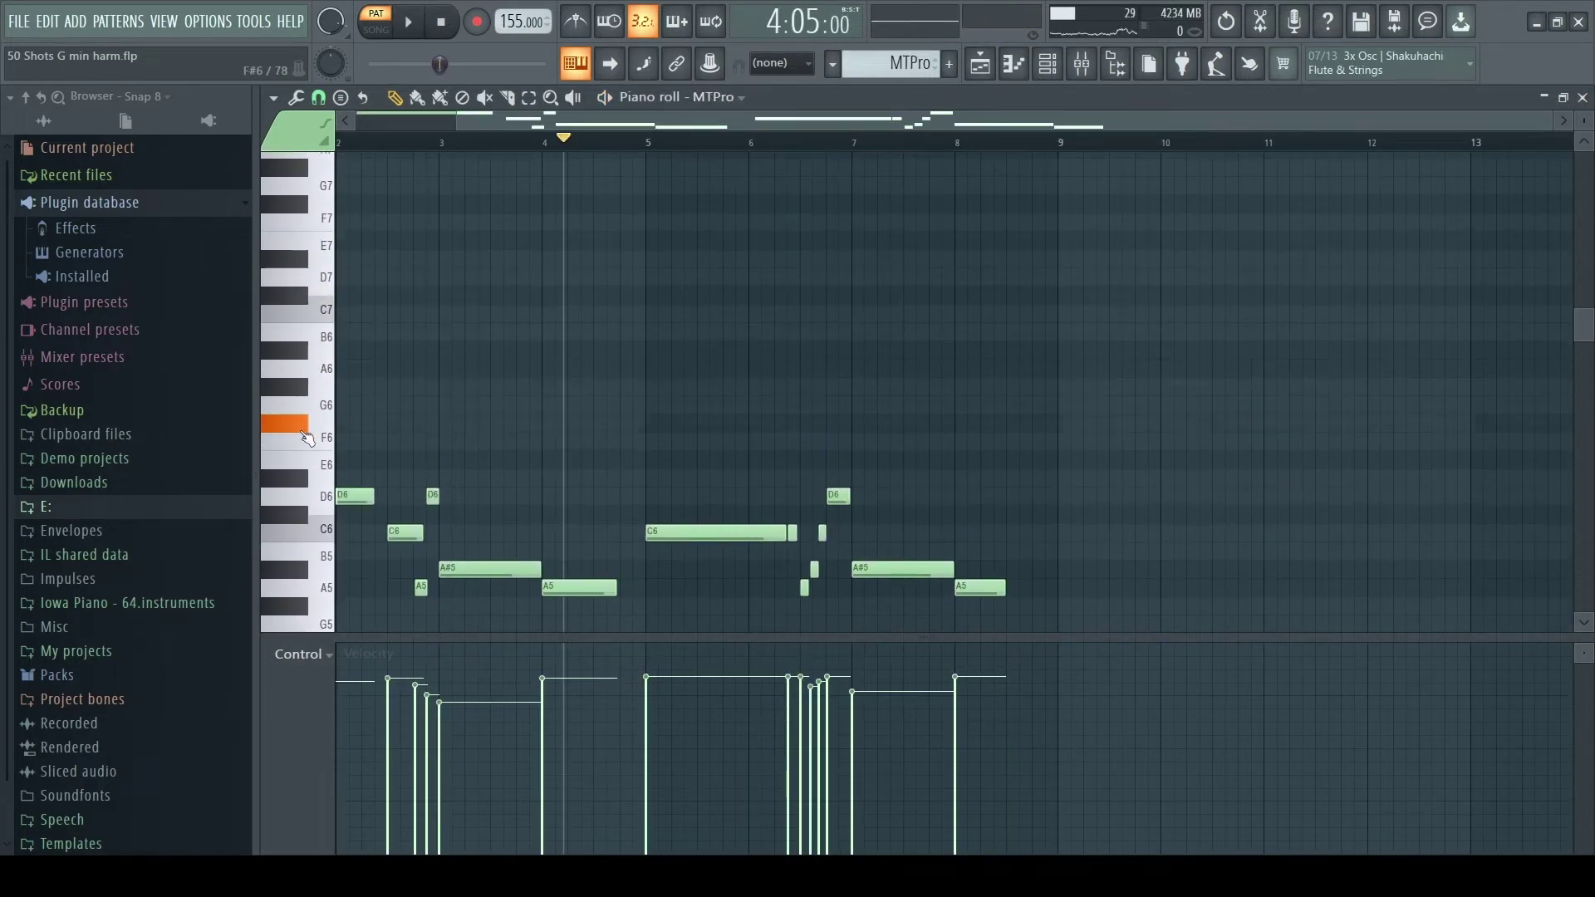
scroll(312, 407, "down", 4)
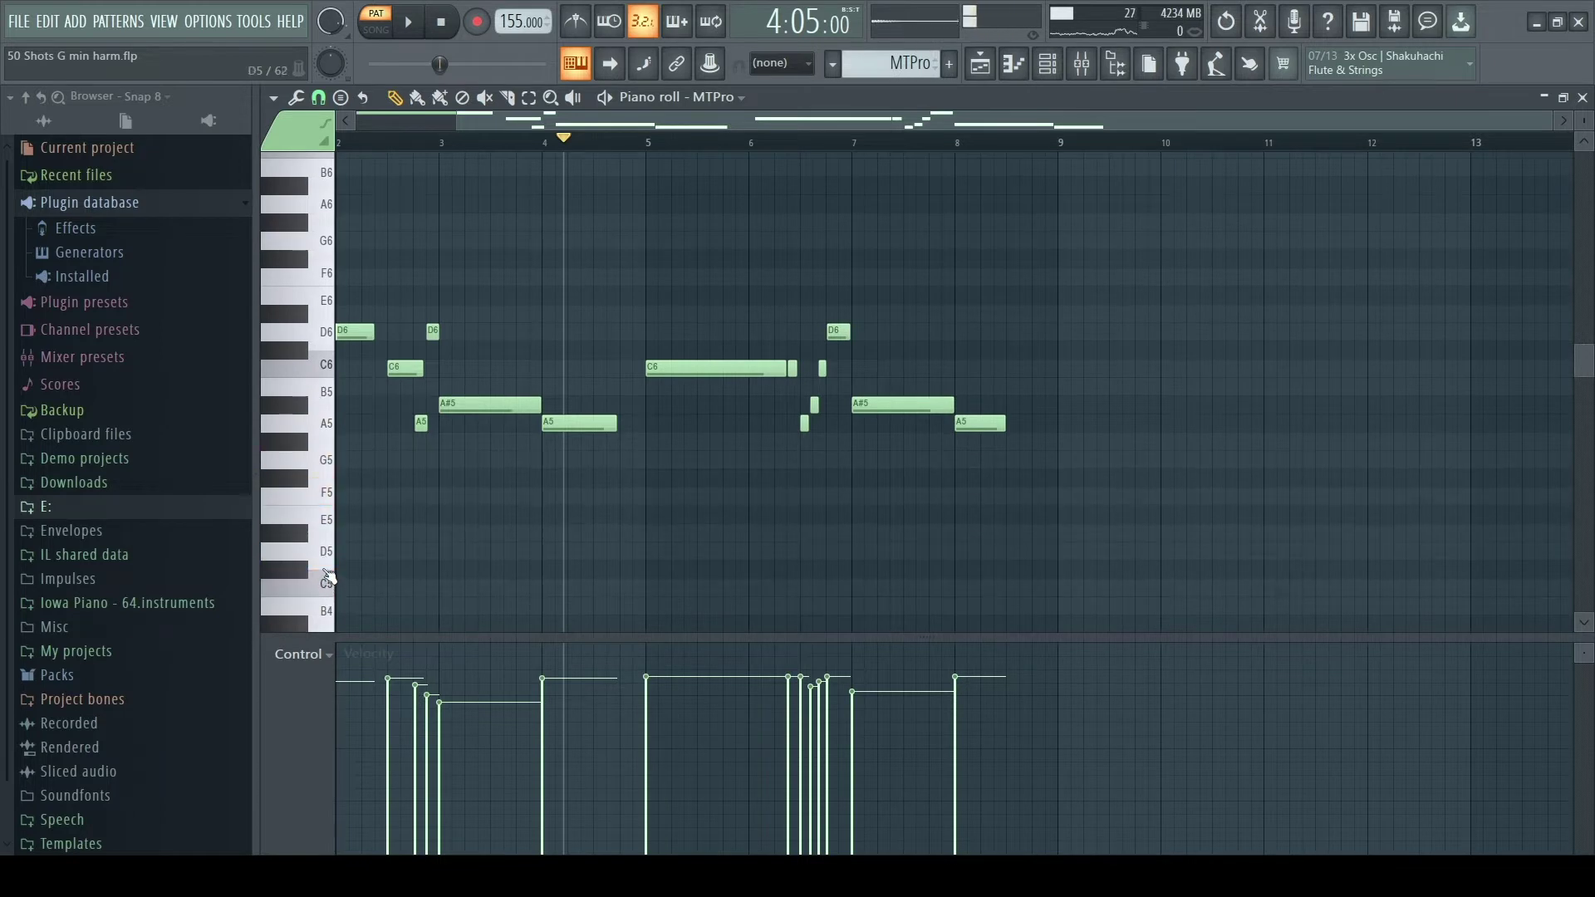
scroll(329, 550, "down", 3)
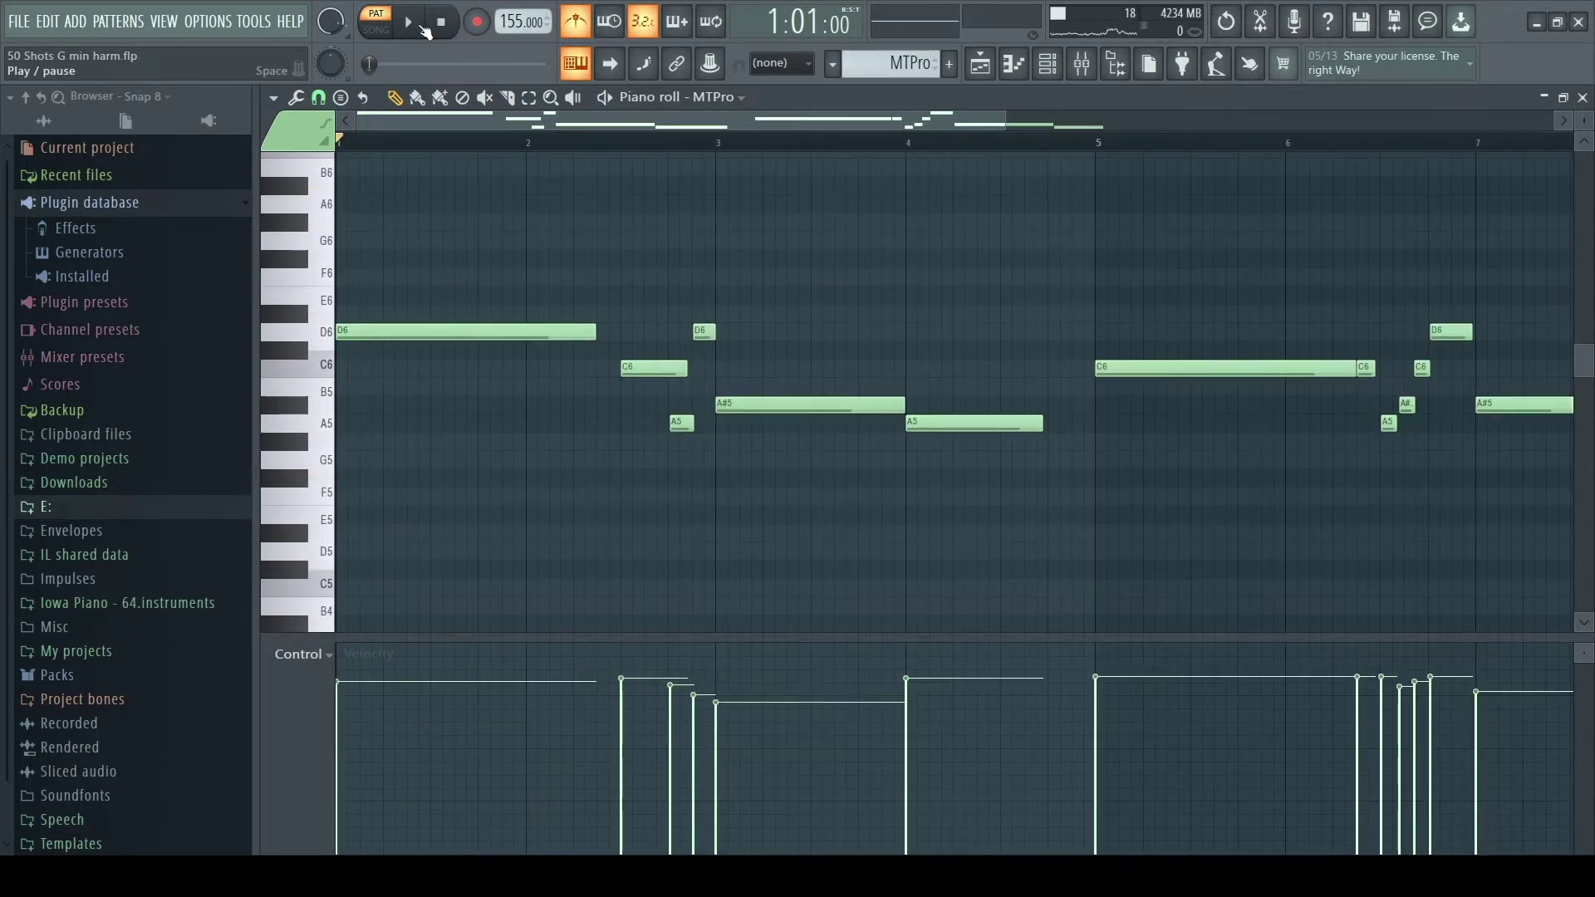
left_click(424, 29)
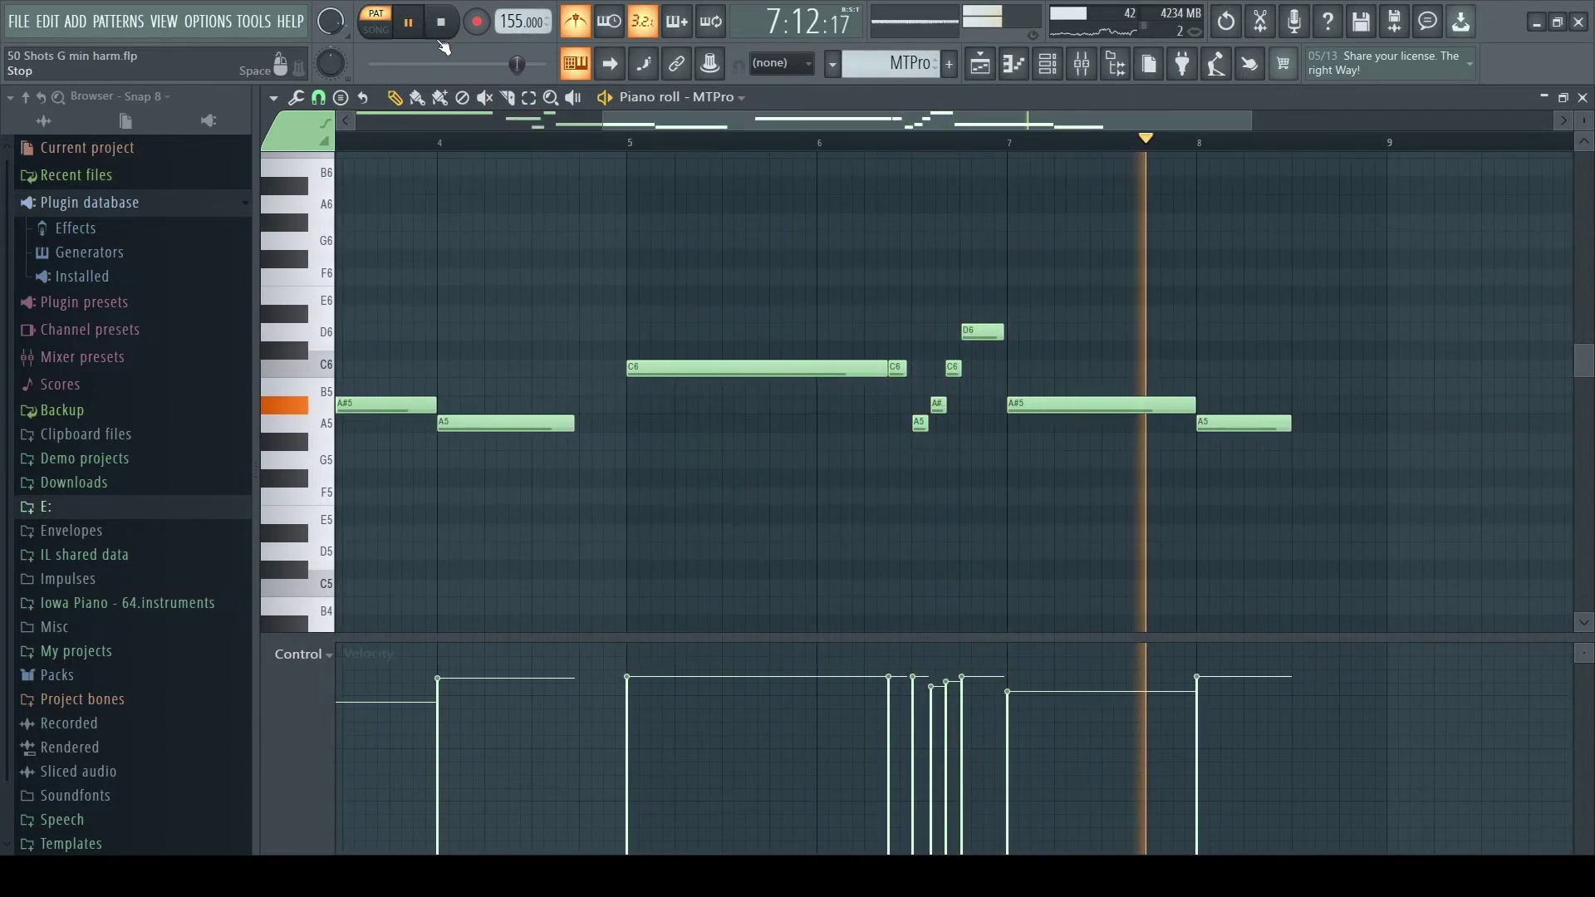
Step: Replay the MTPro melody from bar 5 and examine the run of short notes before bar 7
left_click(415, 30)
left_click(415, 30)
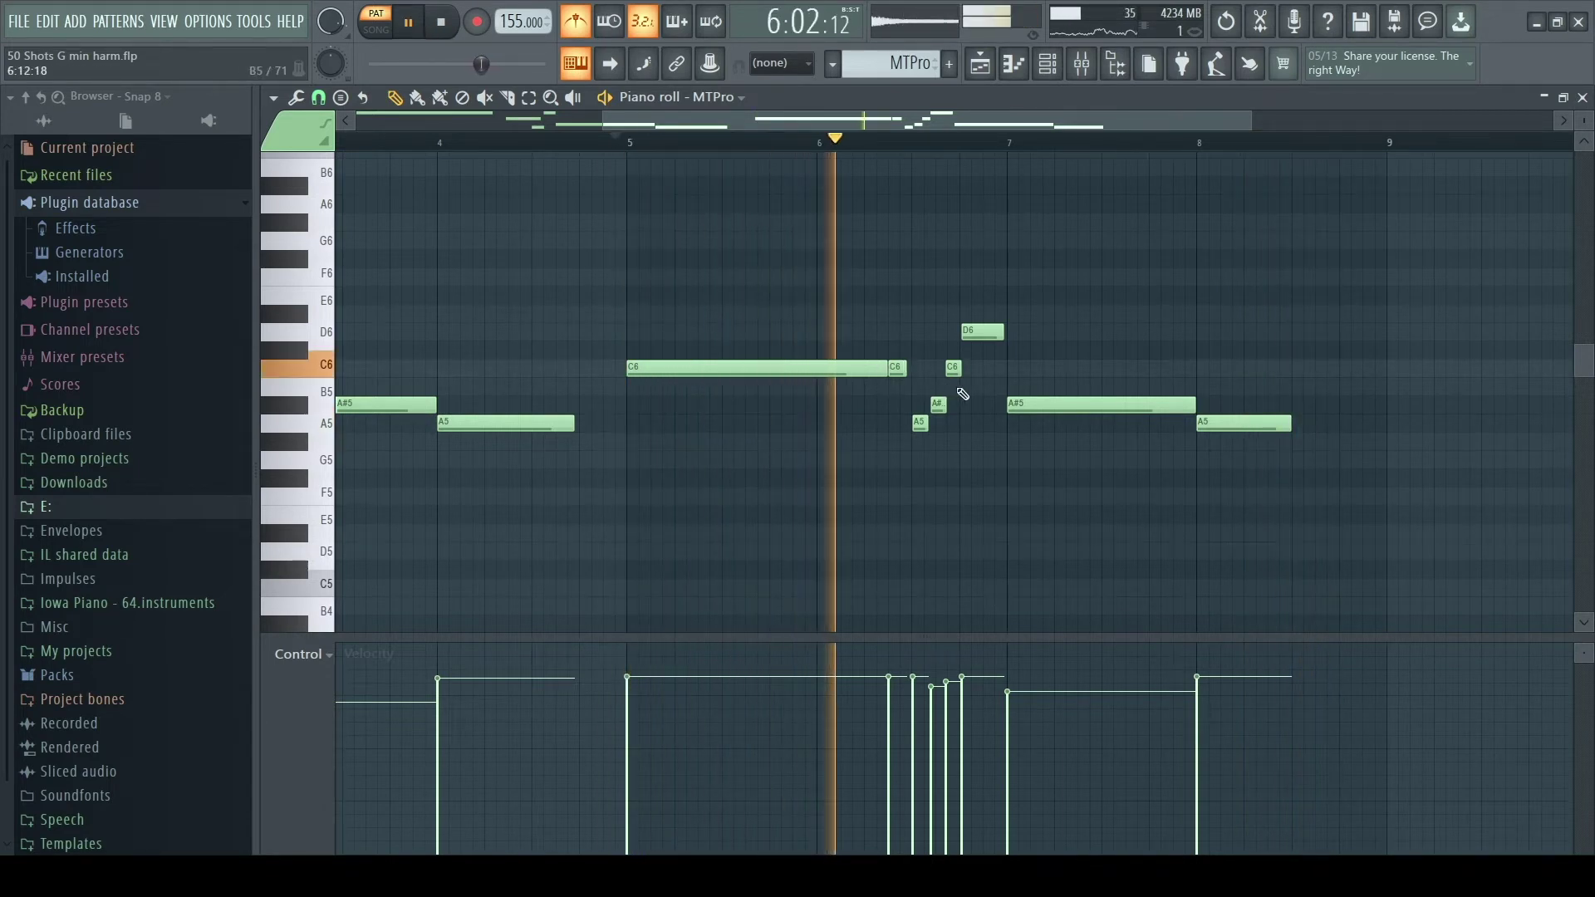
scroll(955, 392, "up", 3)
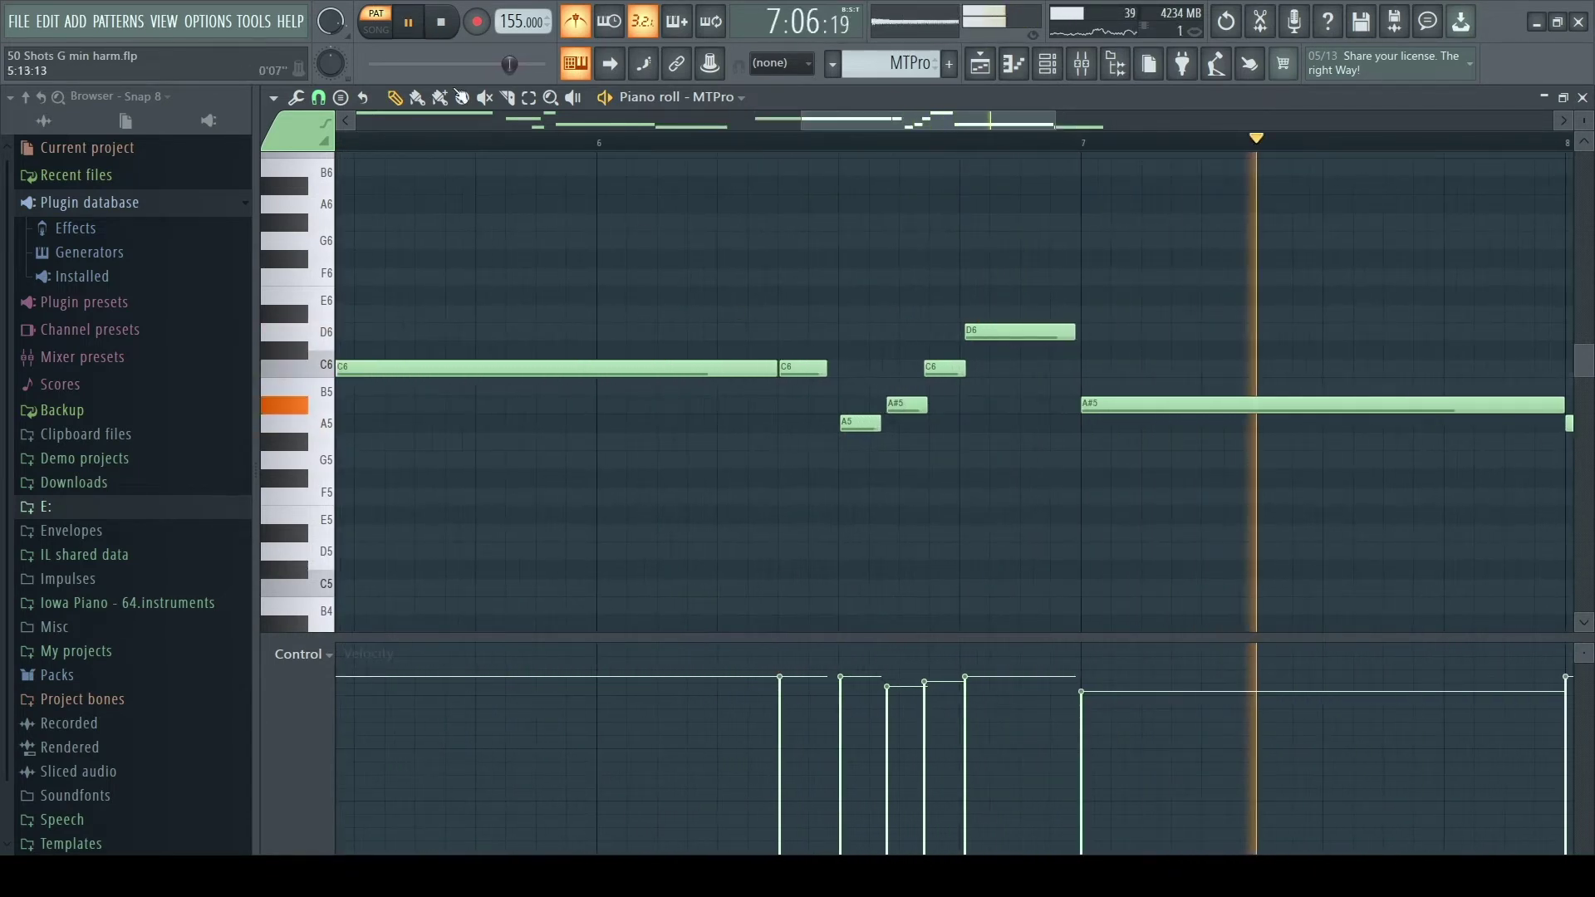
Step: Restart playback and inspect the RC-20 Retro Color modules and settings on mixer Insert 2
left_click(411, 27)
left_click(408, 25)
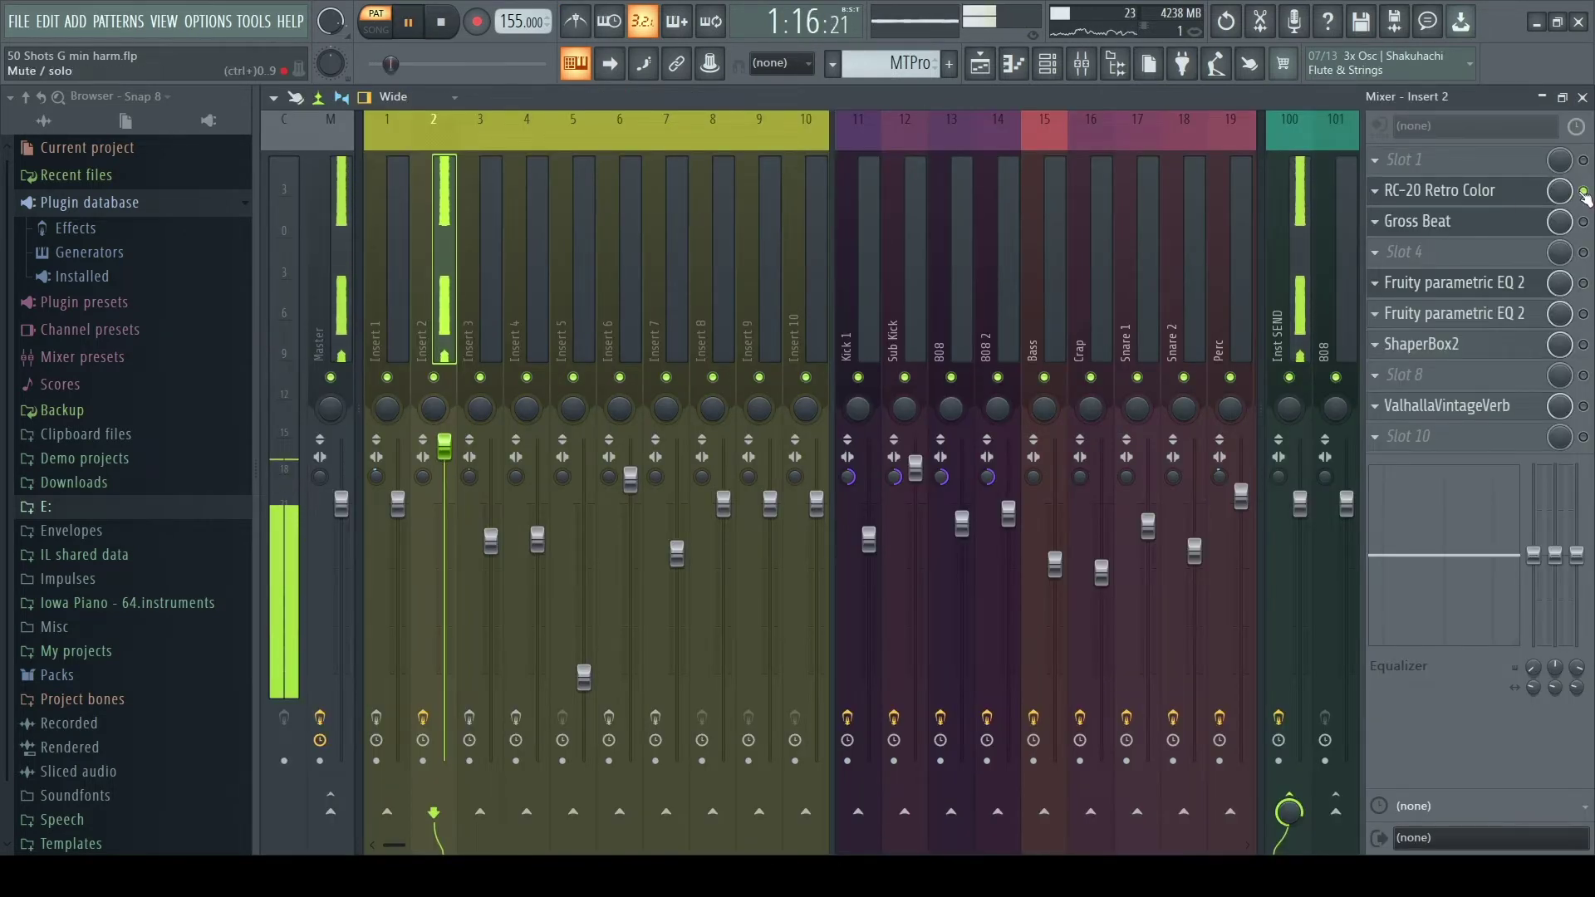
left_click(1441, 193)
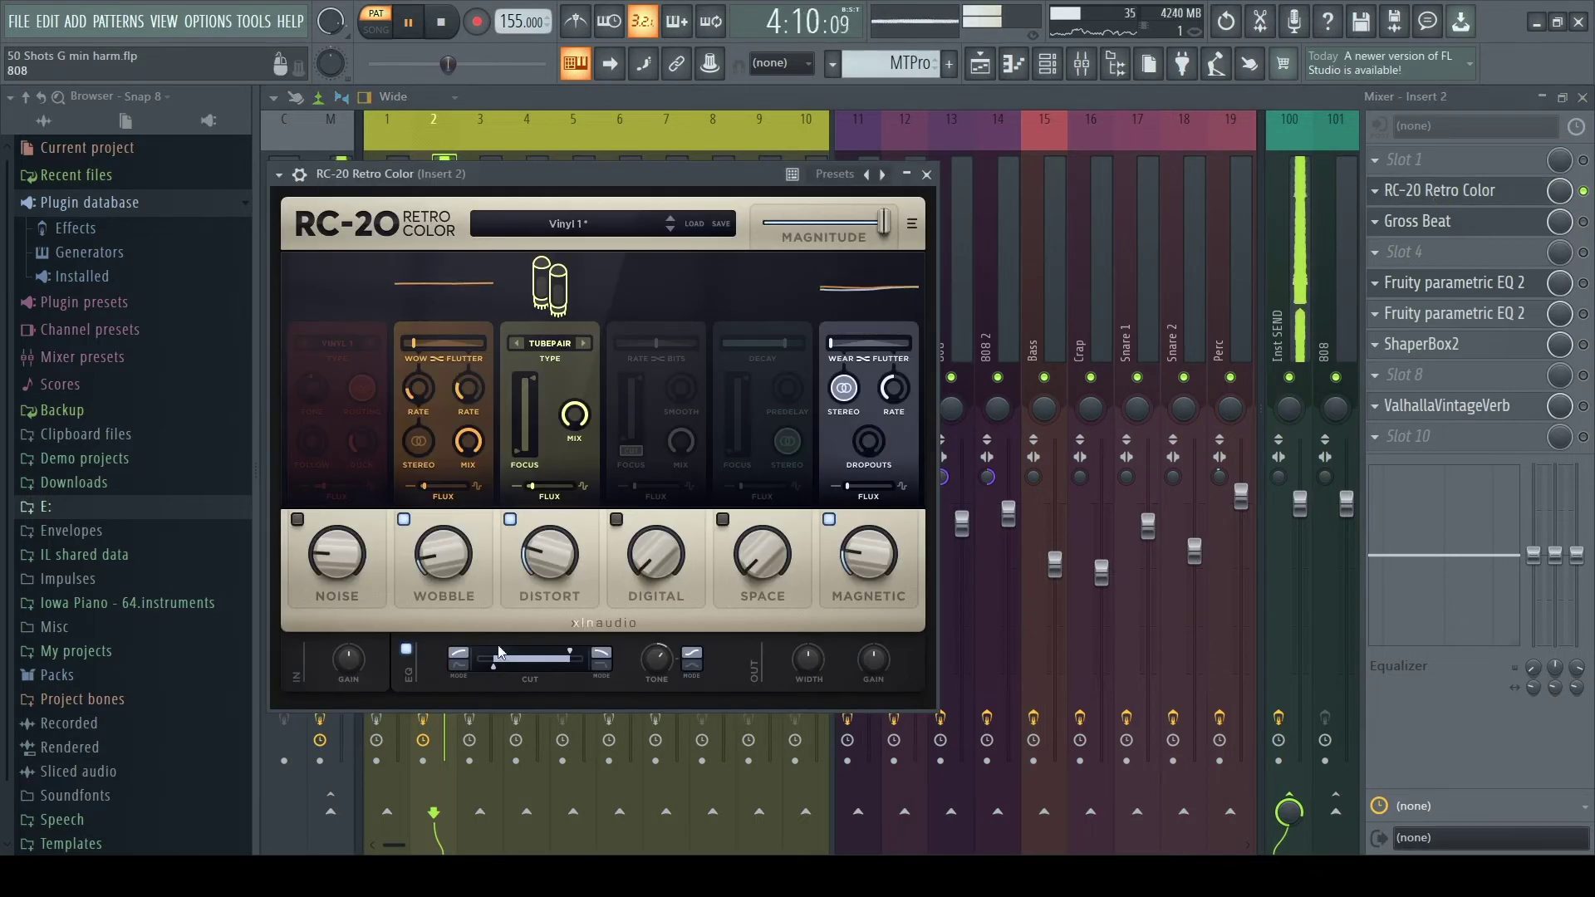
left_click(927, 175)
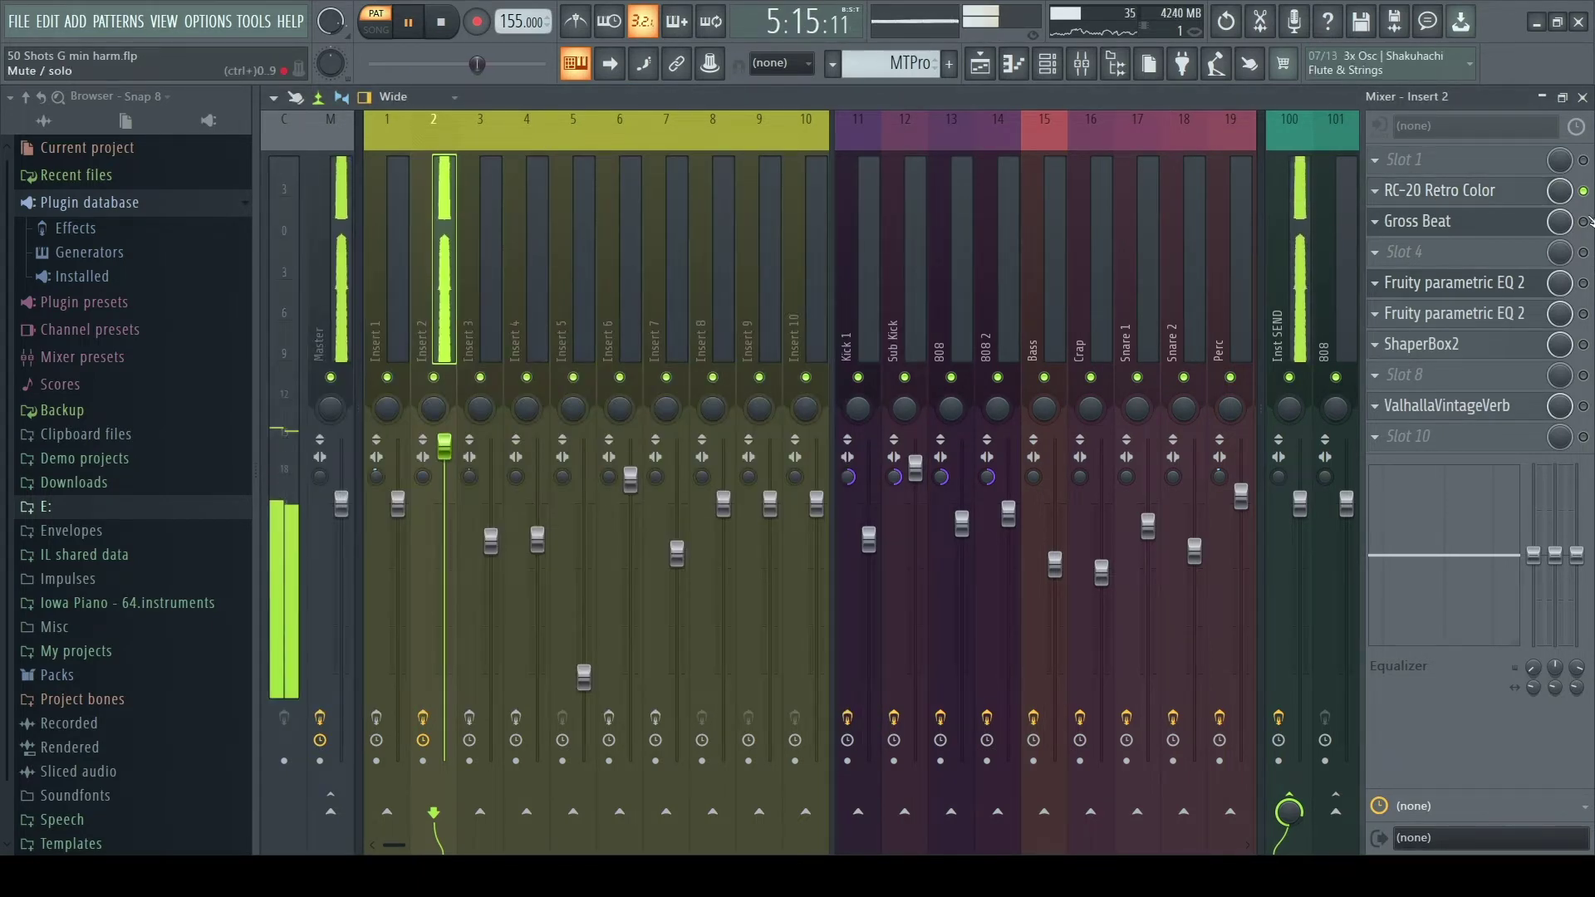
Step: Enable Gross Beat on Insert 2 and inspect its Basic 5 time and End Fade volume envelopes
left_click(1462, 229)
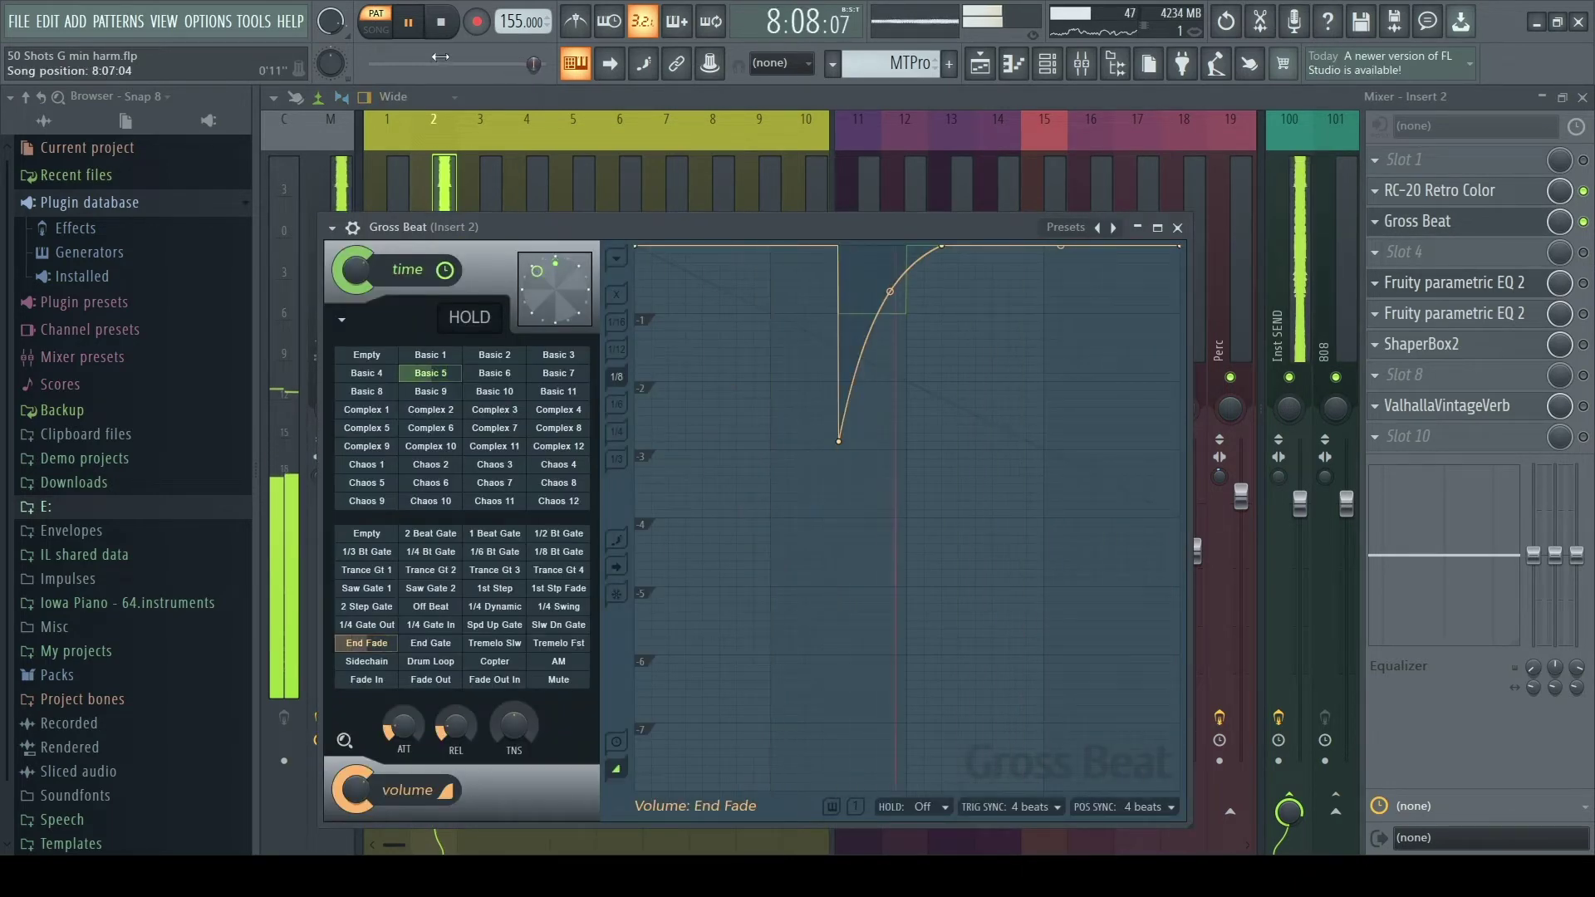
left_click(433, 376)
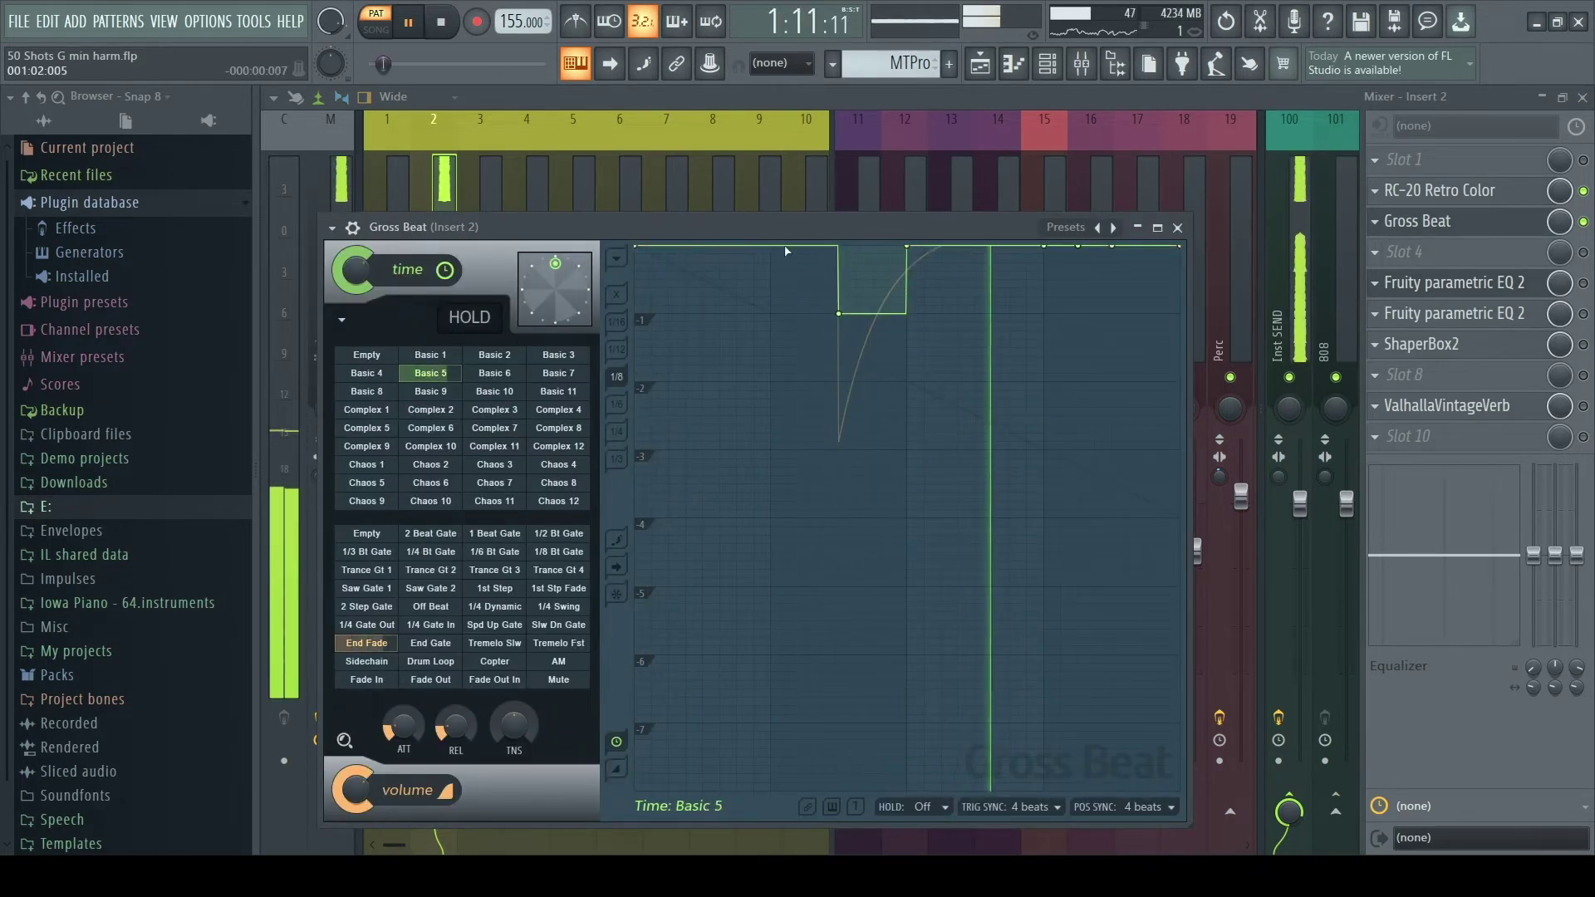
left_click(367, 645)
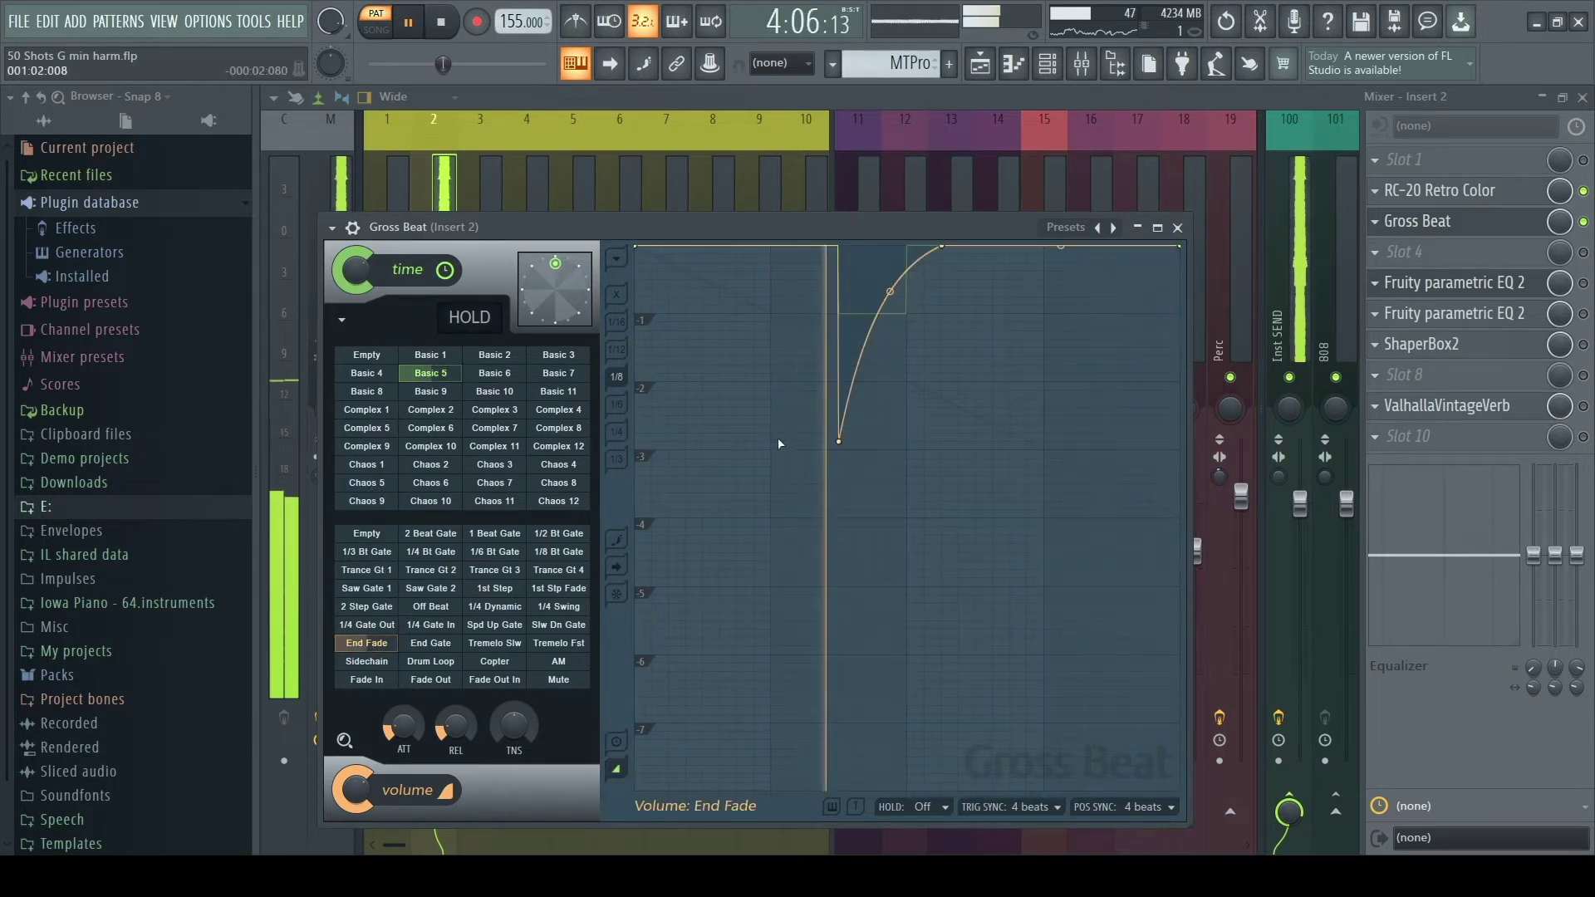
left_click(1178, 228)
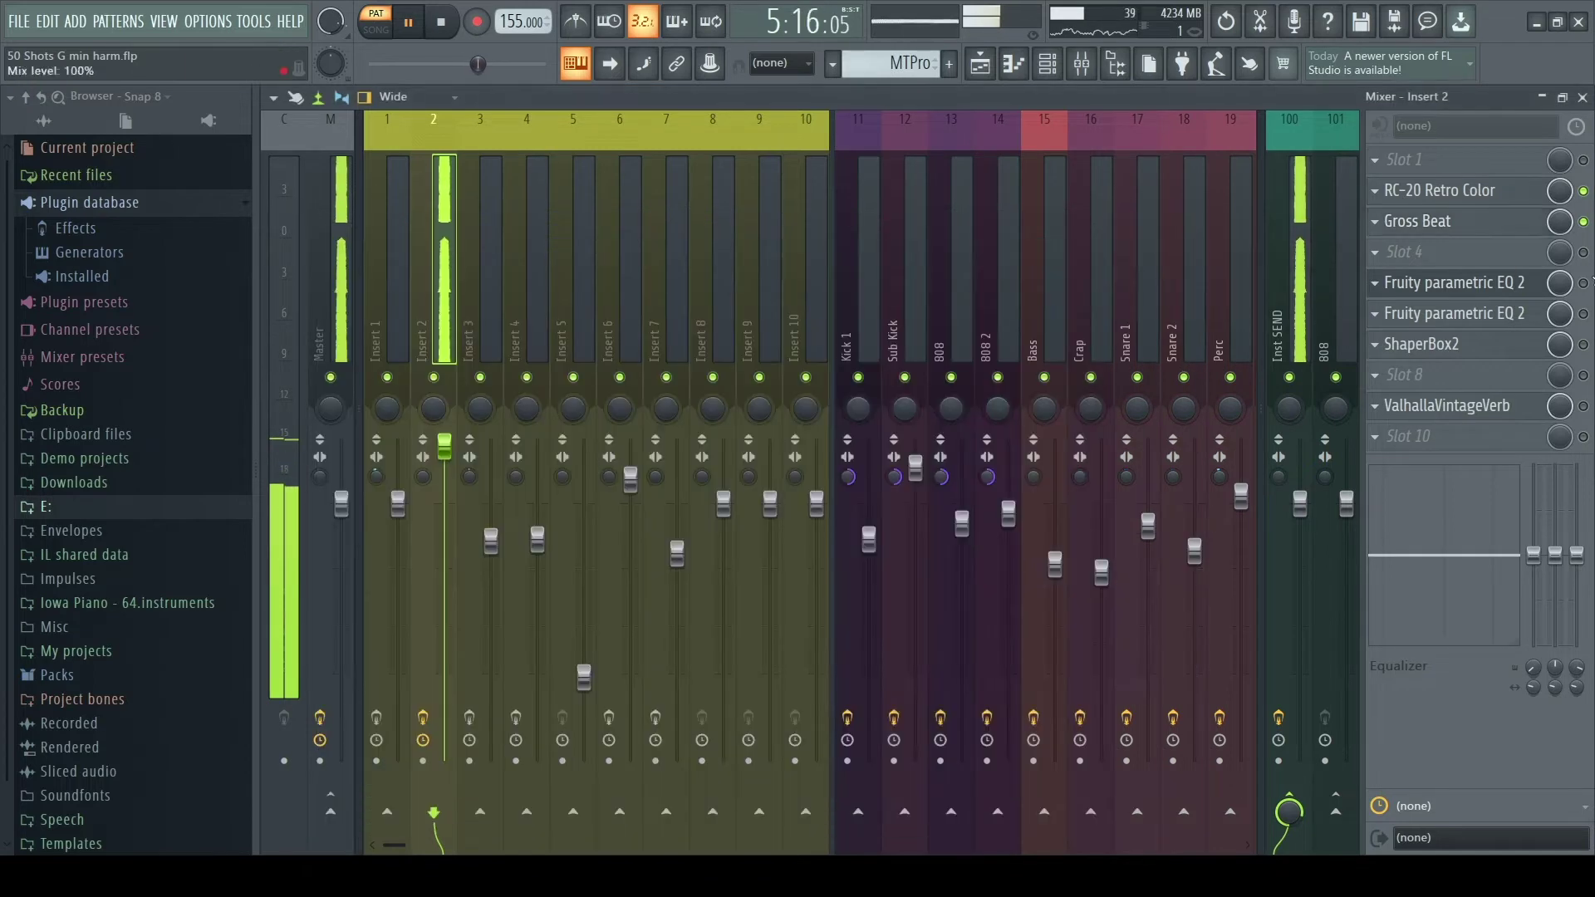
Step: Enable both Fruity parametric EQ 2 effects on mixer Insert 2 and inspect each one's EQ curve during playback
left_click(1454, 283)
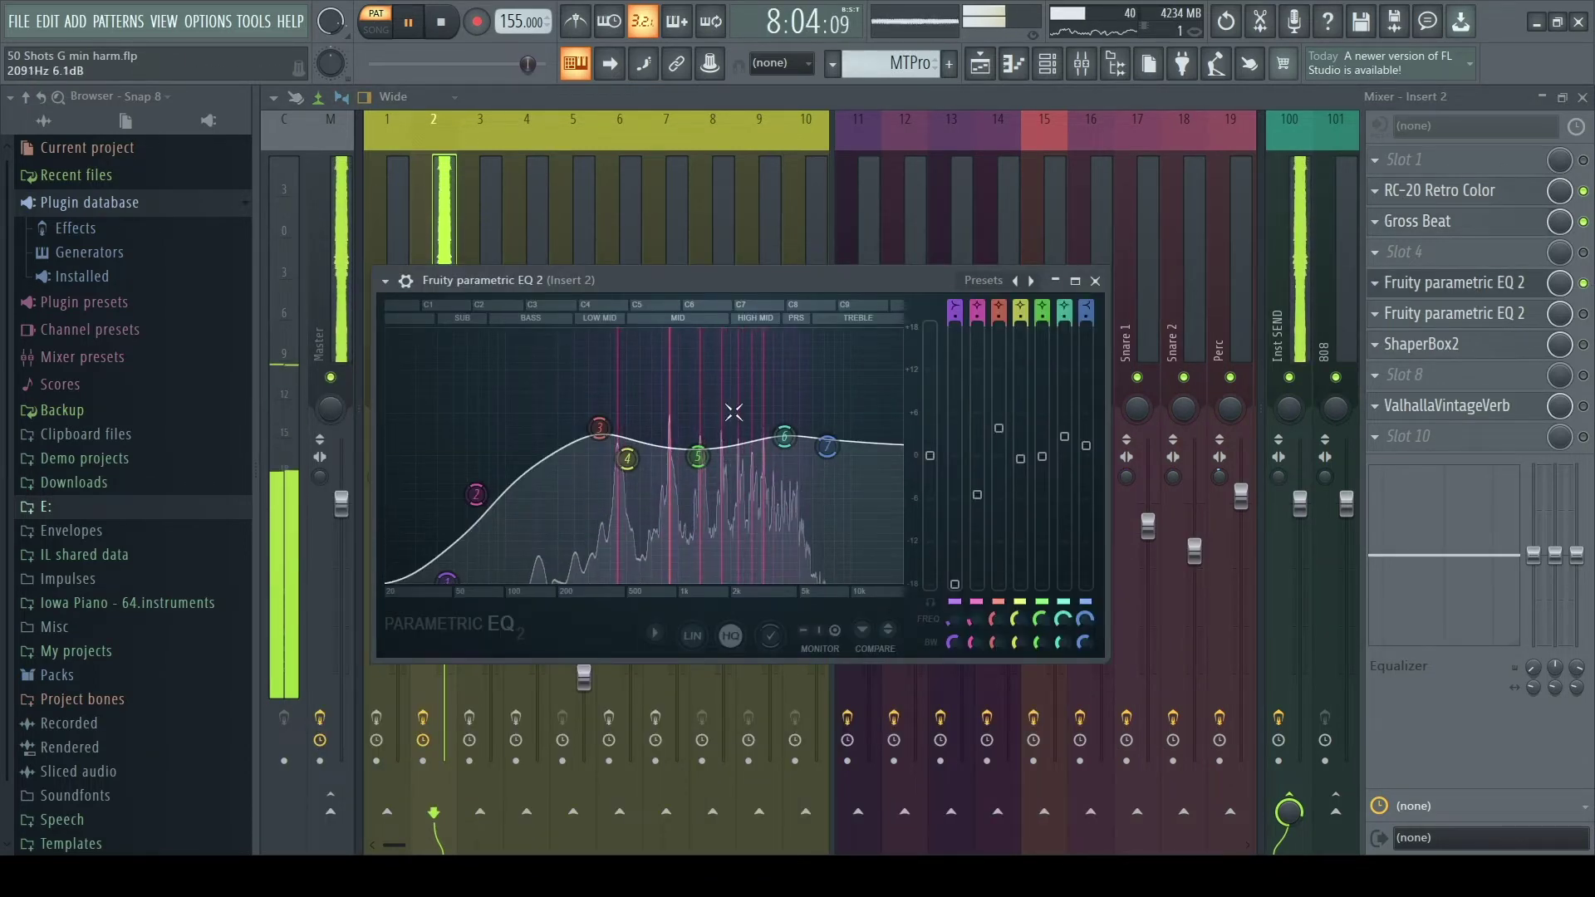
left_click(1095, 281)
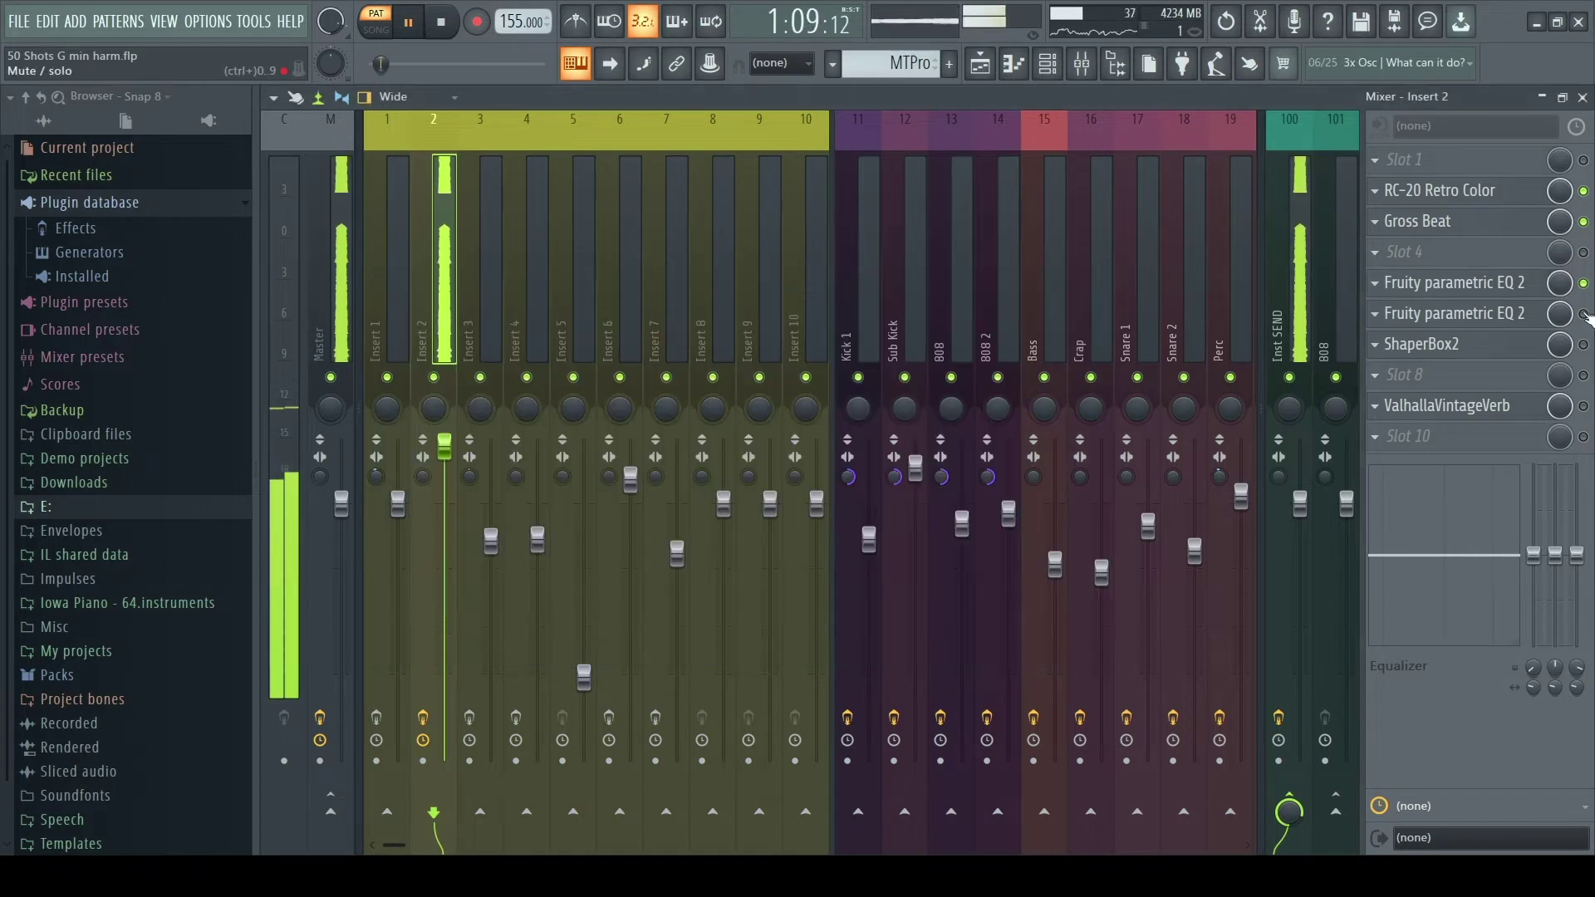
left_click(1498, 320)
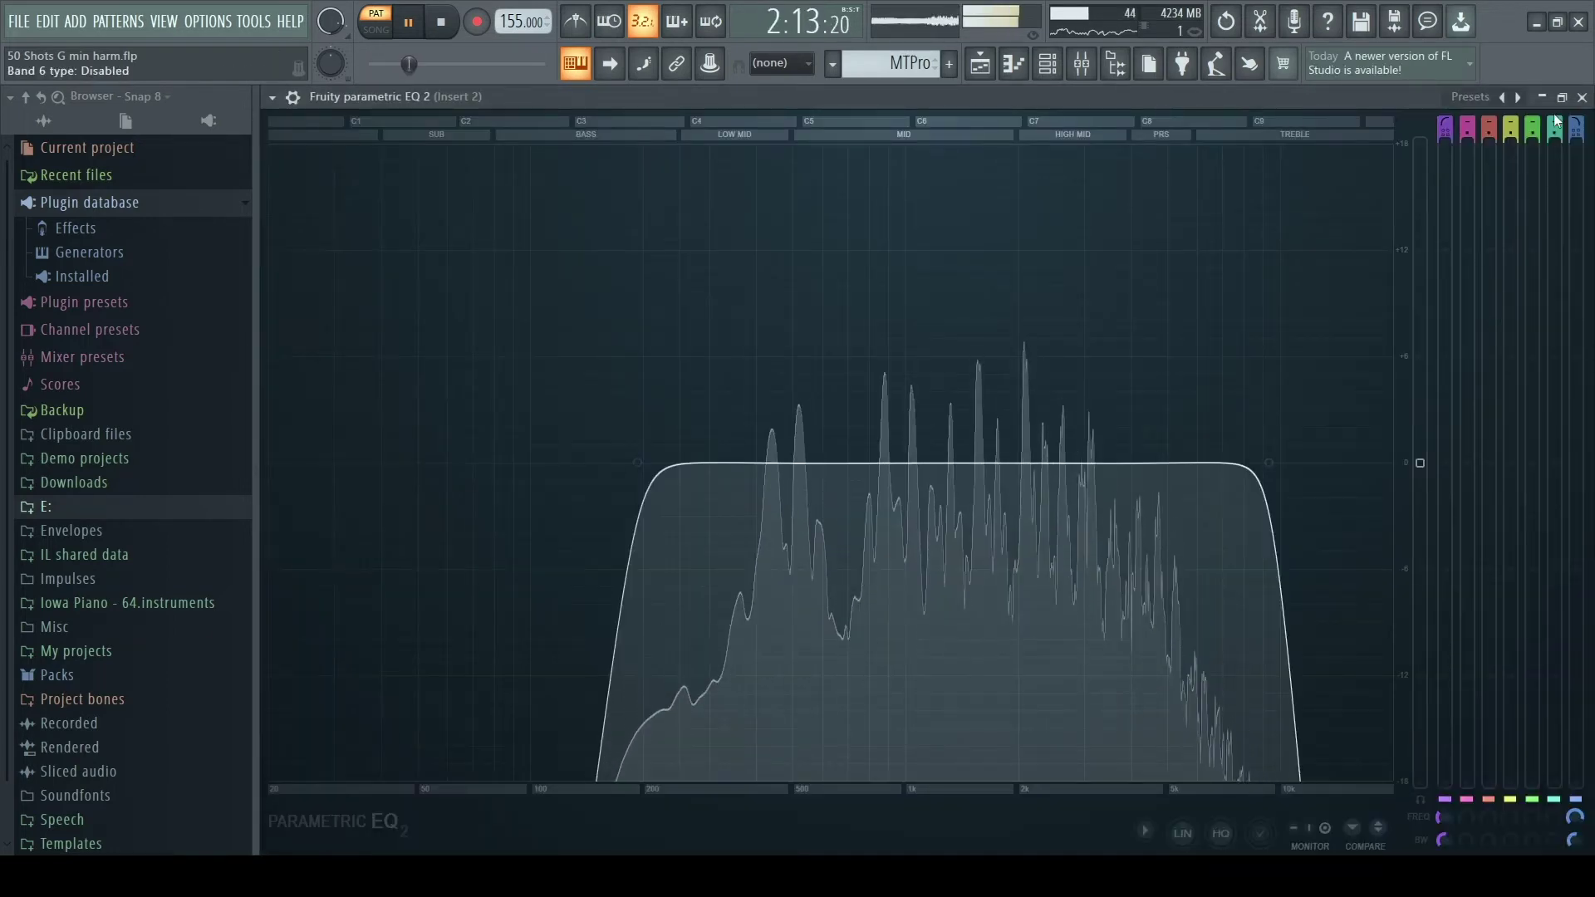
left_click(1583, 97)
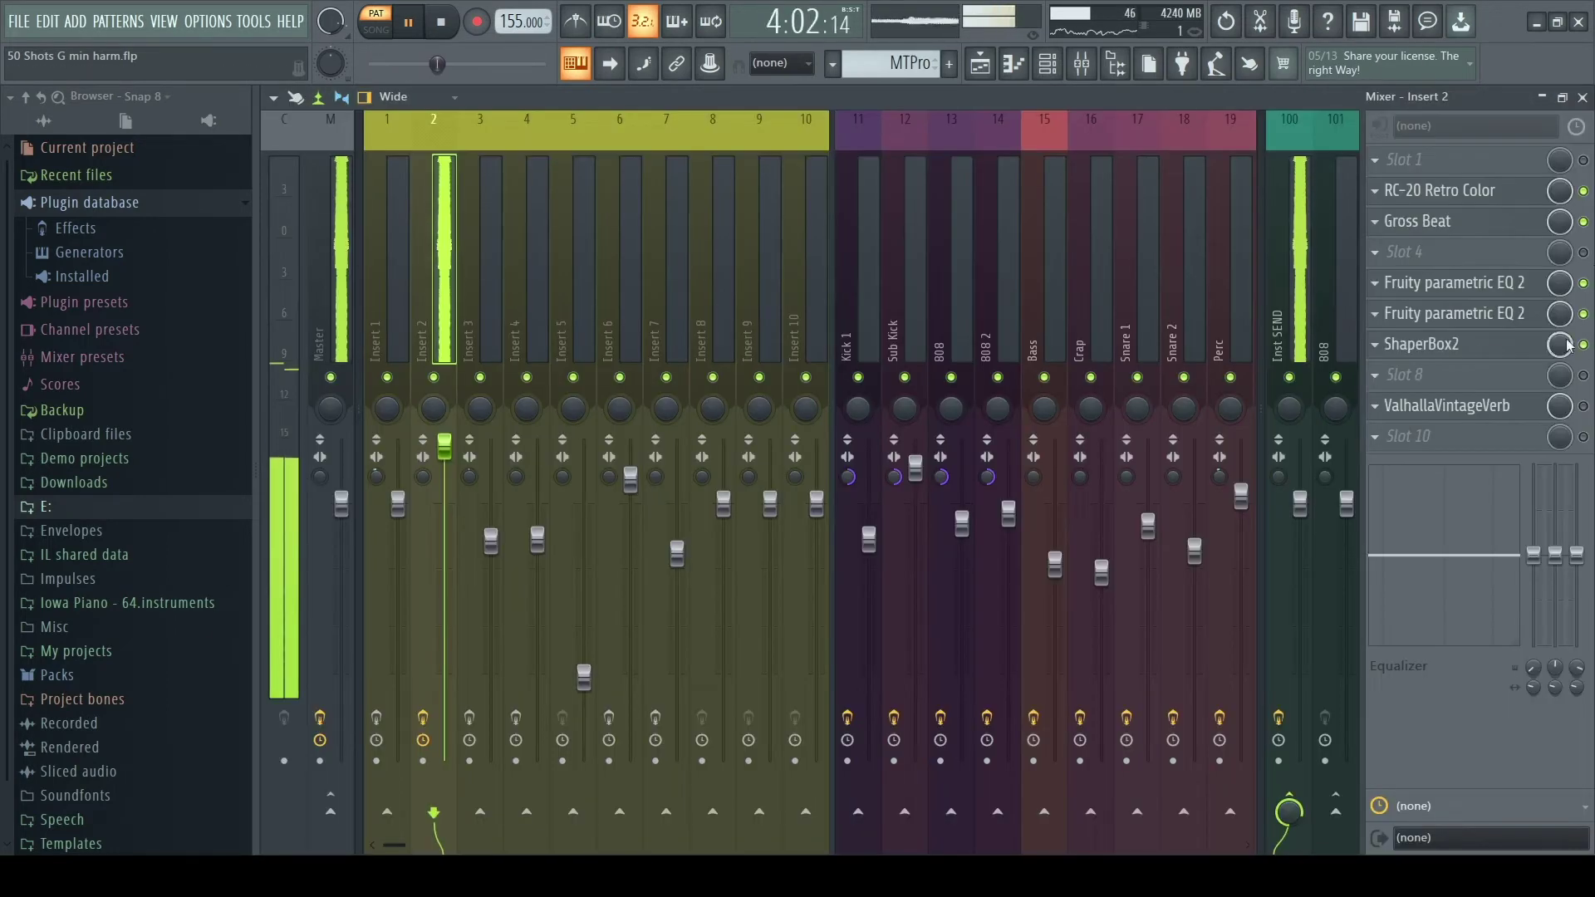
Step: Enable ShaperBox2 and ValhallaVintageVerb on Insert 2, comparing ShaperBox2's Low, Mid and High width bands and reviewing the reverb settings
left_click(1464, 355)
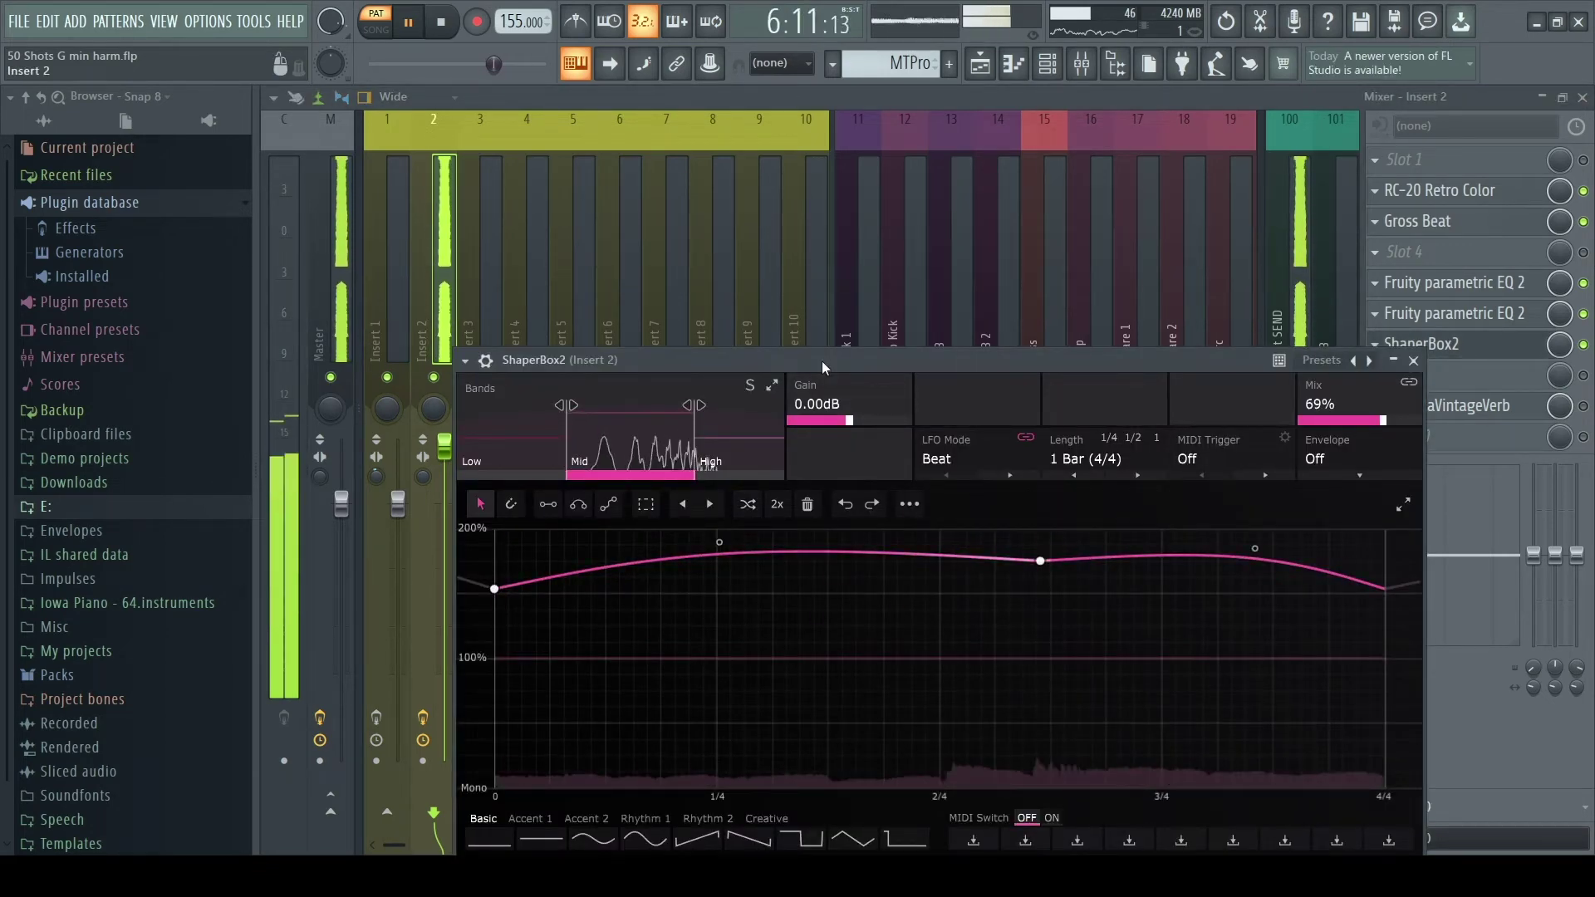
left_click_drag(821, 361, 847, 266)
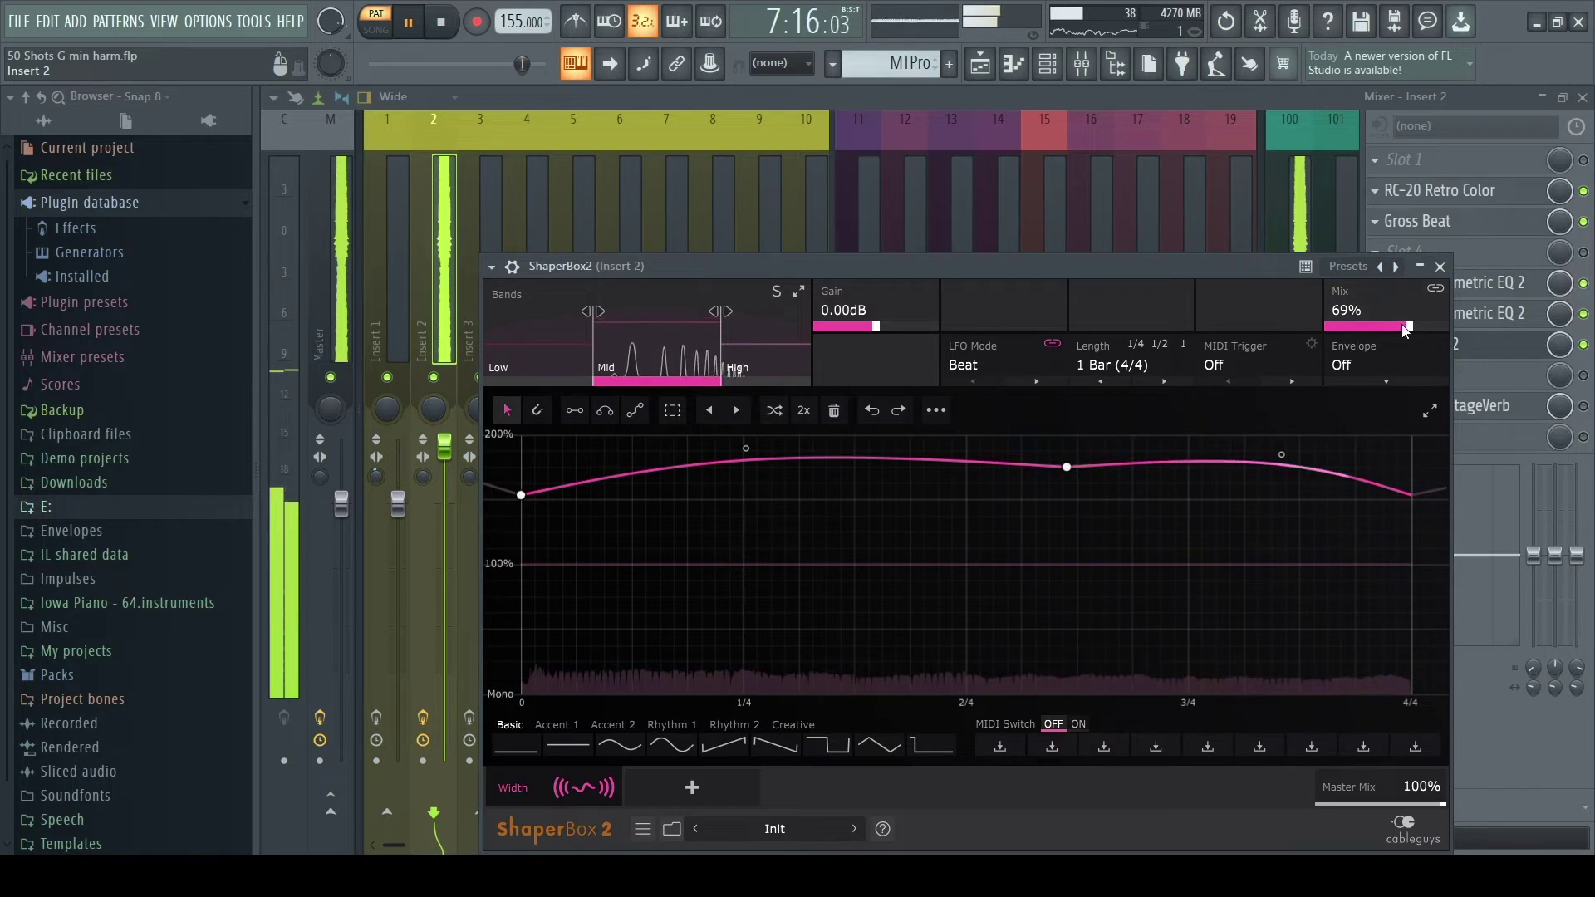
left_click(745, 381)
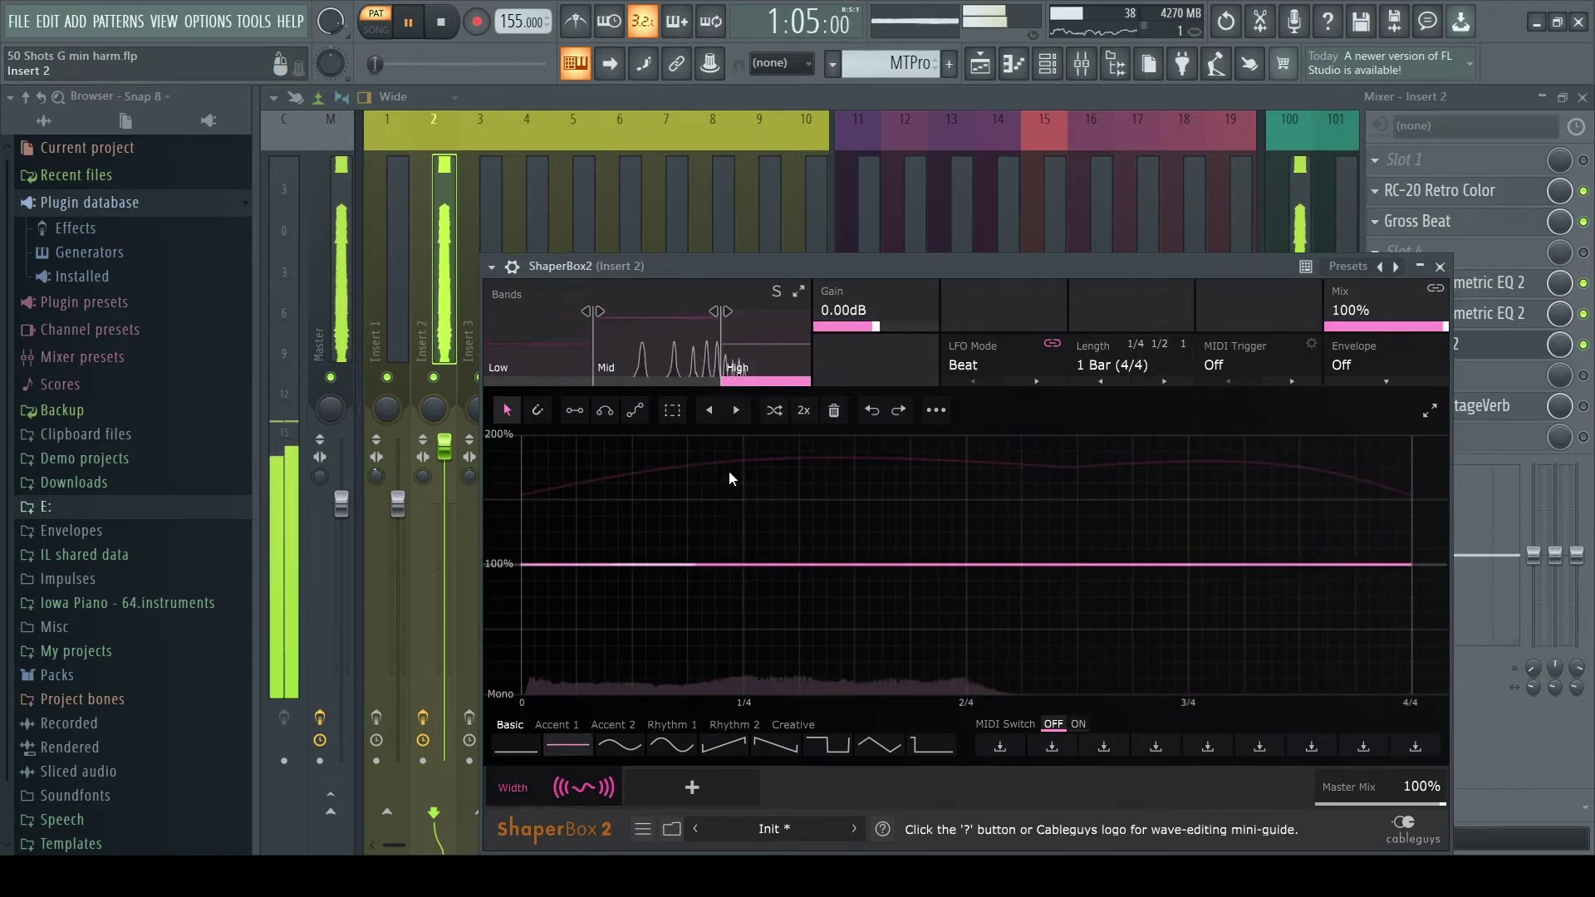
left_click(683, 382)
left_click(553, 376)
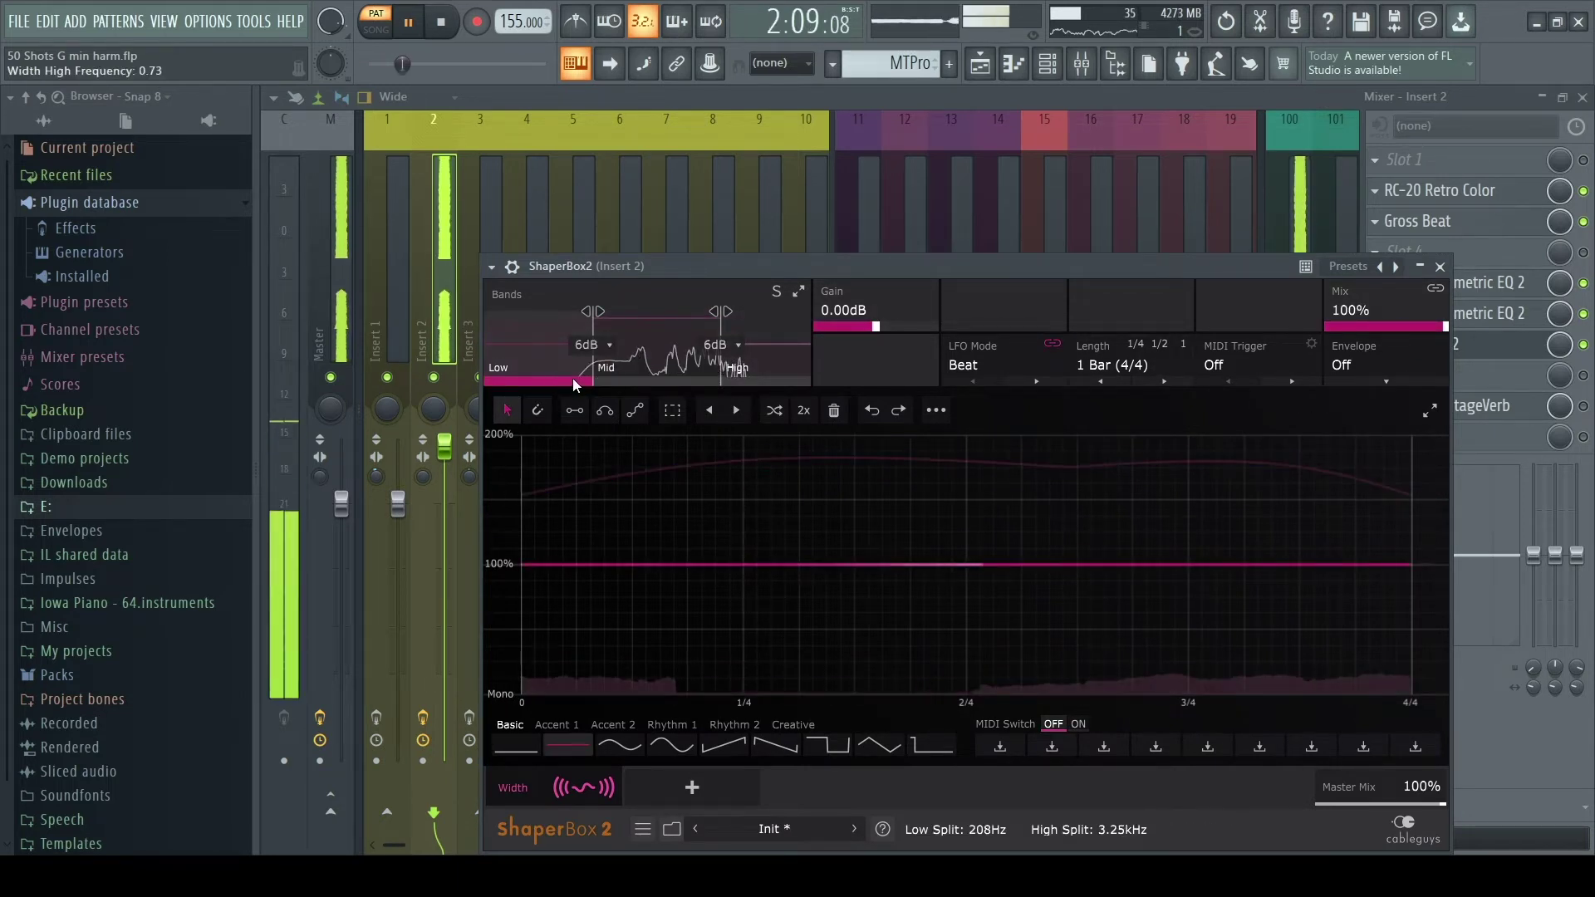
left_click(635, 382)
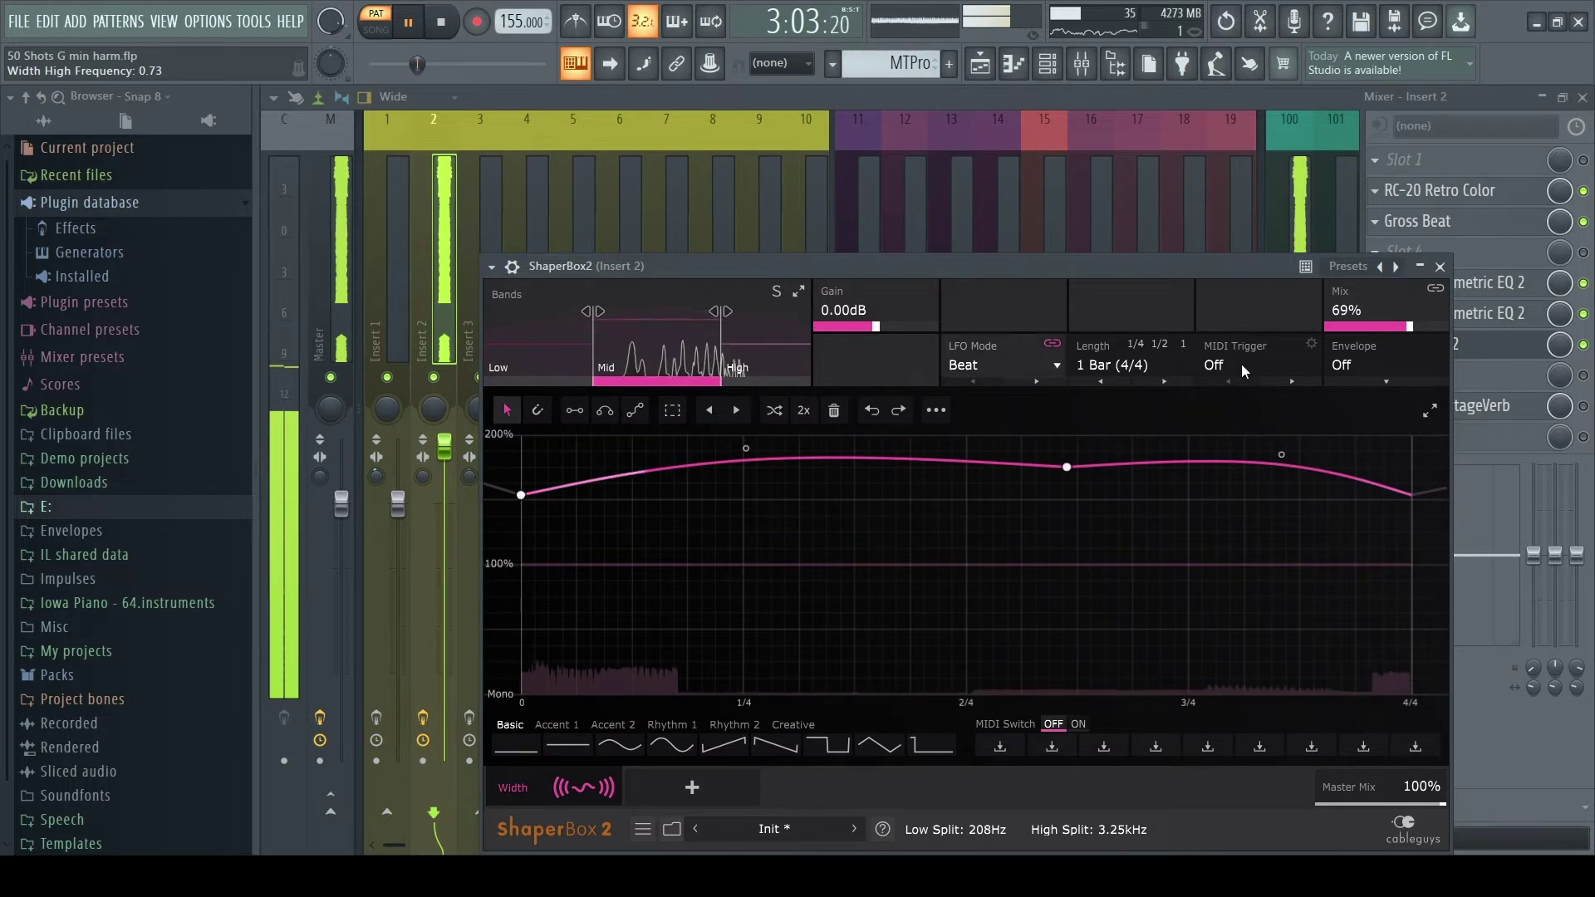
left_click(1440, 266)
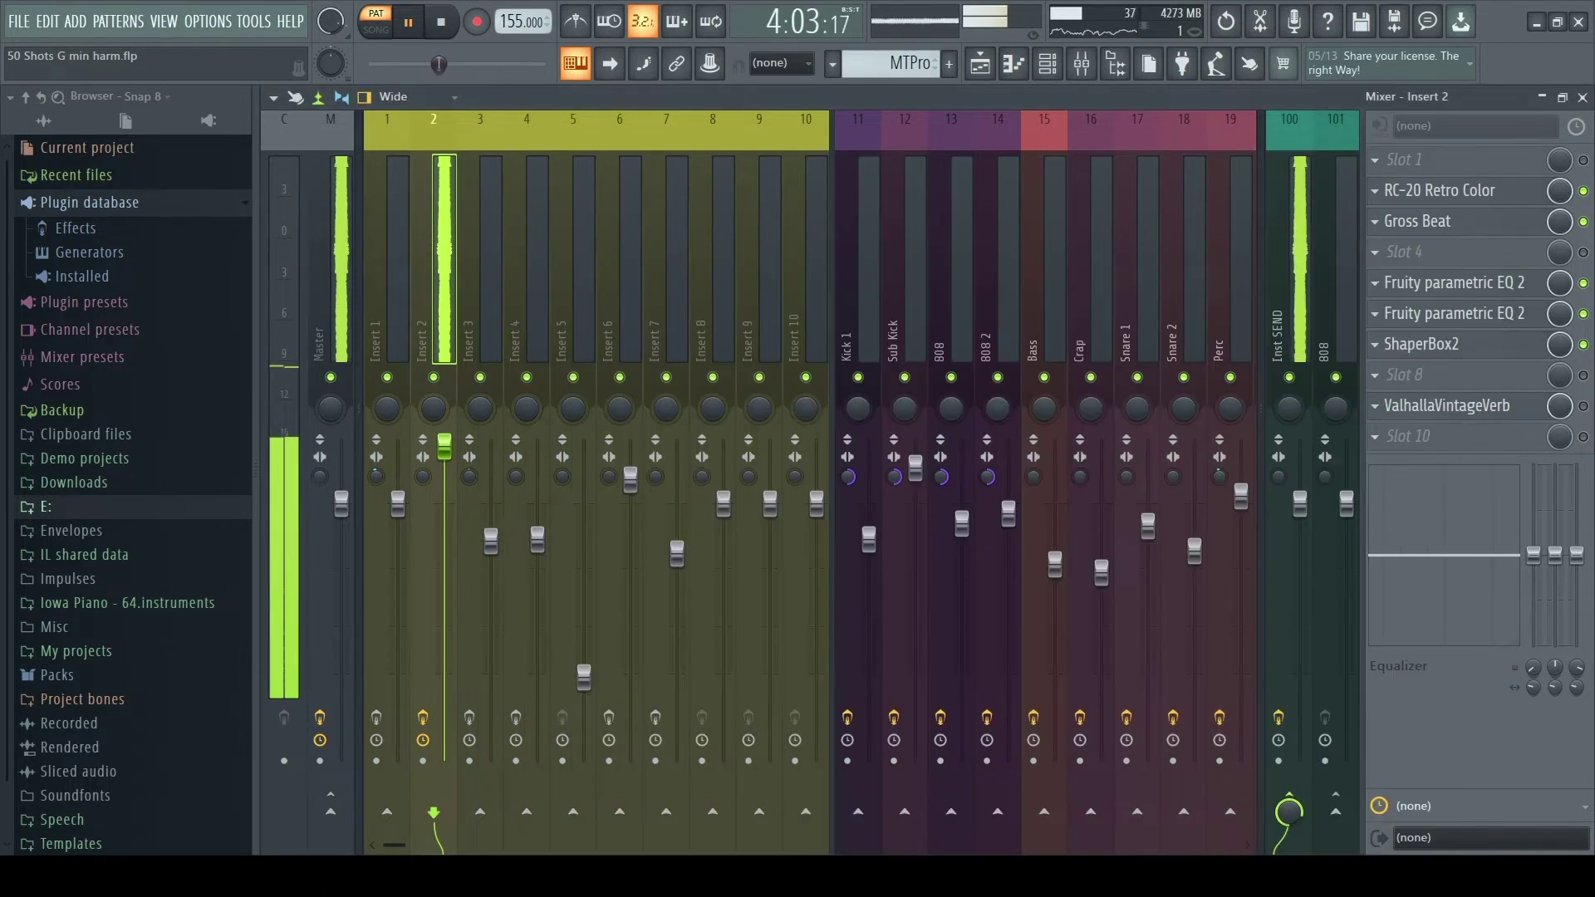
left_click(1460, 412)
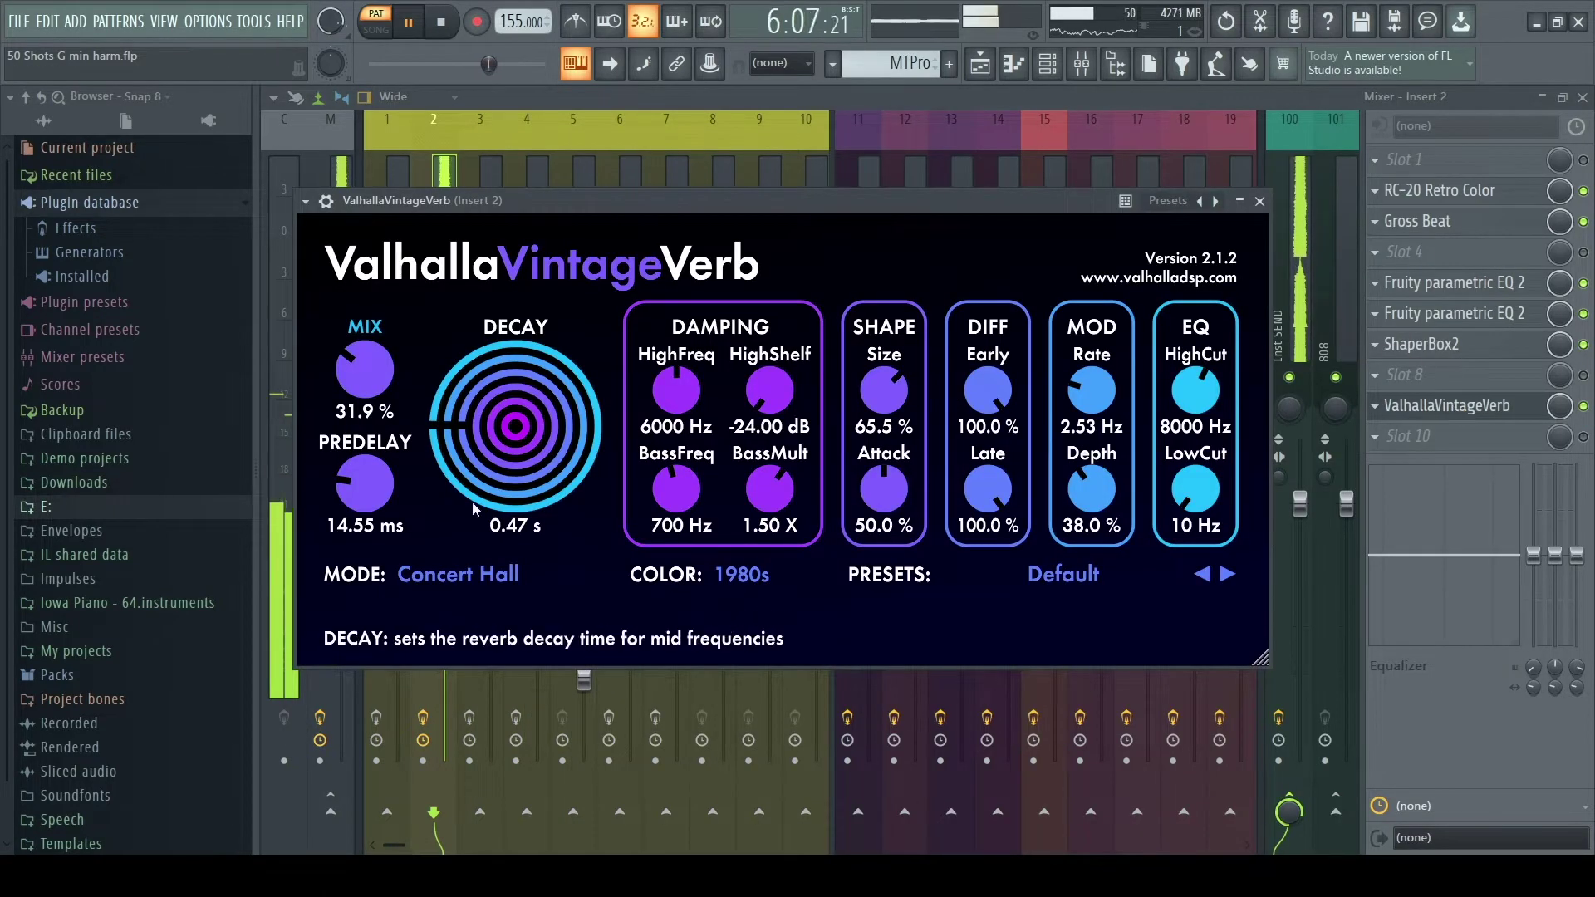
left_click(1260, 201)
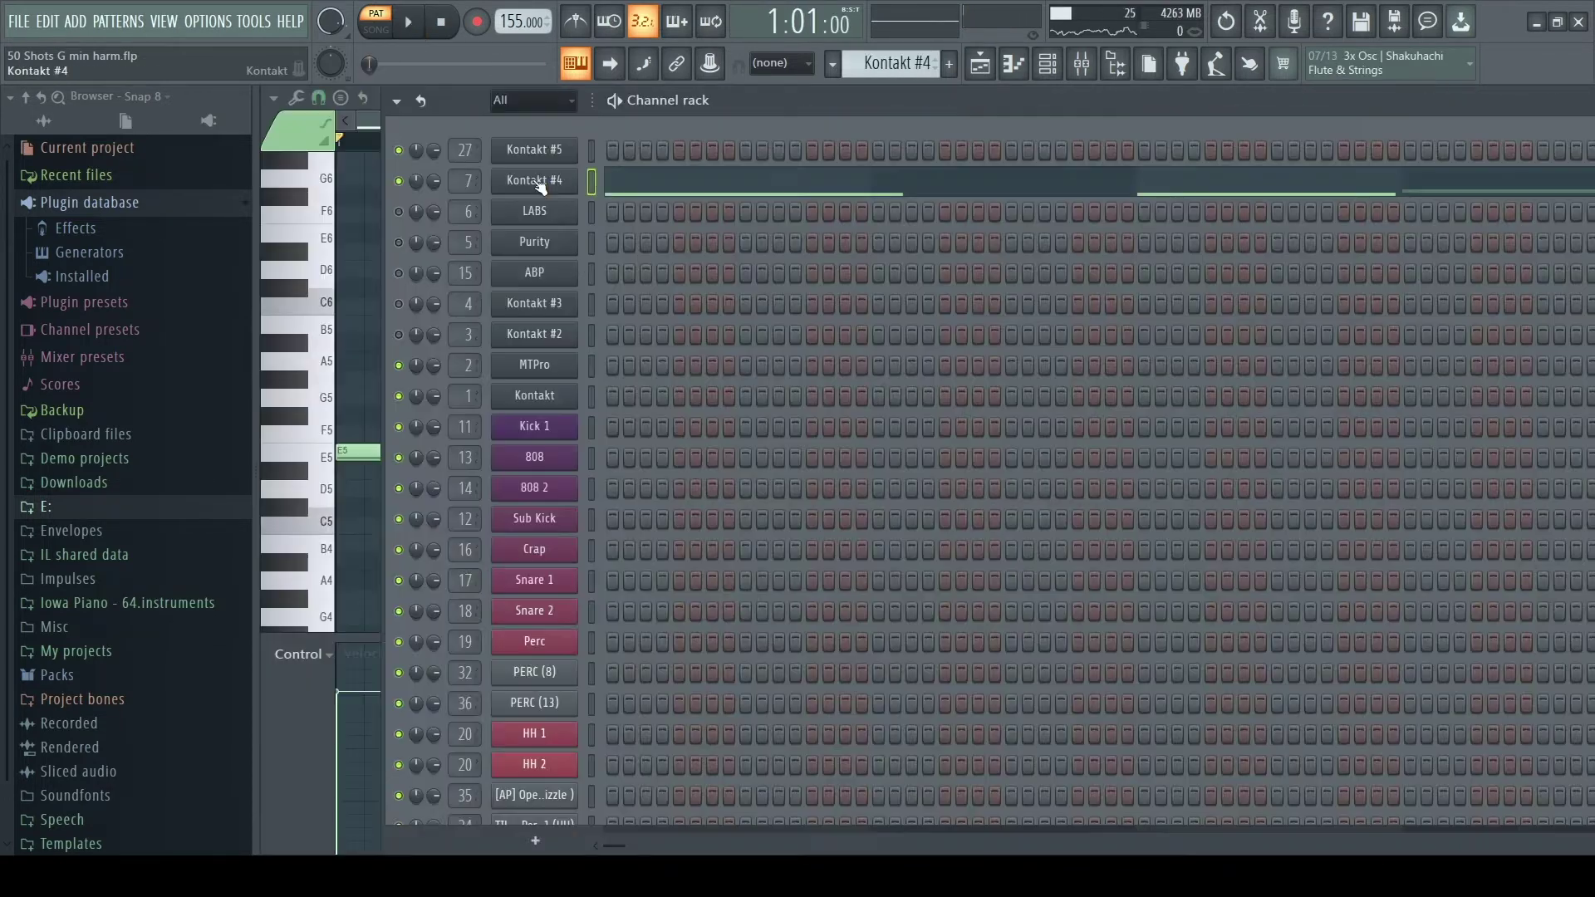
Step: Check the Vocalise 2 instrument loaded in Kontakt #4, and play its piano roll pattern while examining the notes from bar 1 to bar 7
left_click(535, 180)
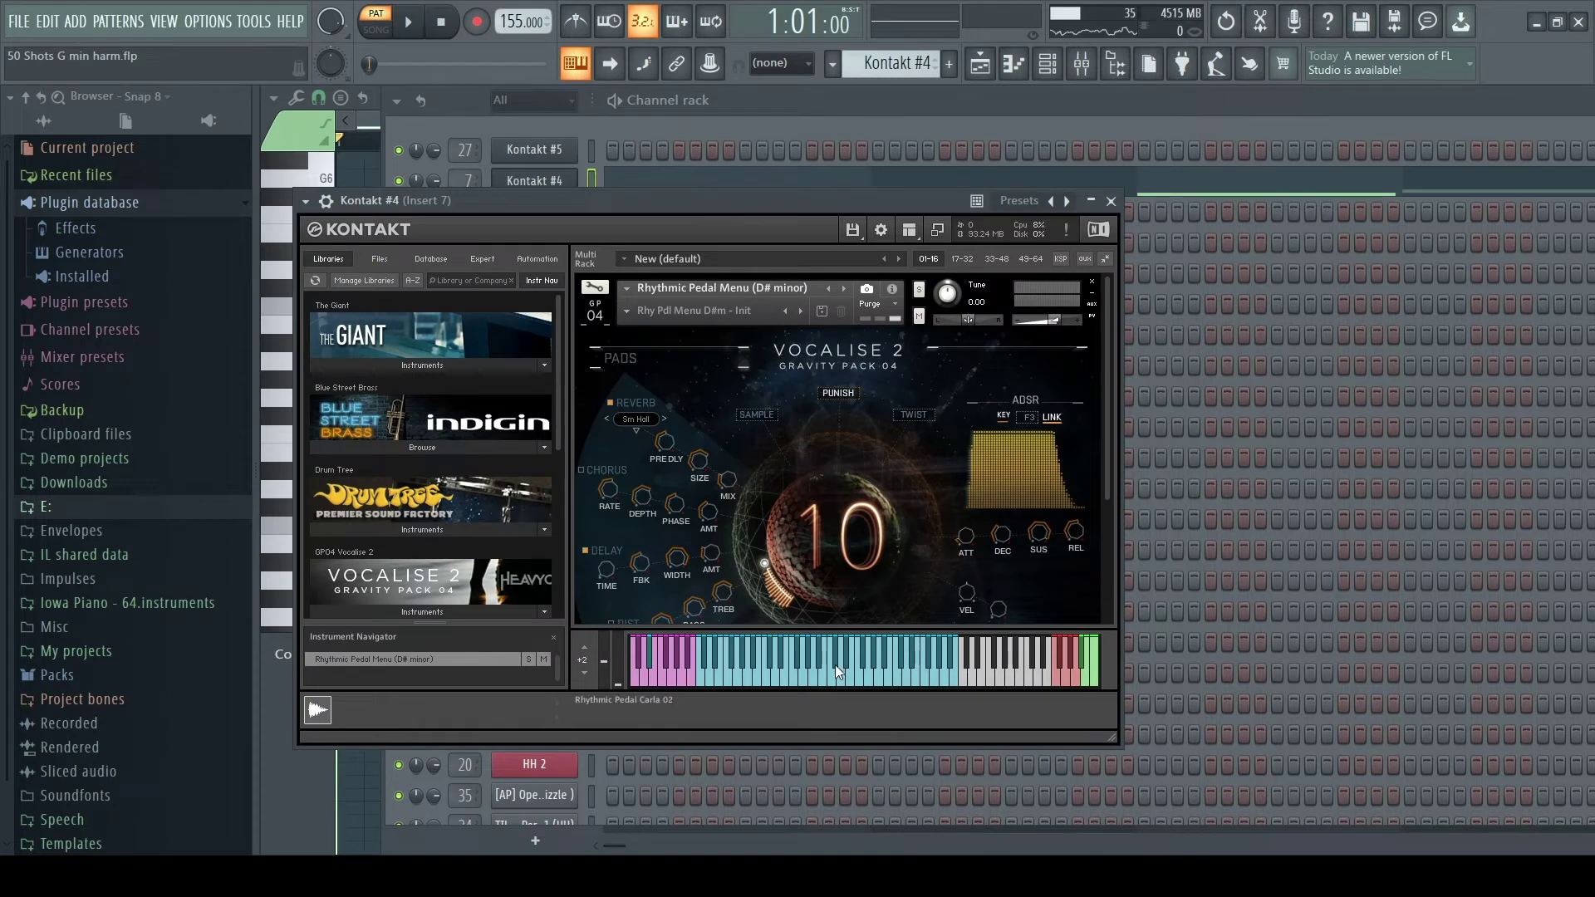
left_click(1111, 202)
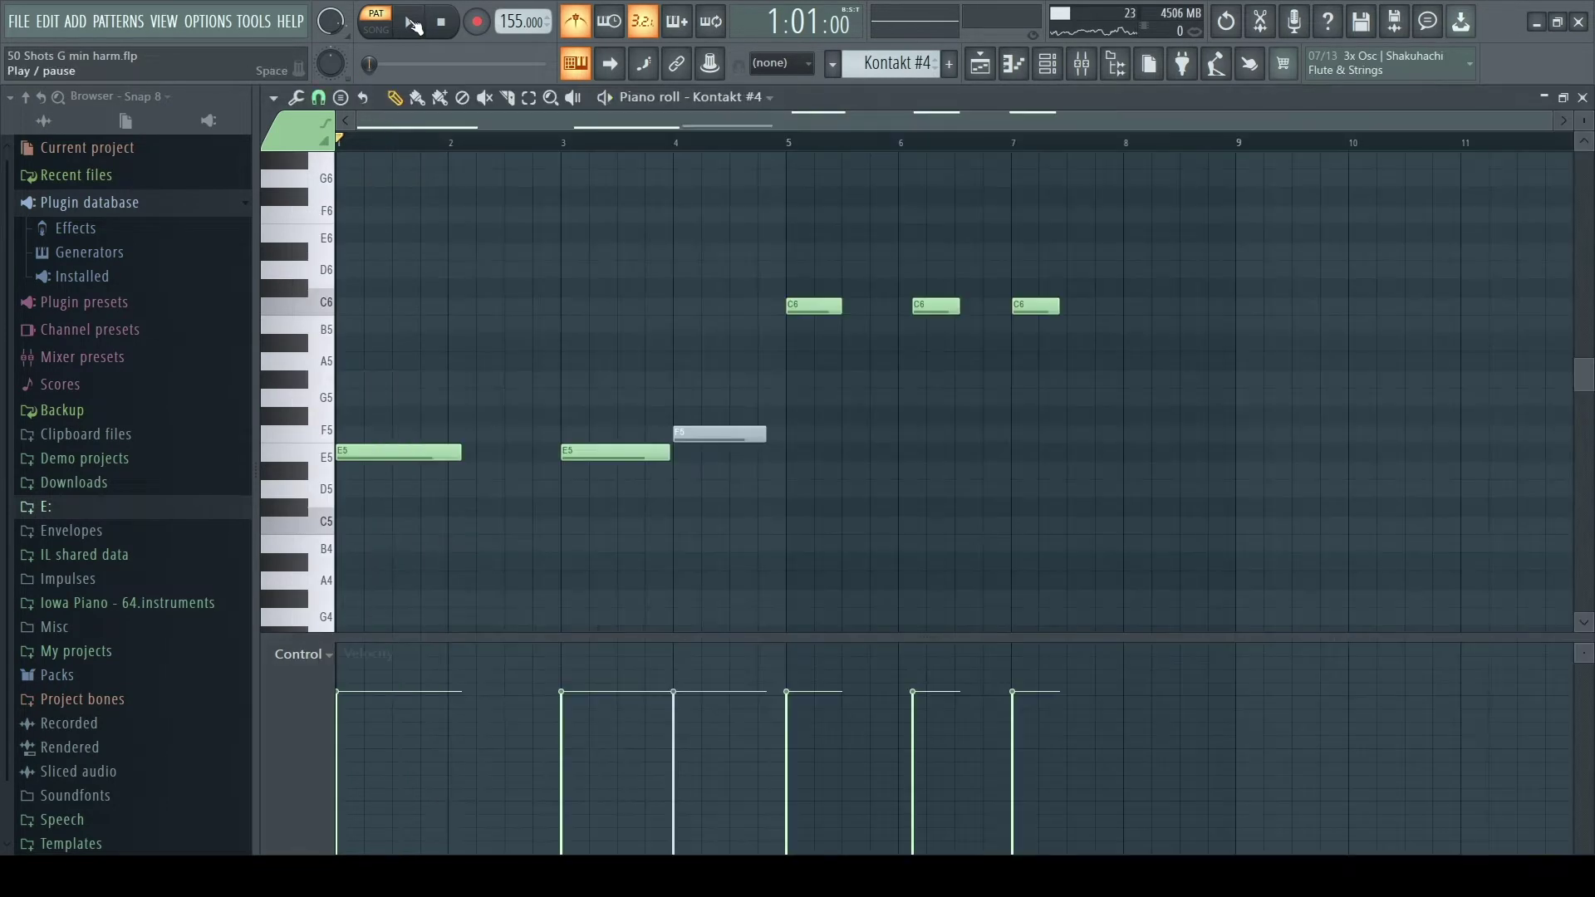
left_click(409, 23)
scroll(494, 336, "up", 3)
scroll(572, 383, "down", 2)
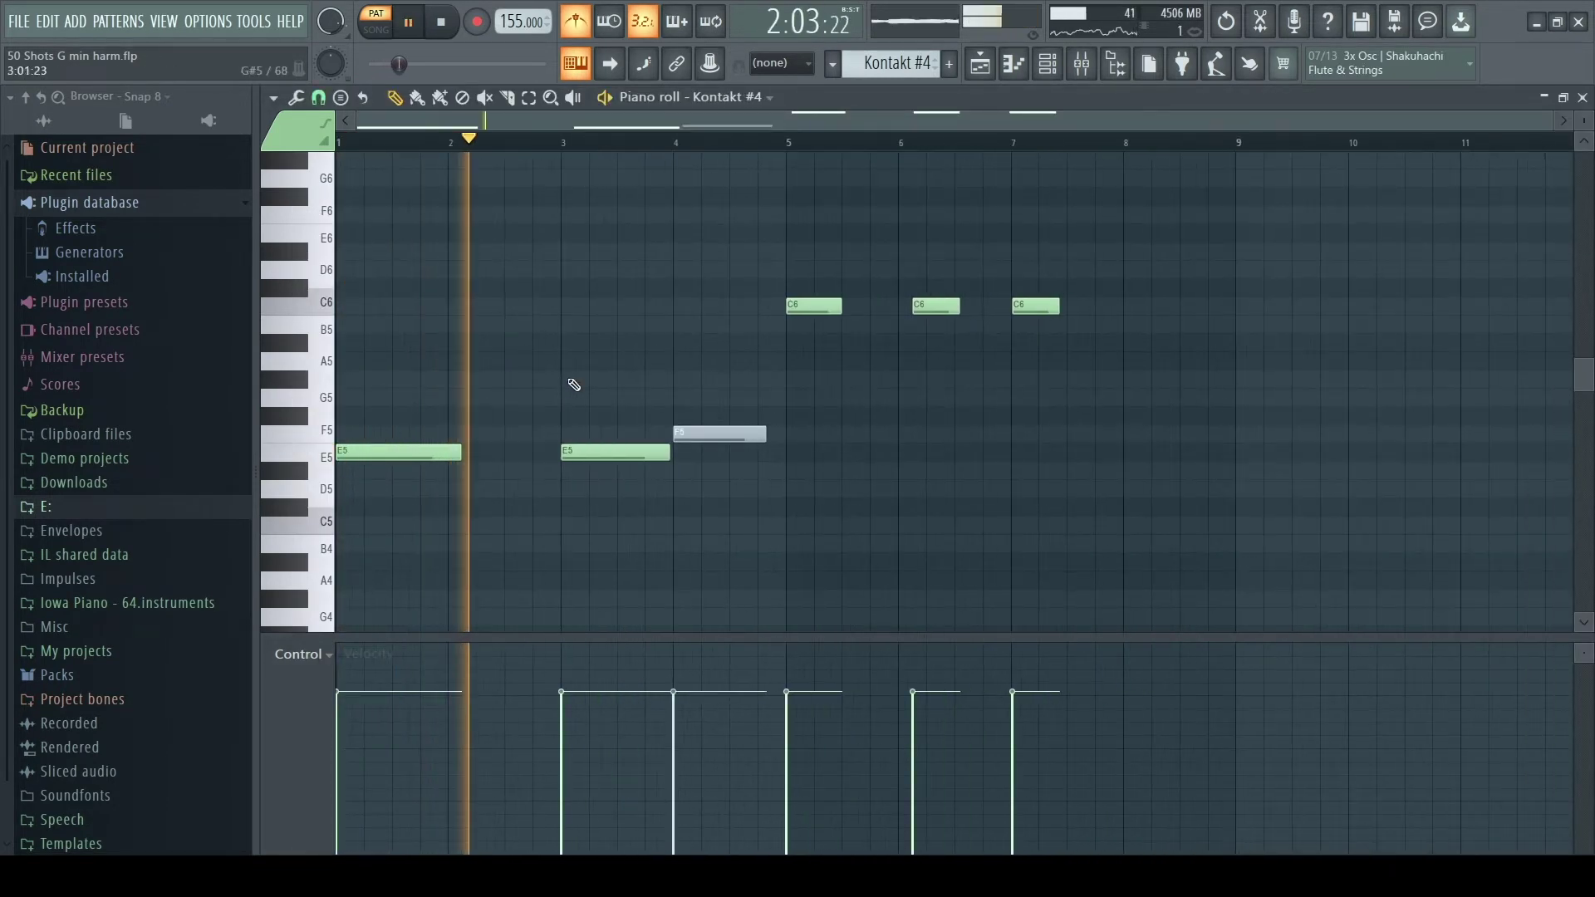
scroll(532, 391, "up", 5)
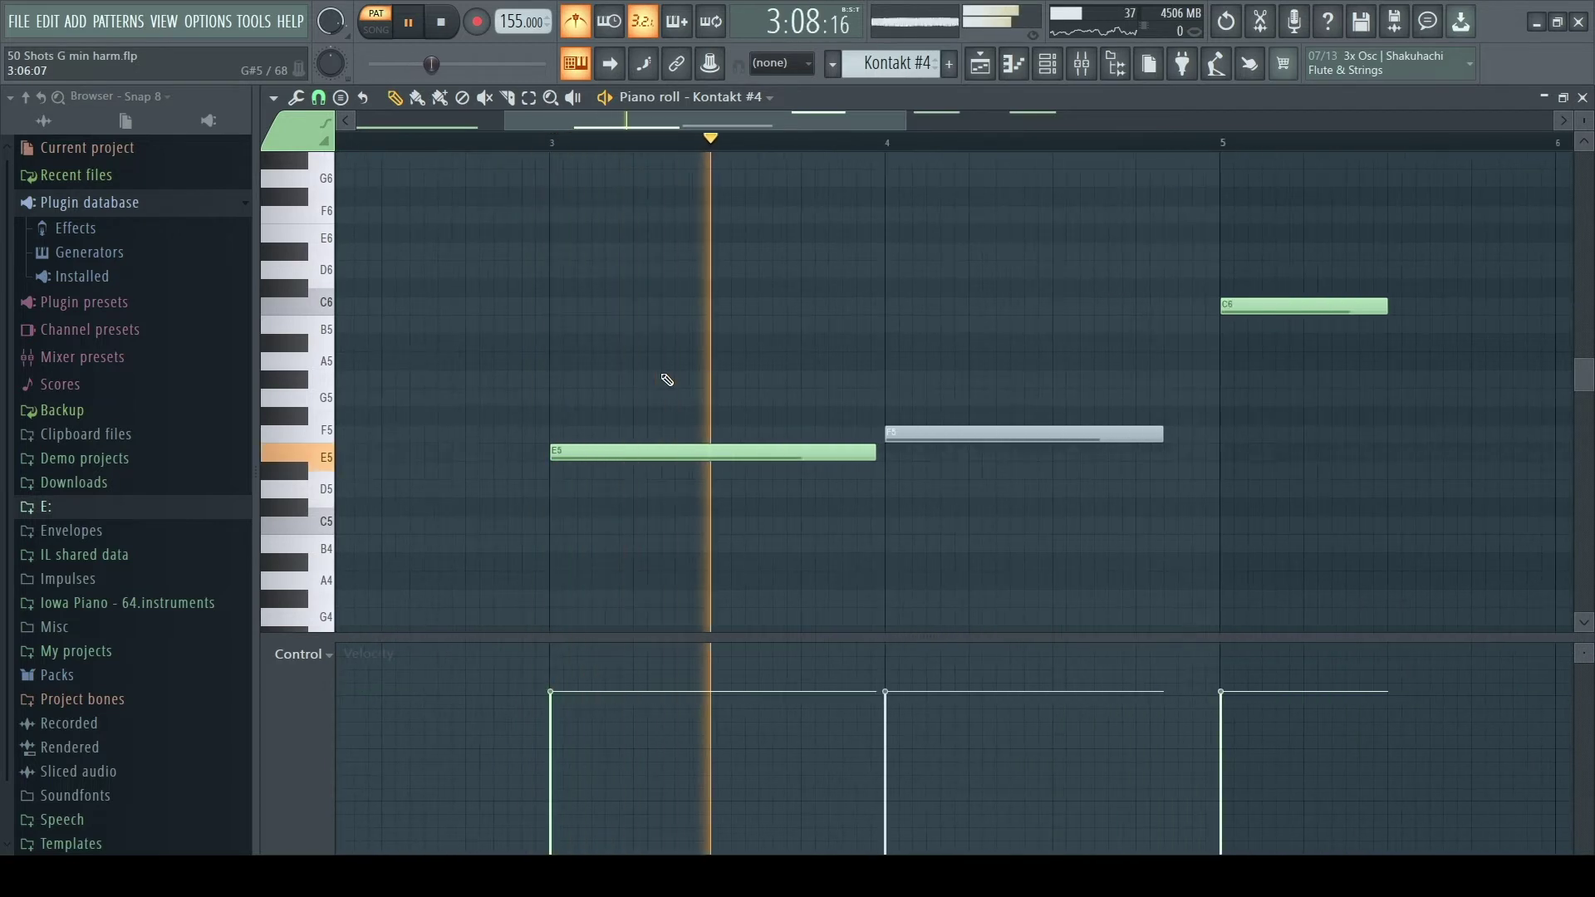
scroll(662, 377, "down", 4)
scroll(850, 327, "up", 5)
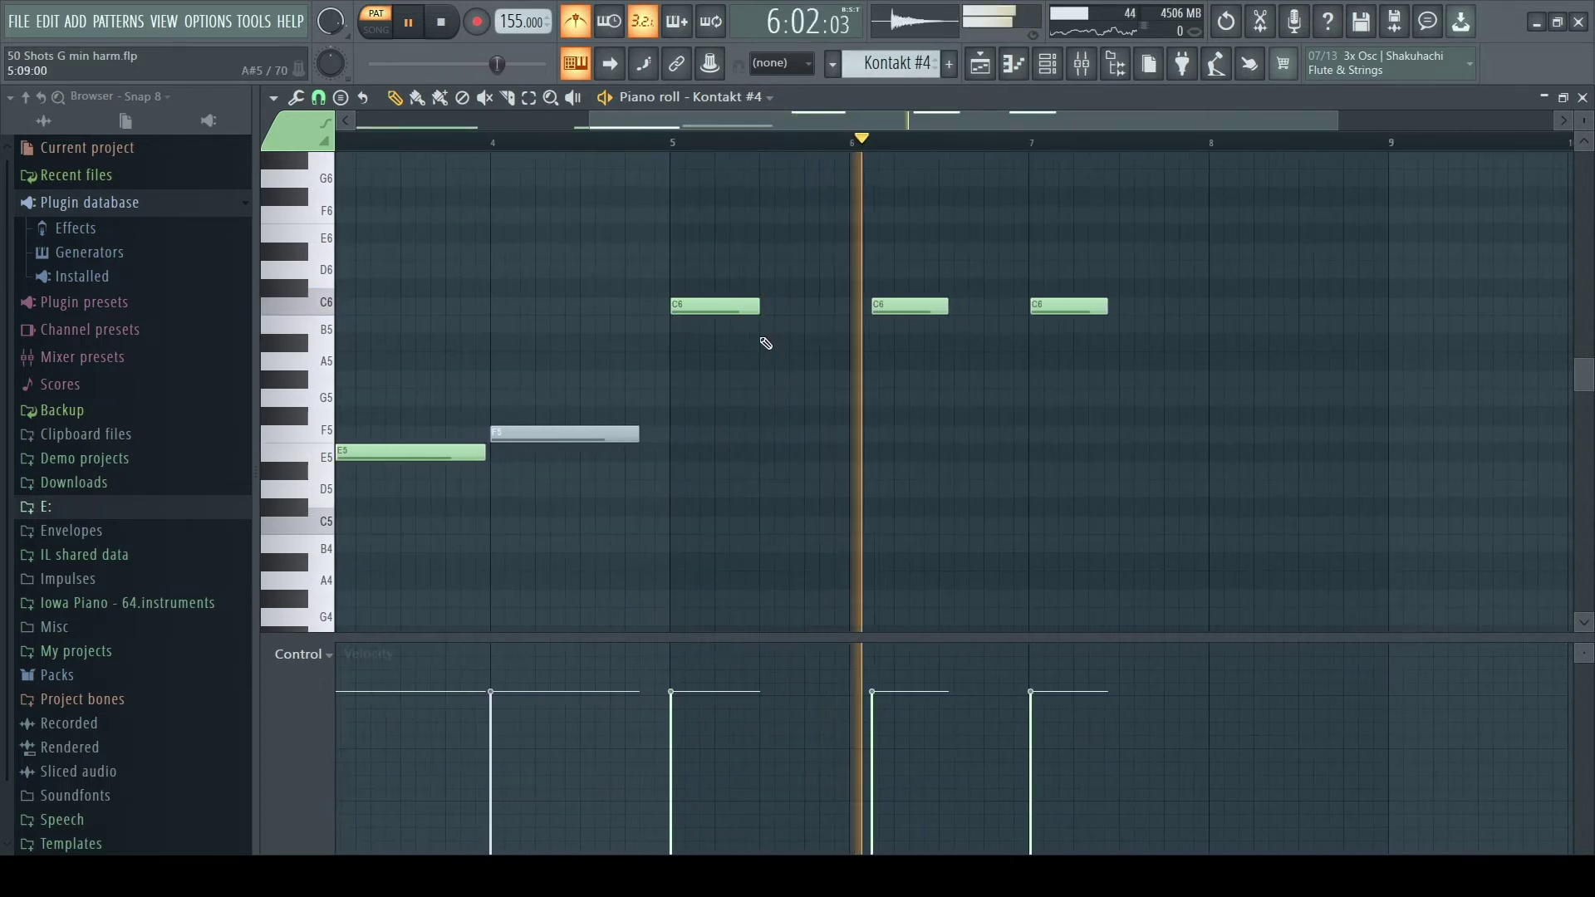
scroll(881, 346, "down", 2)
scroll(881, 347, "down", 1)
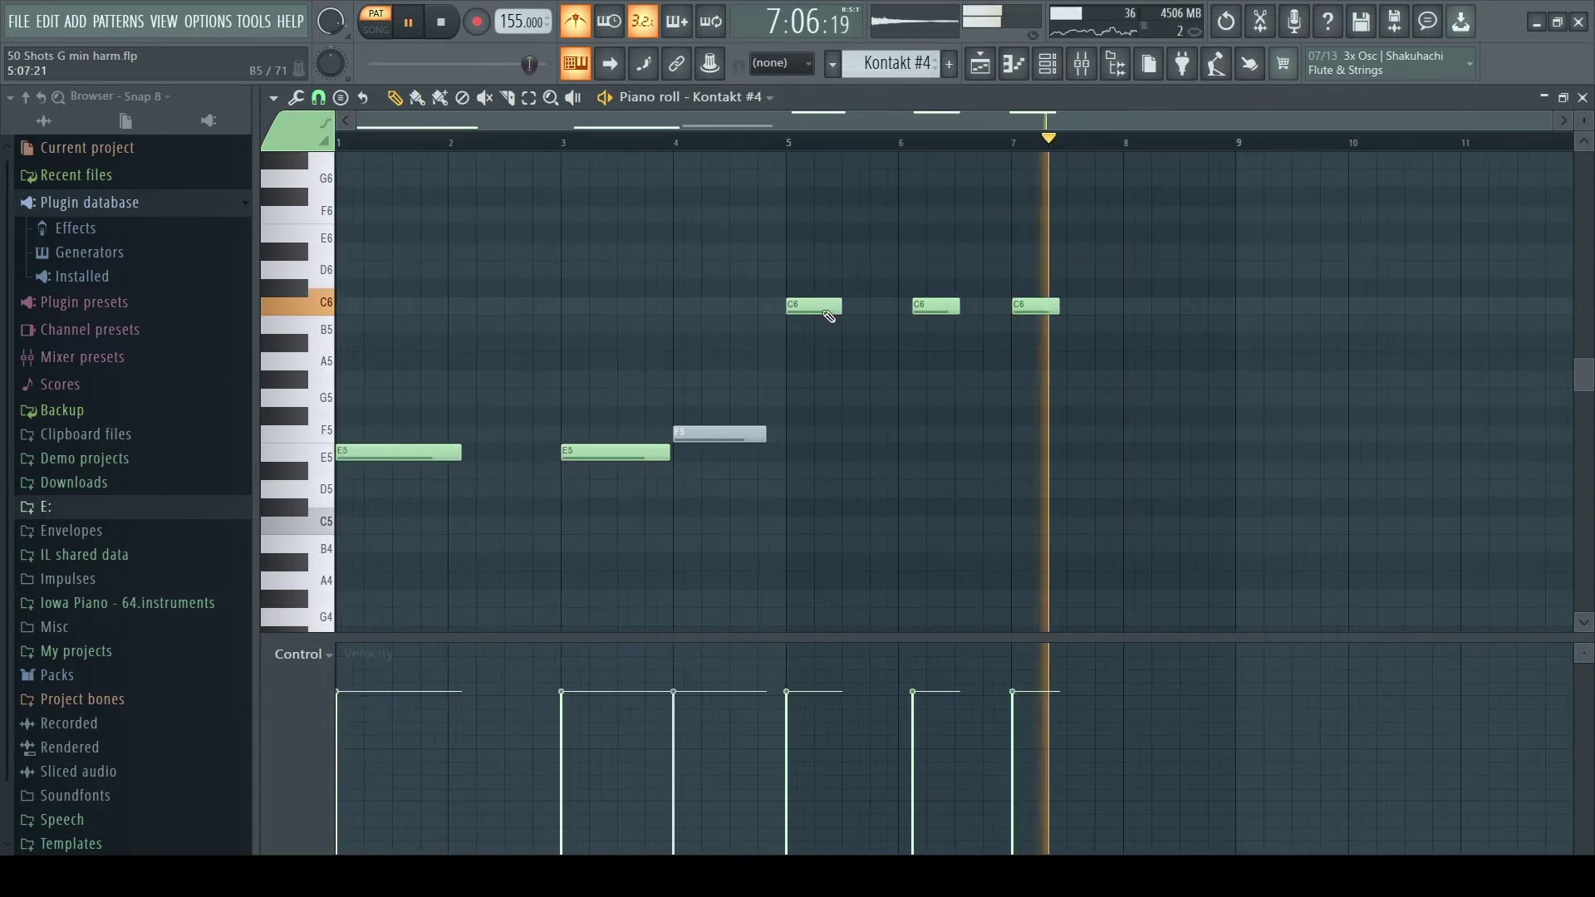
Step: Bypass every effect on mixer Insert 7 except HalfTime, restart playback and inspect the HalfTime loop and mode settings
left_click(1094, 58)
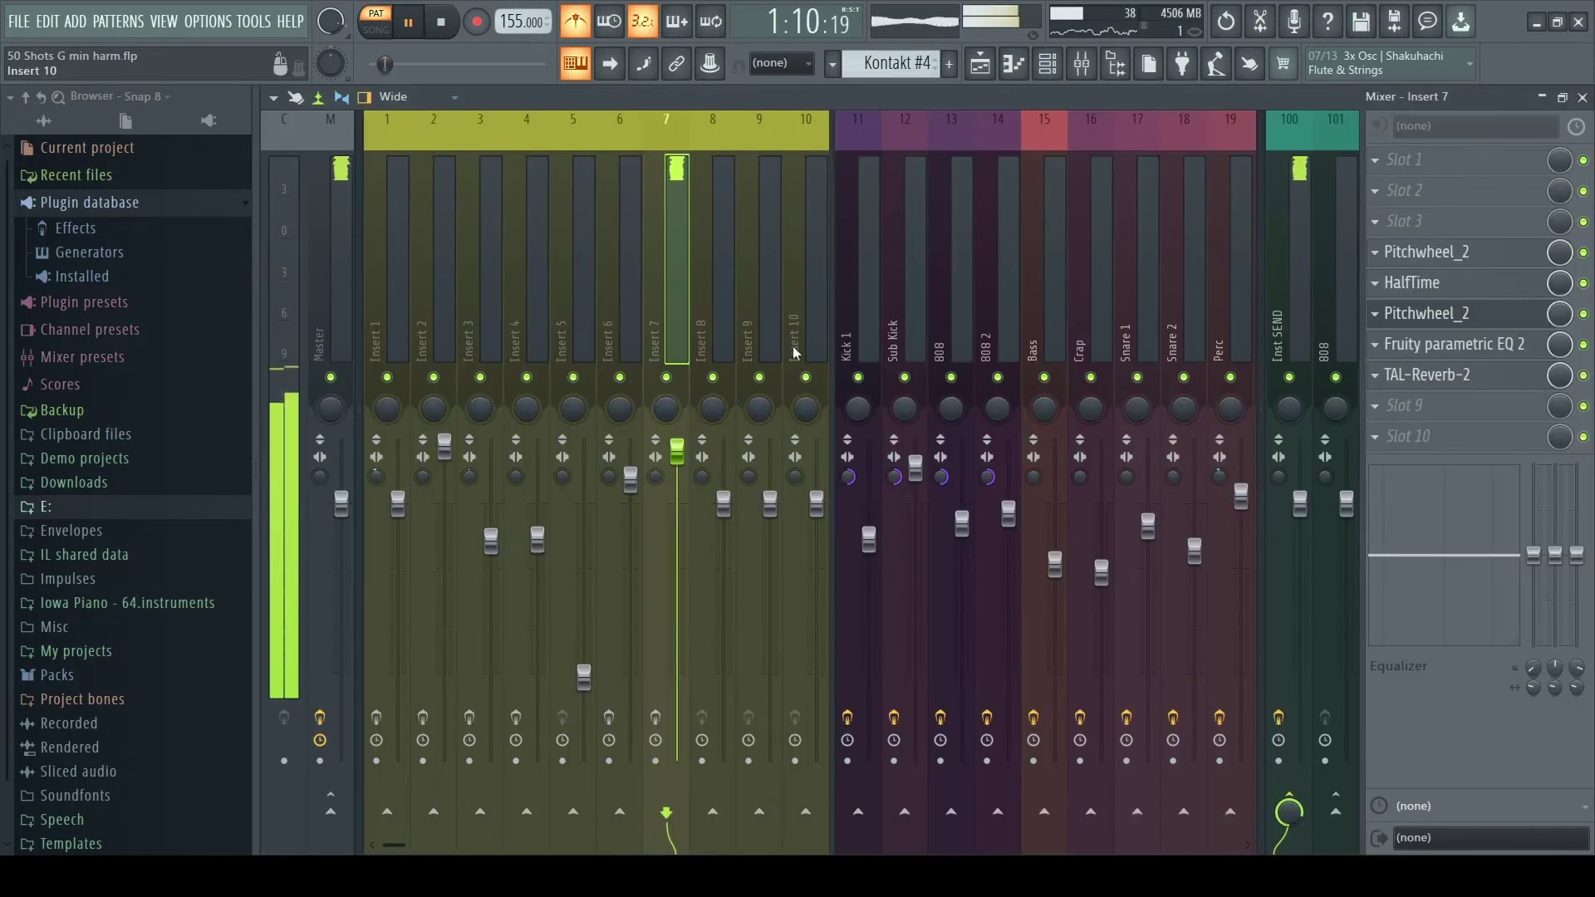
left_click(438, 25)
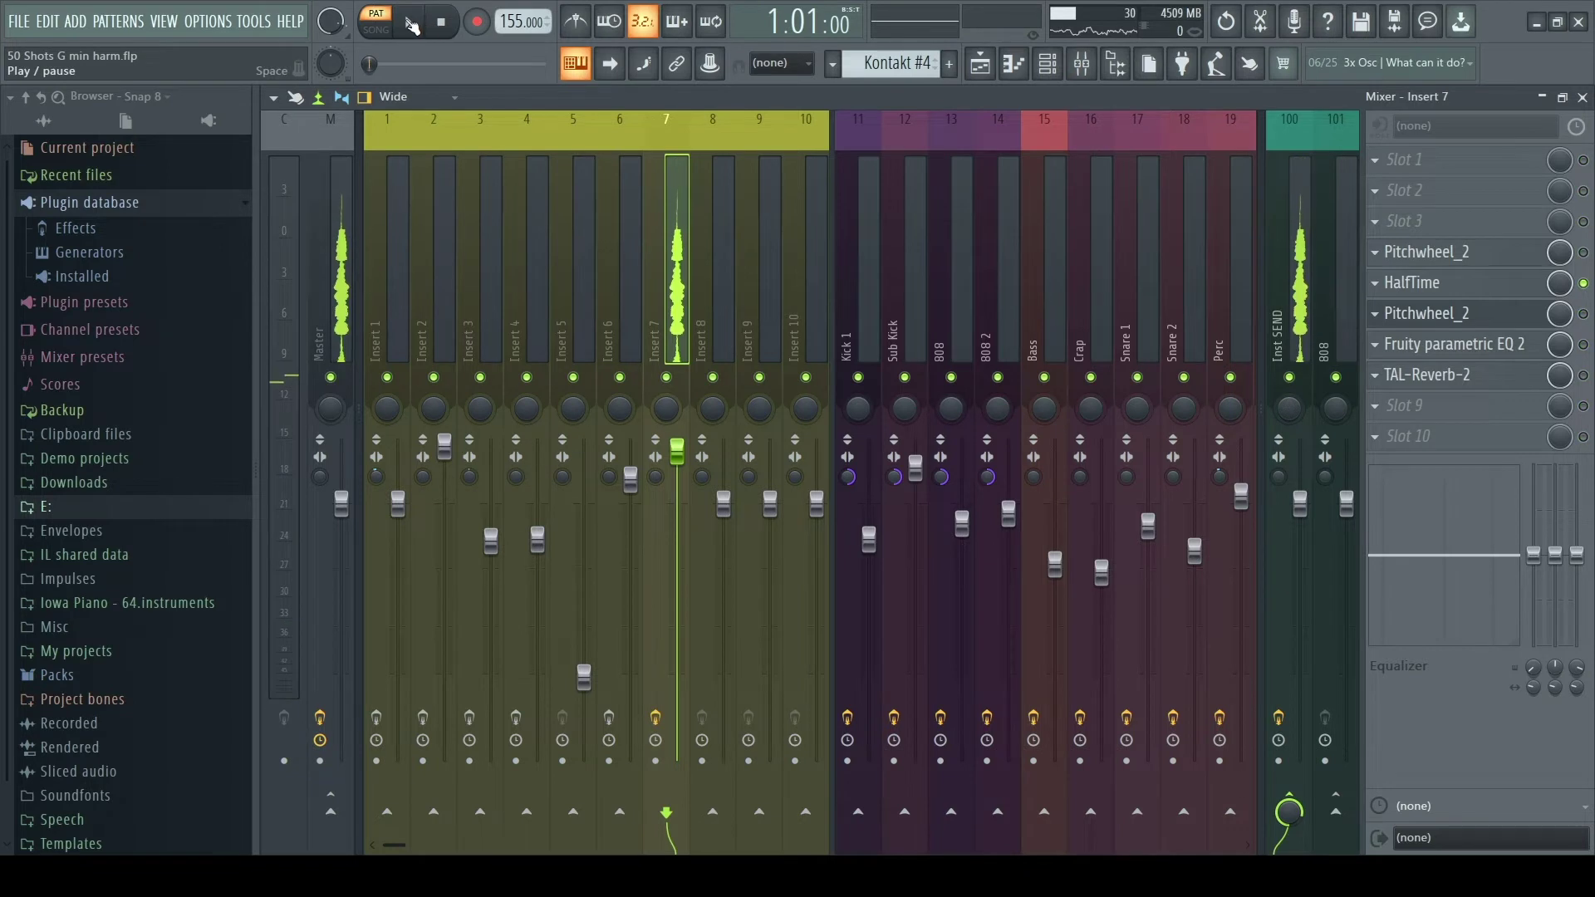
left_click(409, 24)
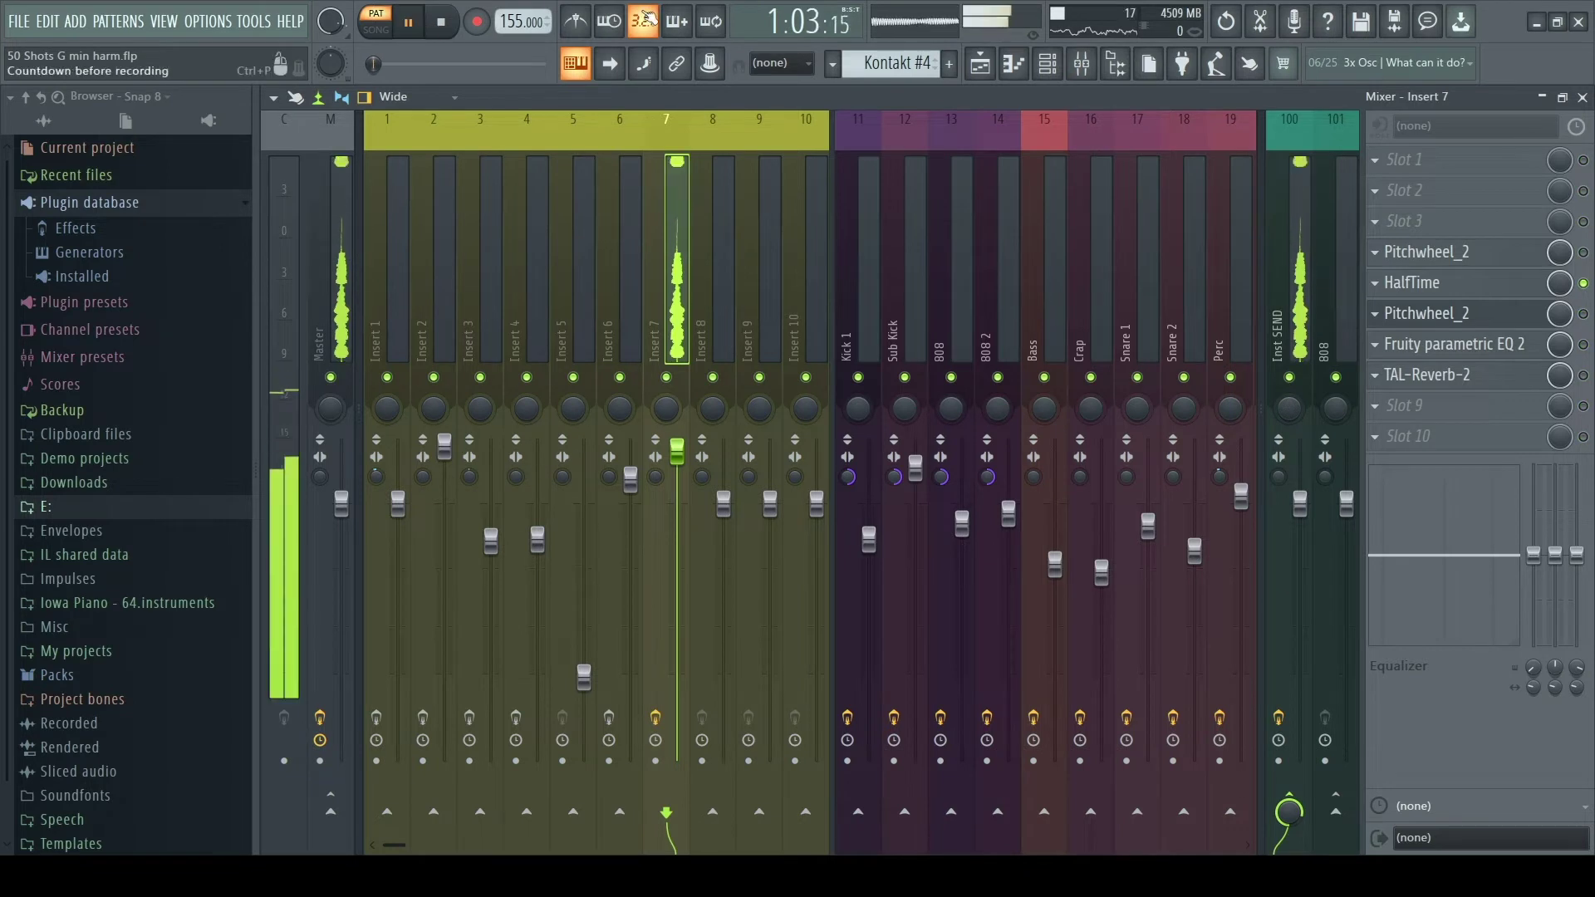
left_click(1452, 287)
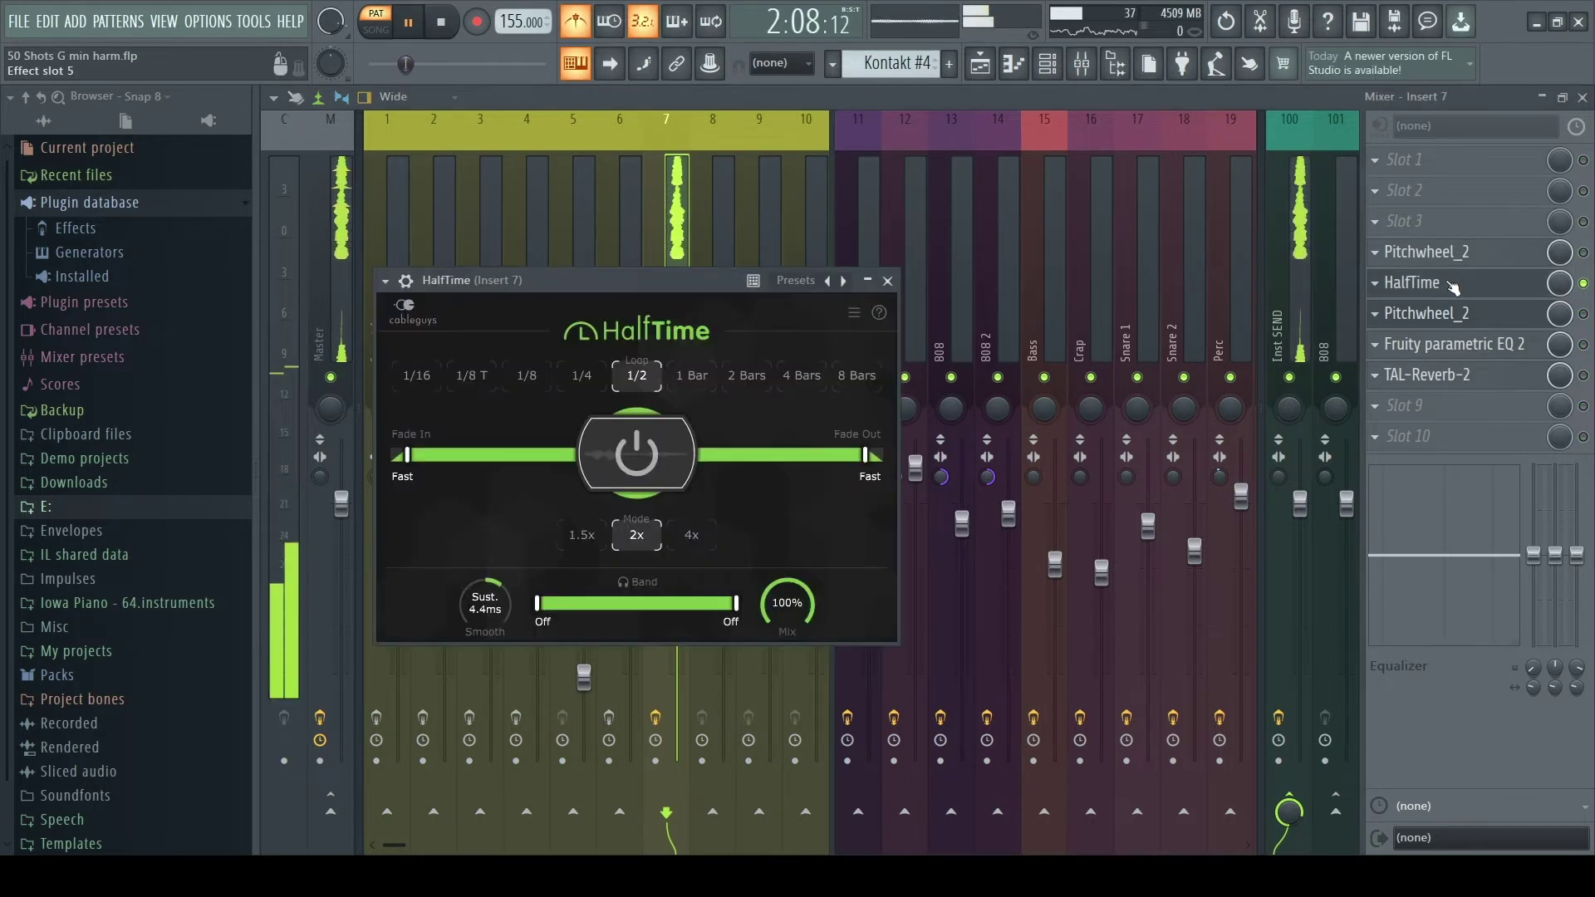
left_click(889, 282)
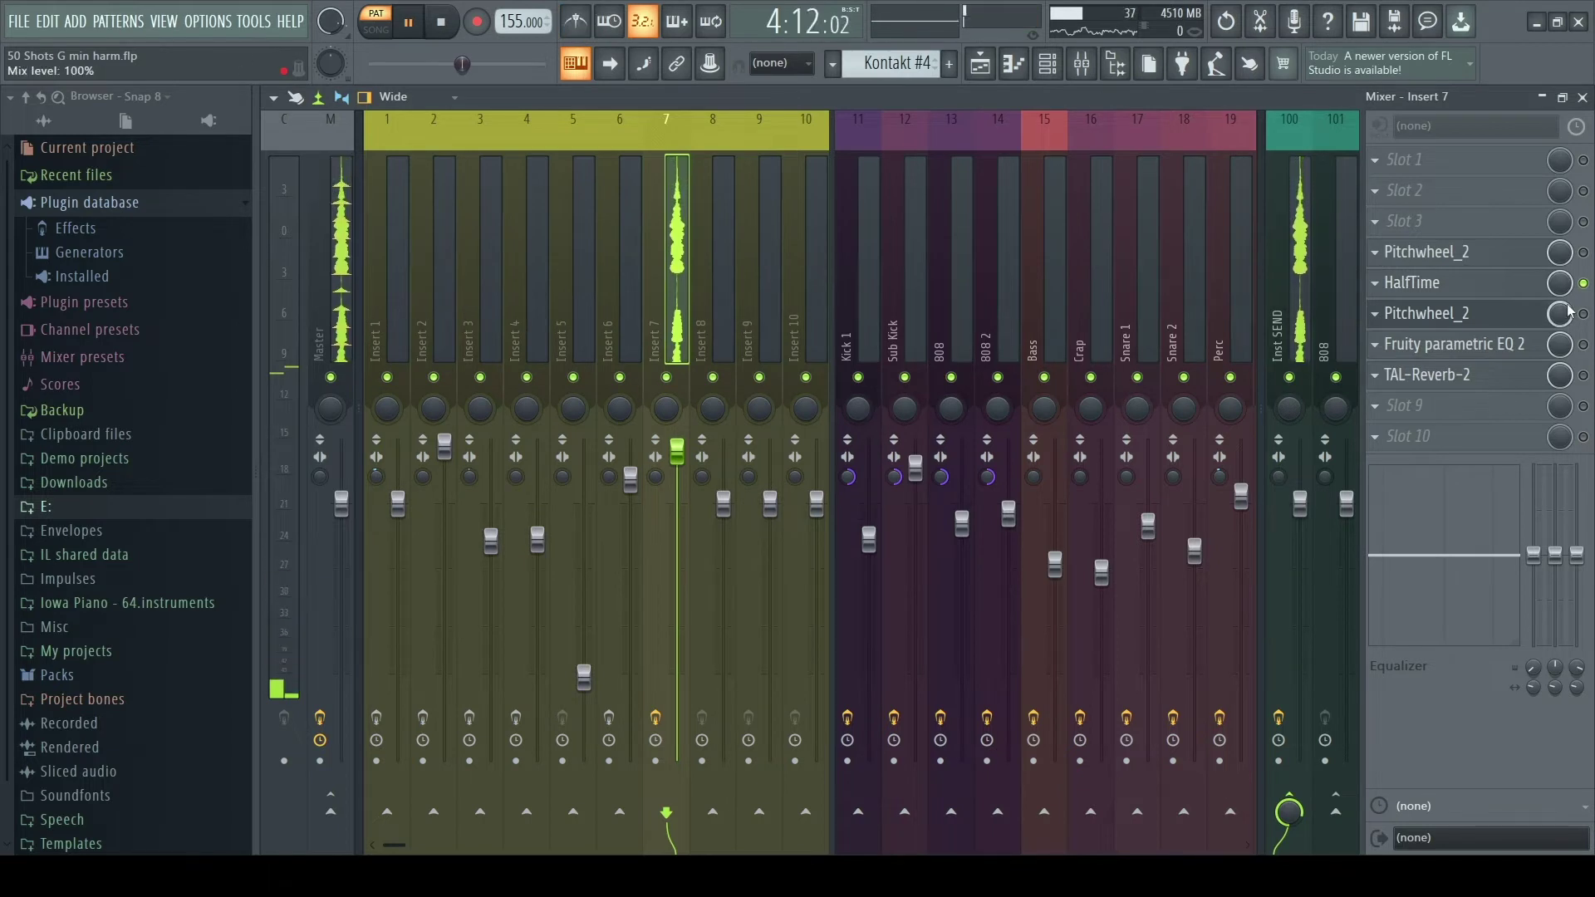
Step: Enable the Pitchwheel_2 after HalfTime and Fruity parametric EQ 2 on Insert 7, and inspect both with the metronome on
left_click(1477, 315)
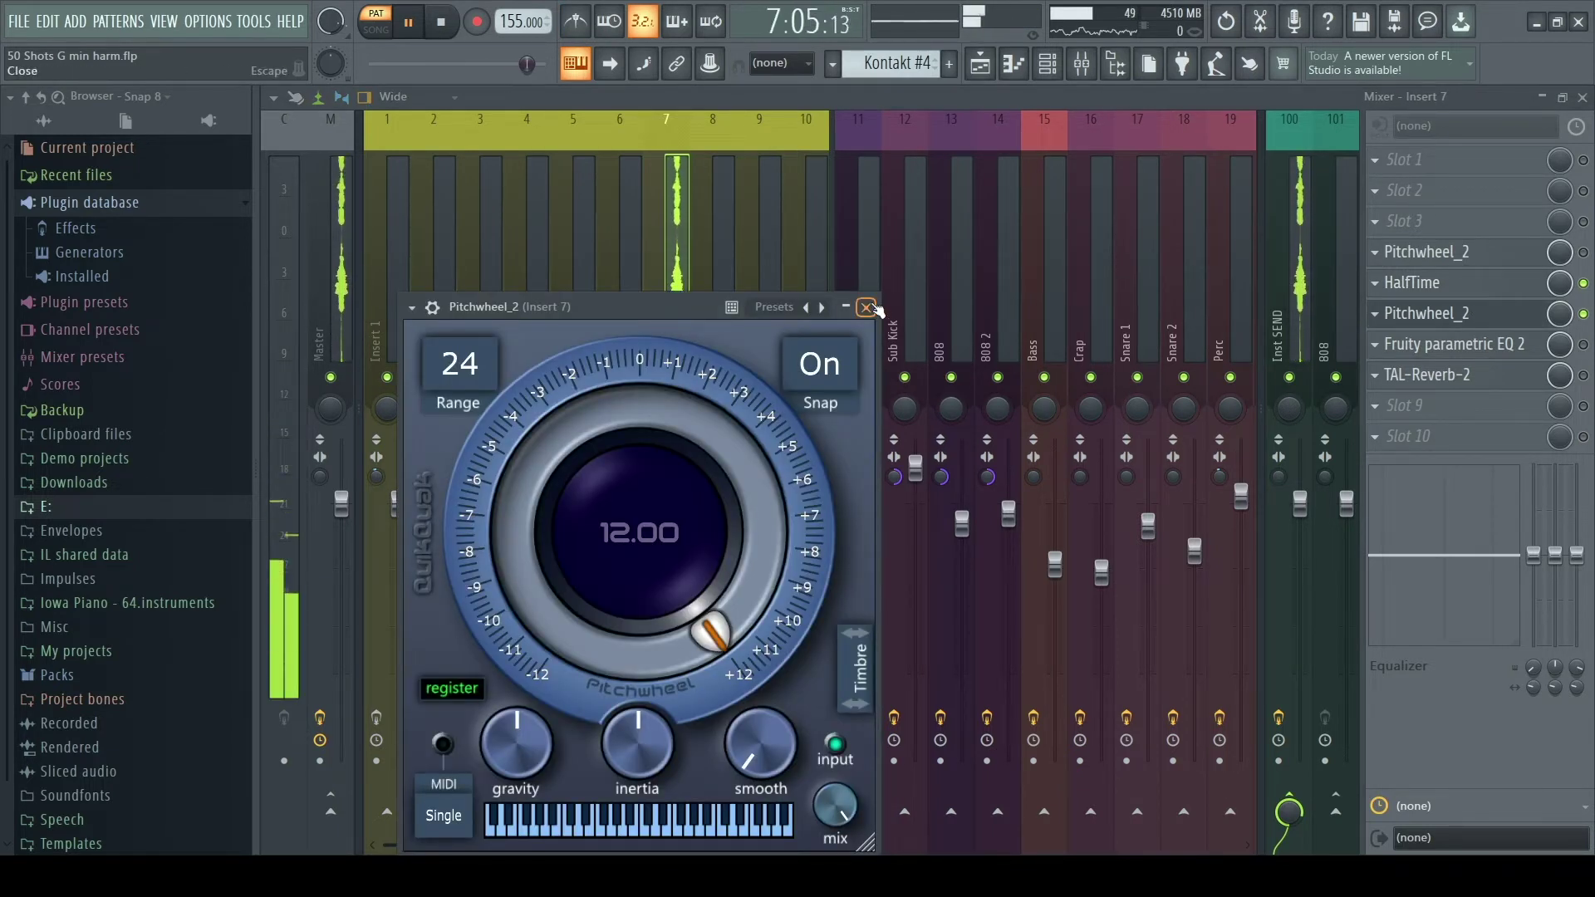
left_click(579, 22)
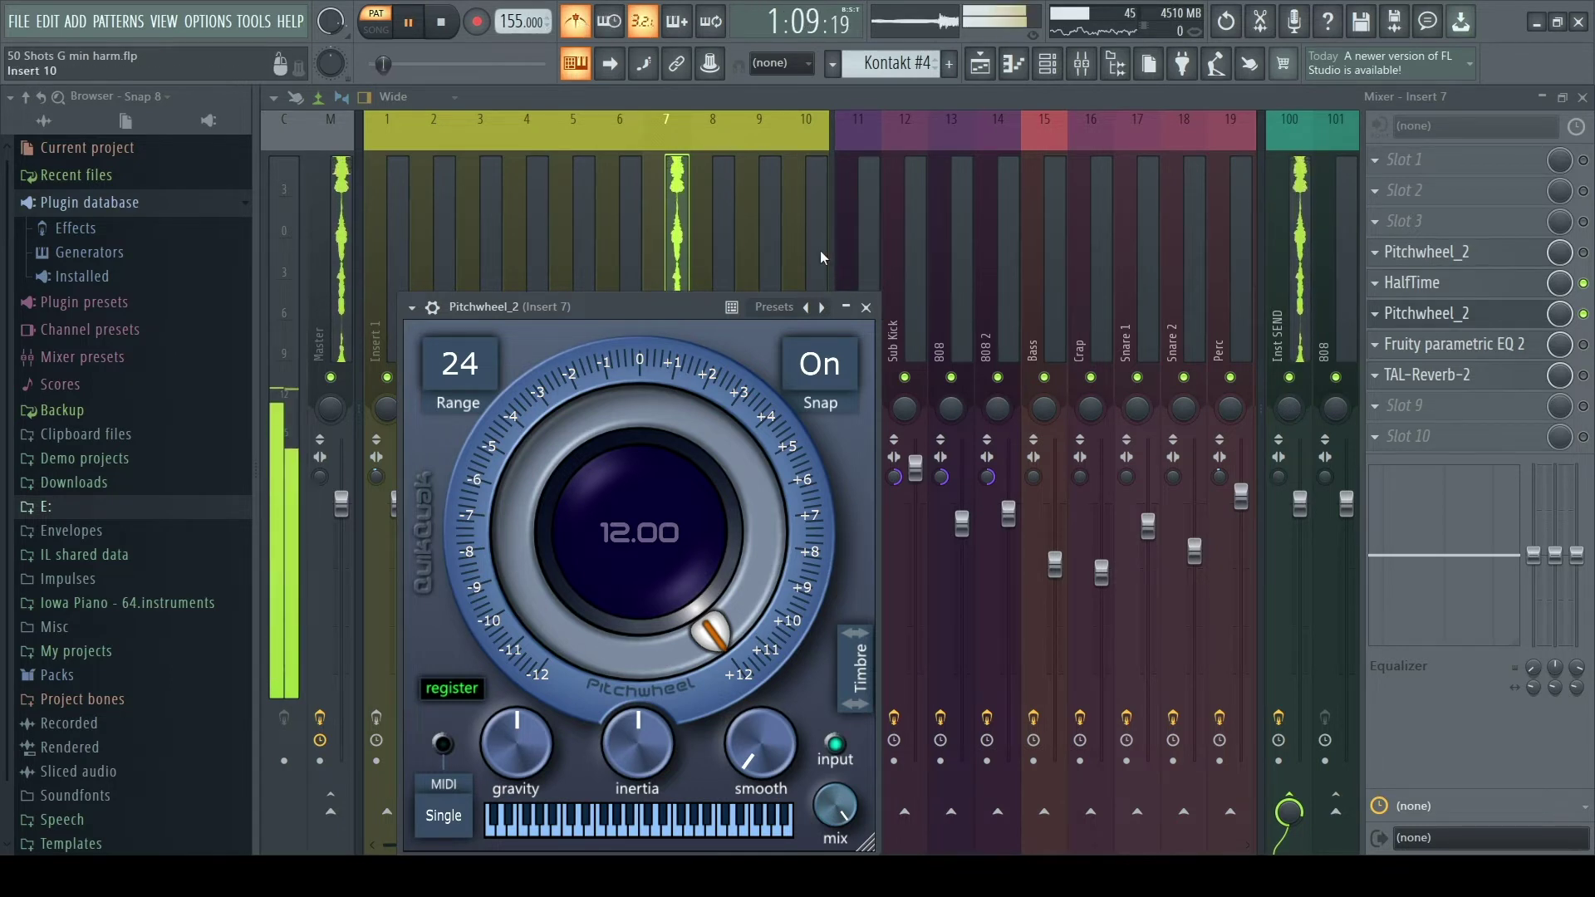
left_click(867, 308)
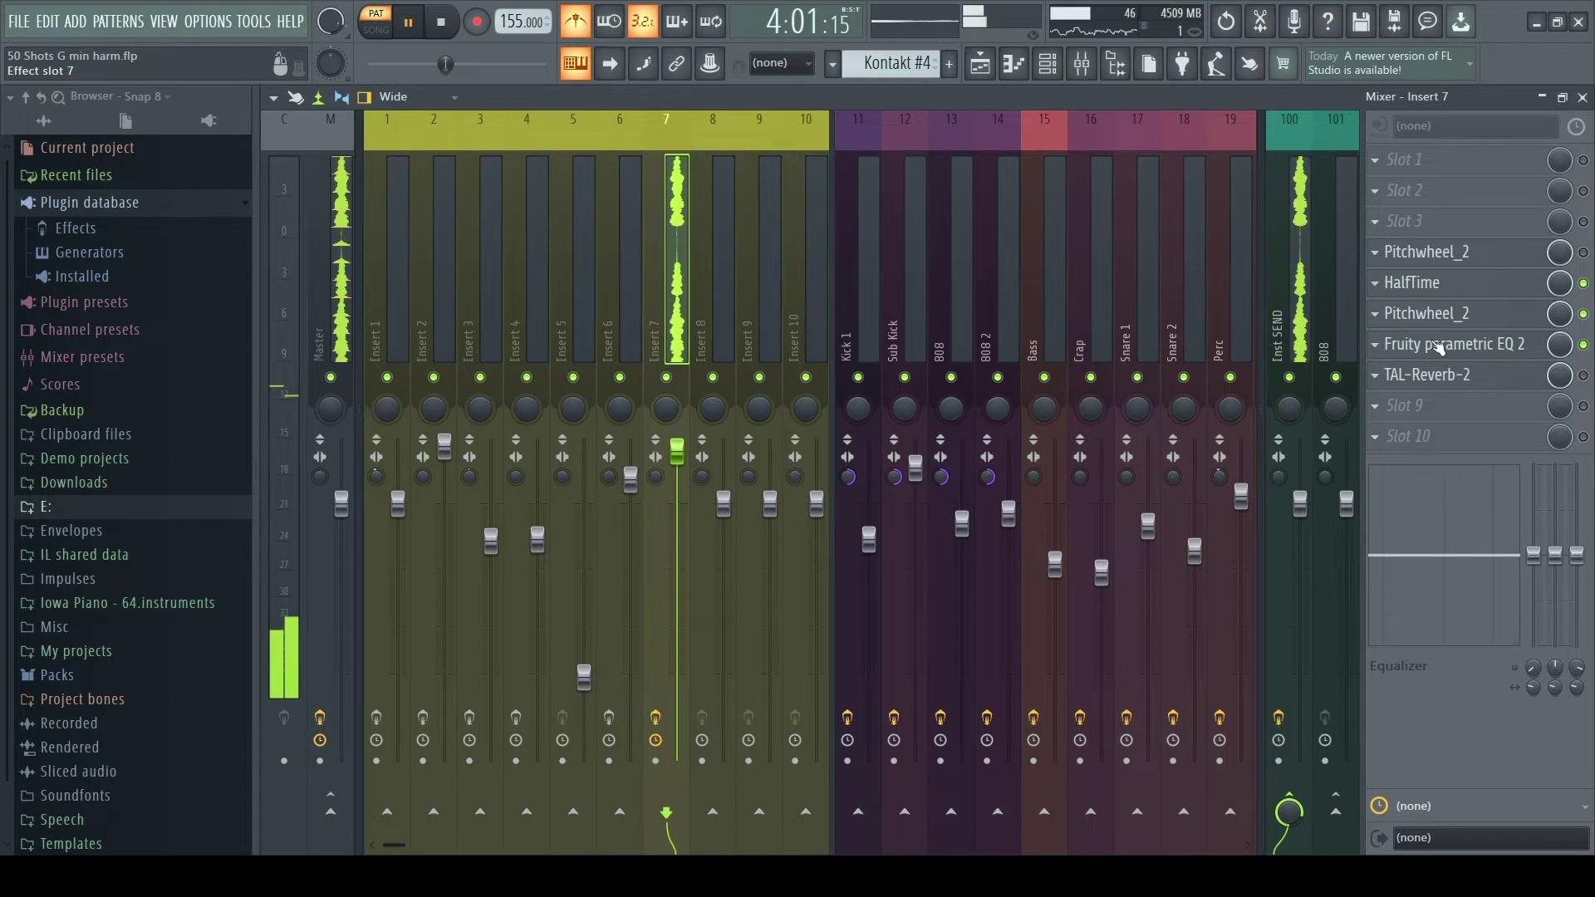
left_click(1438, 347)
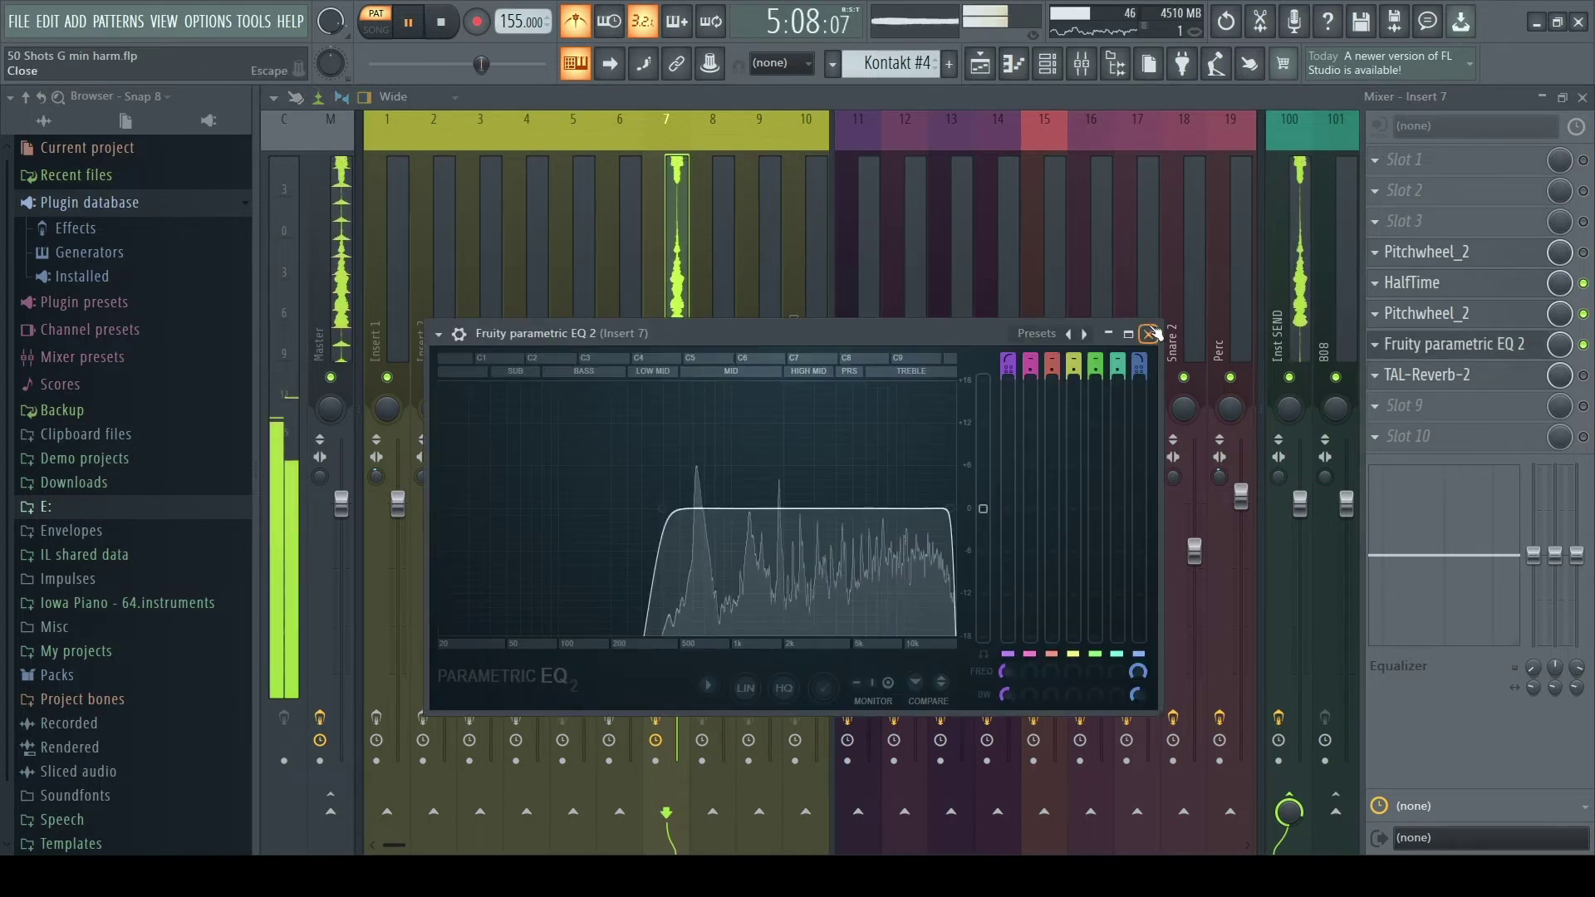
left_click(1150, 334)
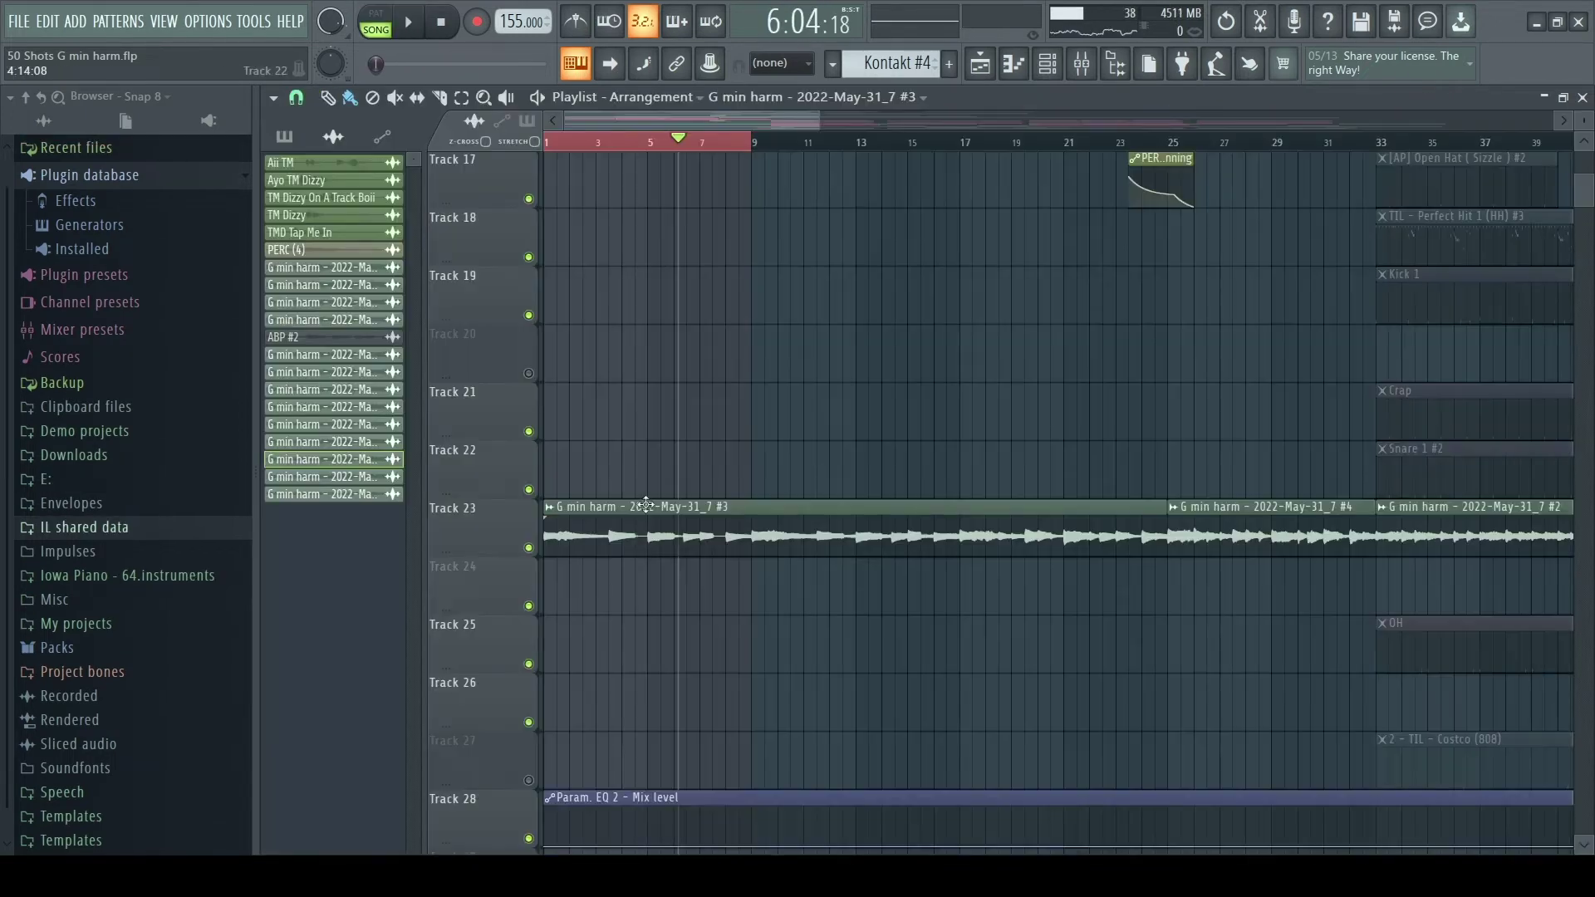
Step: Inspect the pitch shift of the G min harm audio clip on Track 23 and play it, and open the Kontakt #5 instrument
double_click(638, 529)
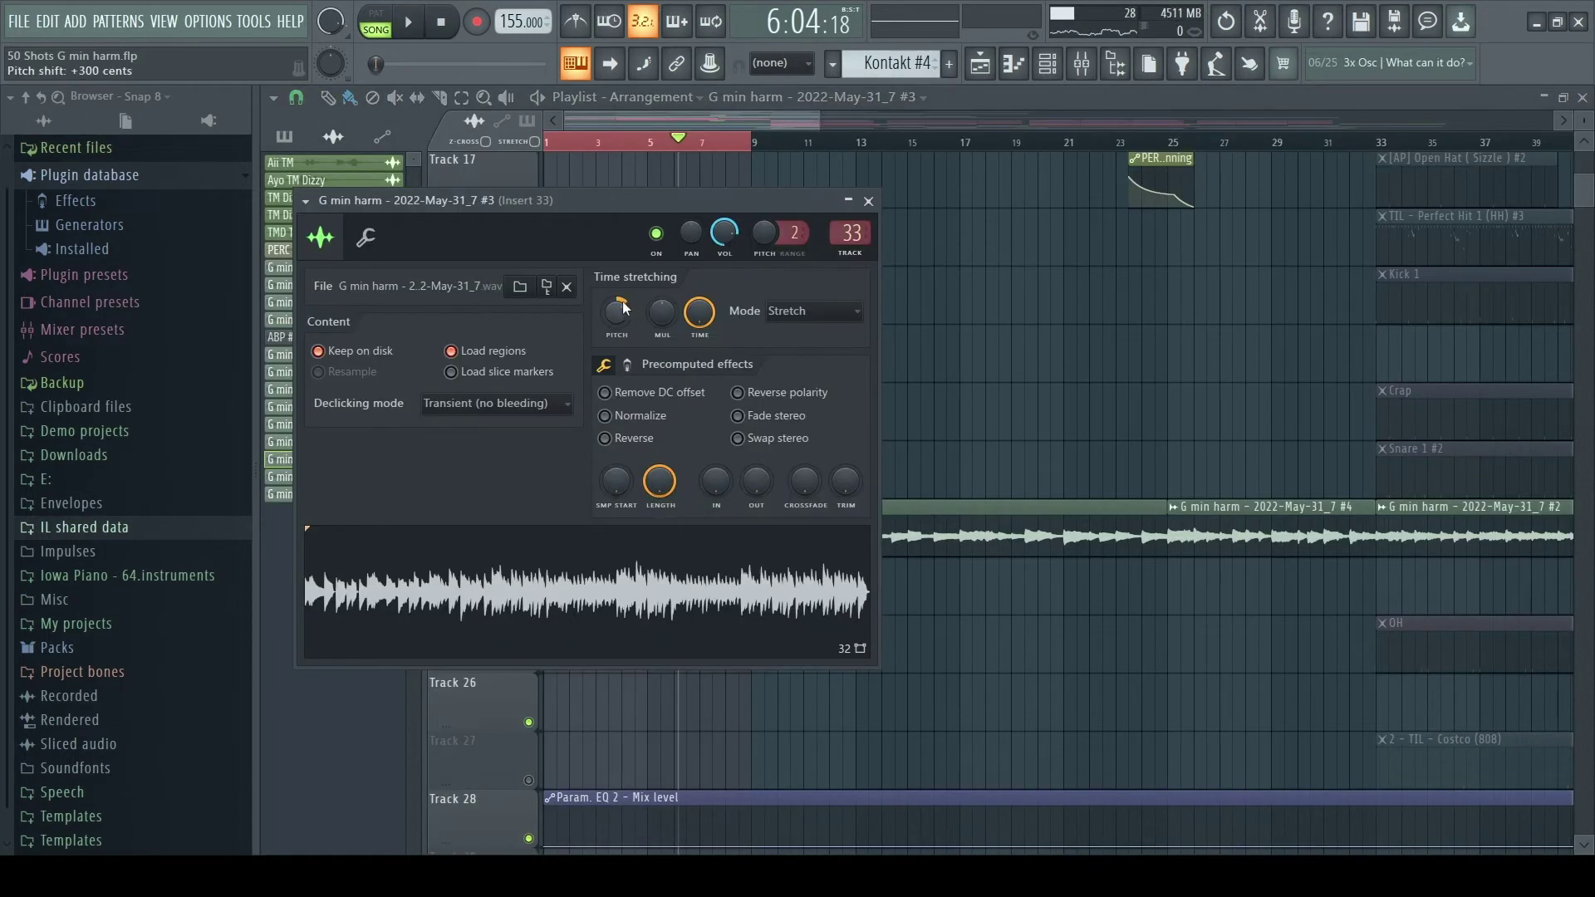
left_click(417, 23)
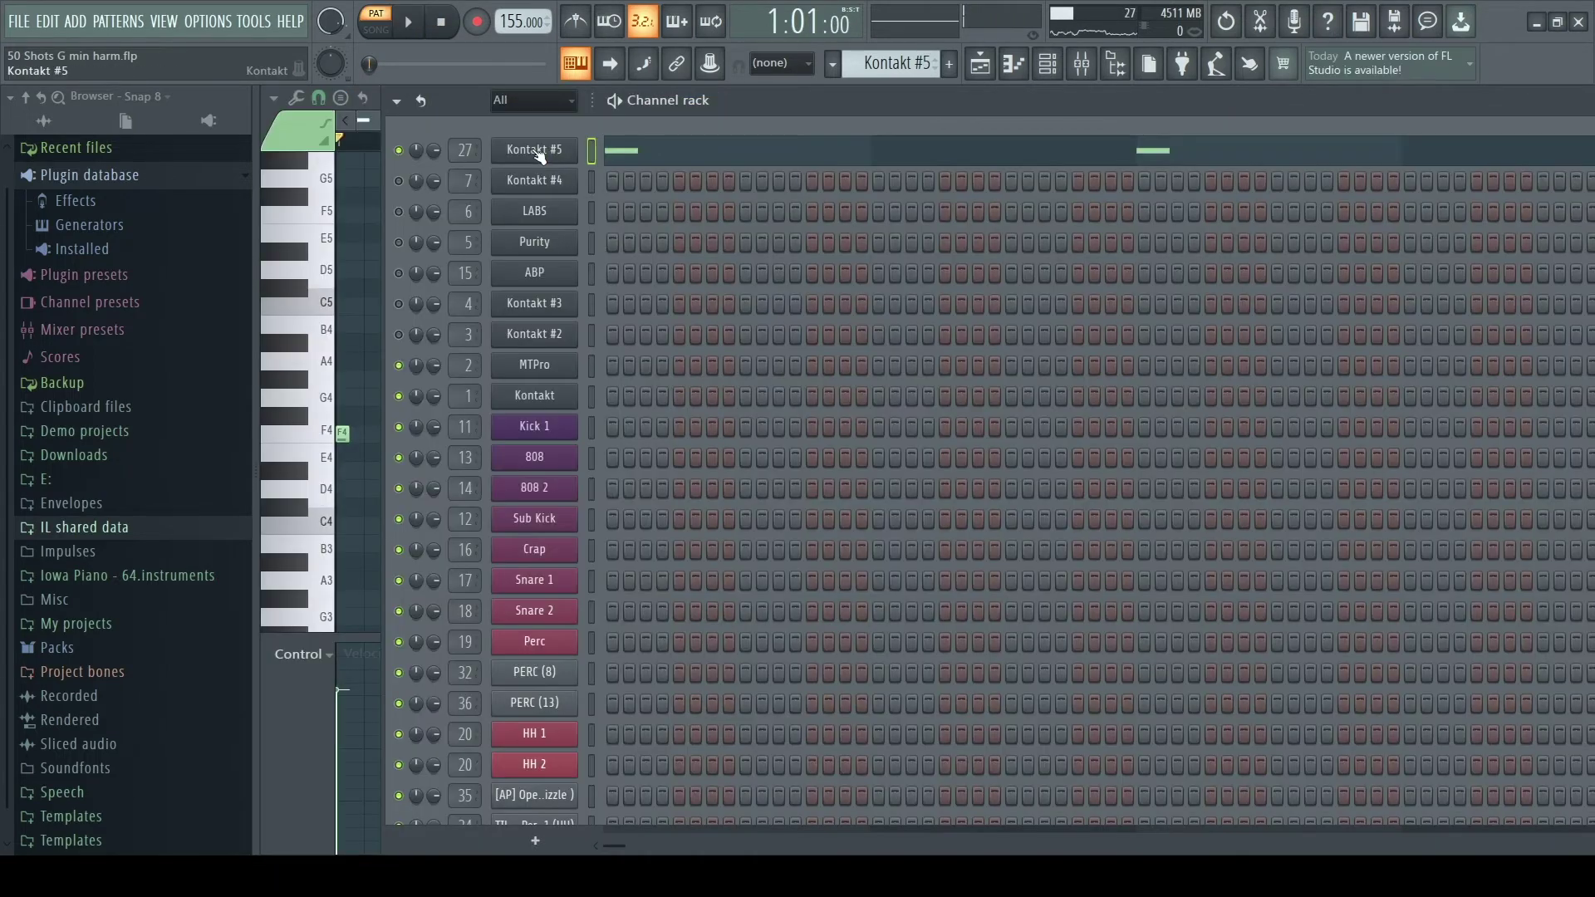
left_click(538, 152)
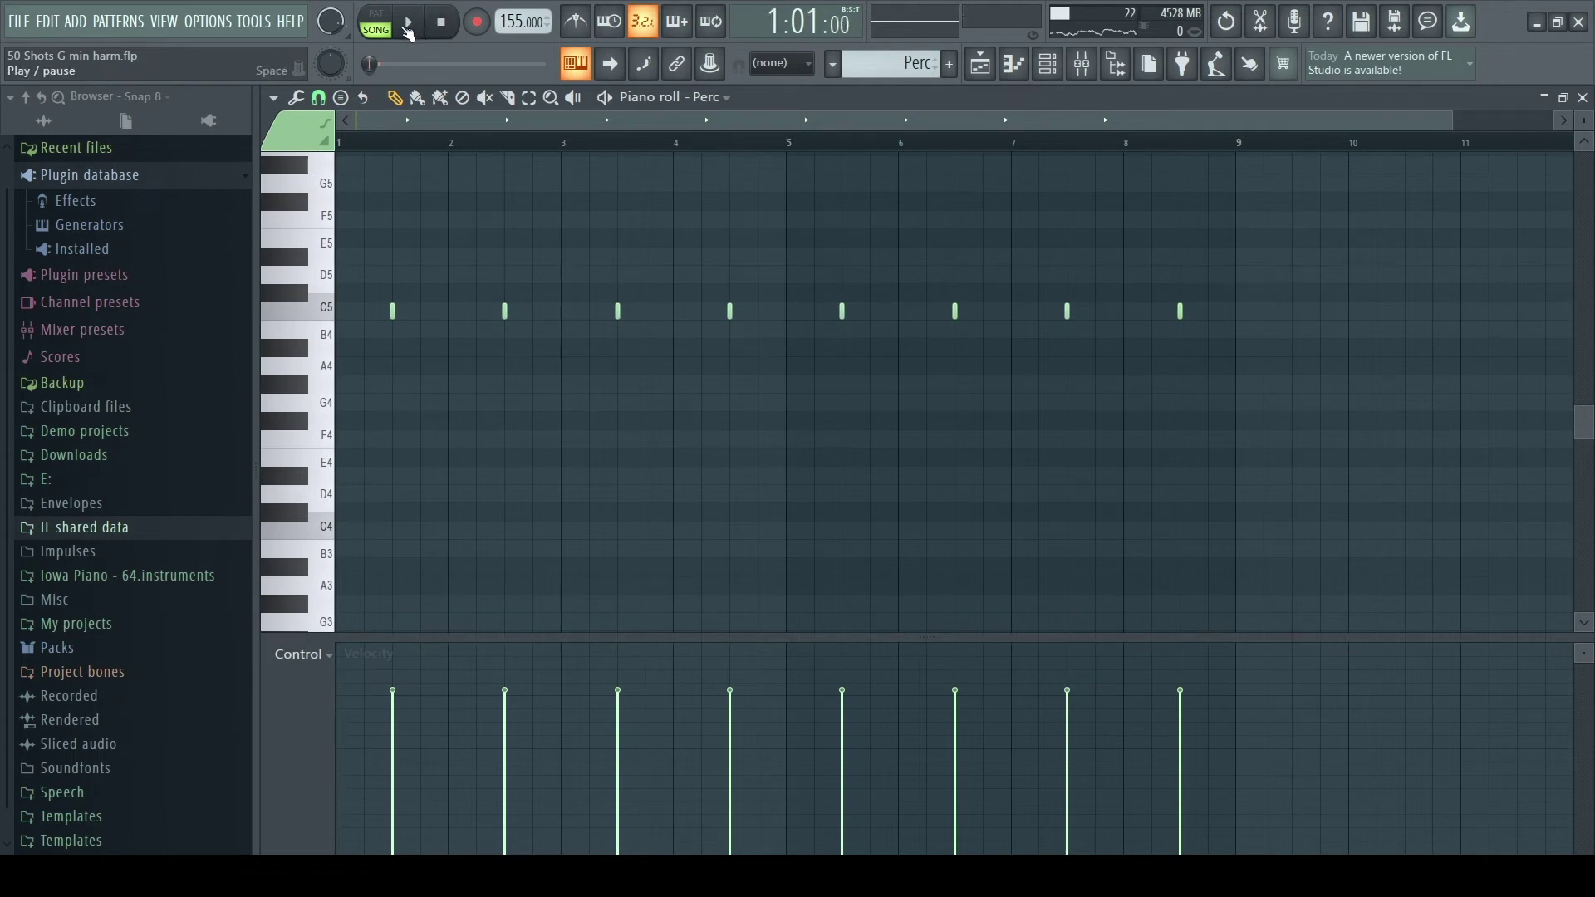
Step: Play the song from the start and unmute playlist Track 11 with the PERC (13) clips, looking over the other tracks
left_click(407, 31)
key("F5")
scroll(698, 580, "up", 2)
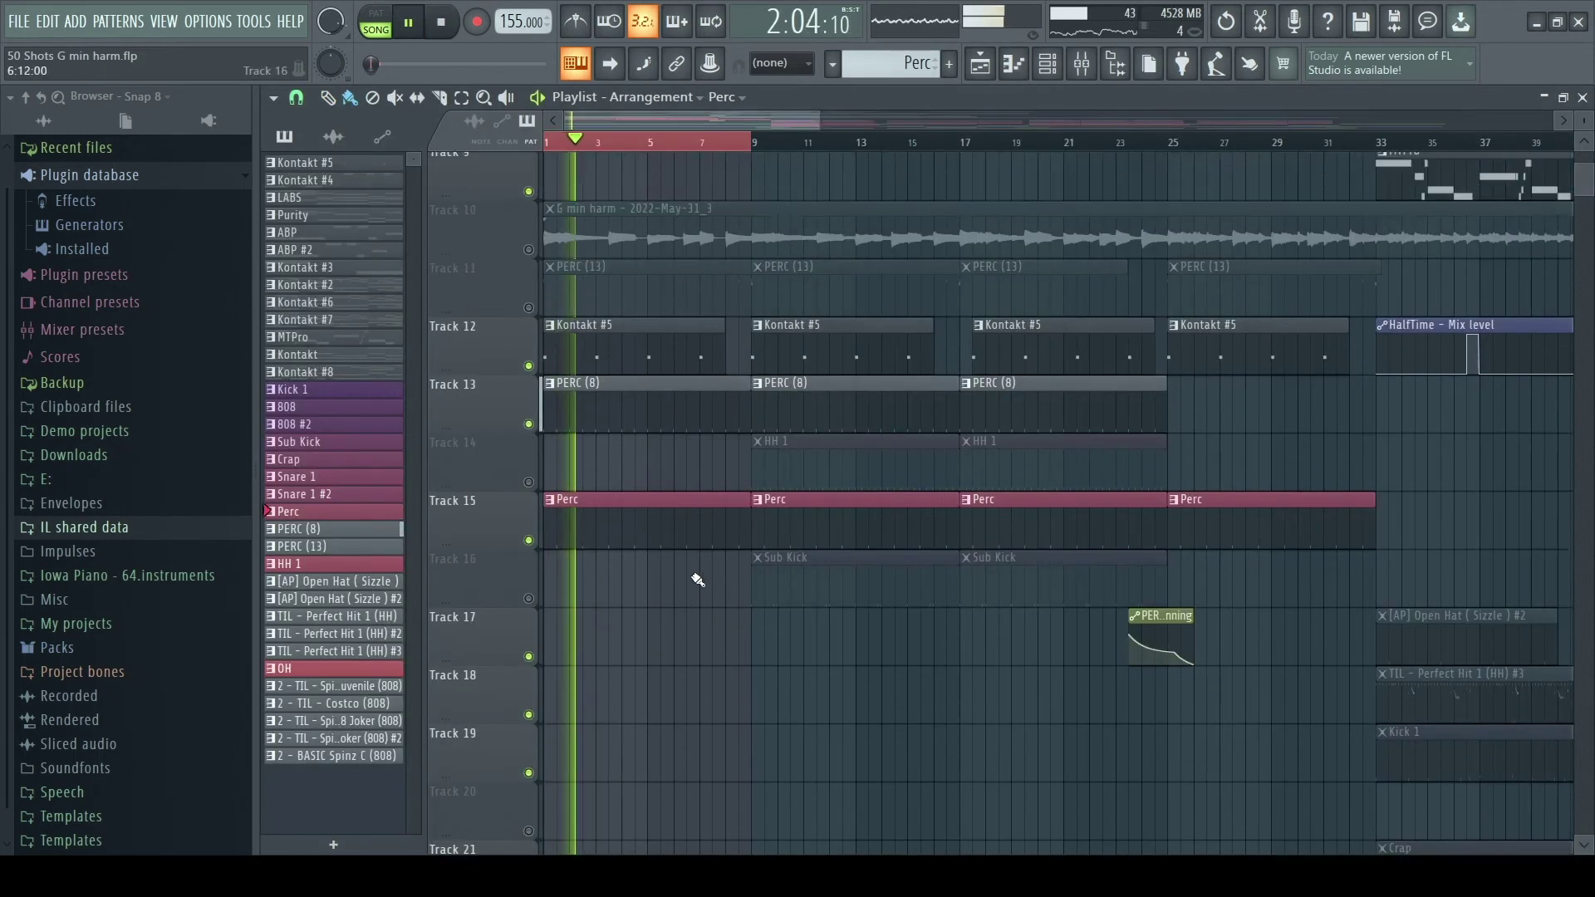
scroll(698, 580, "up", 2)
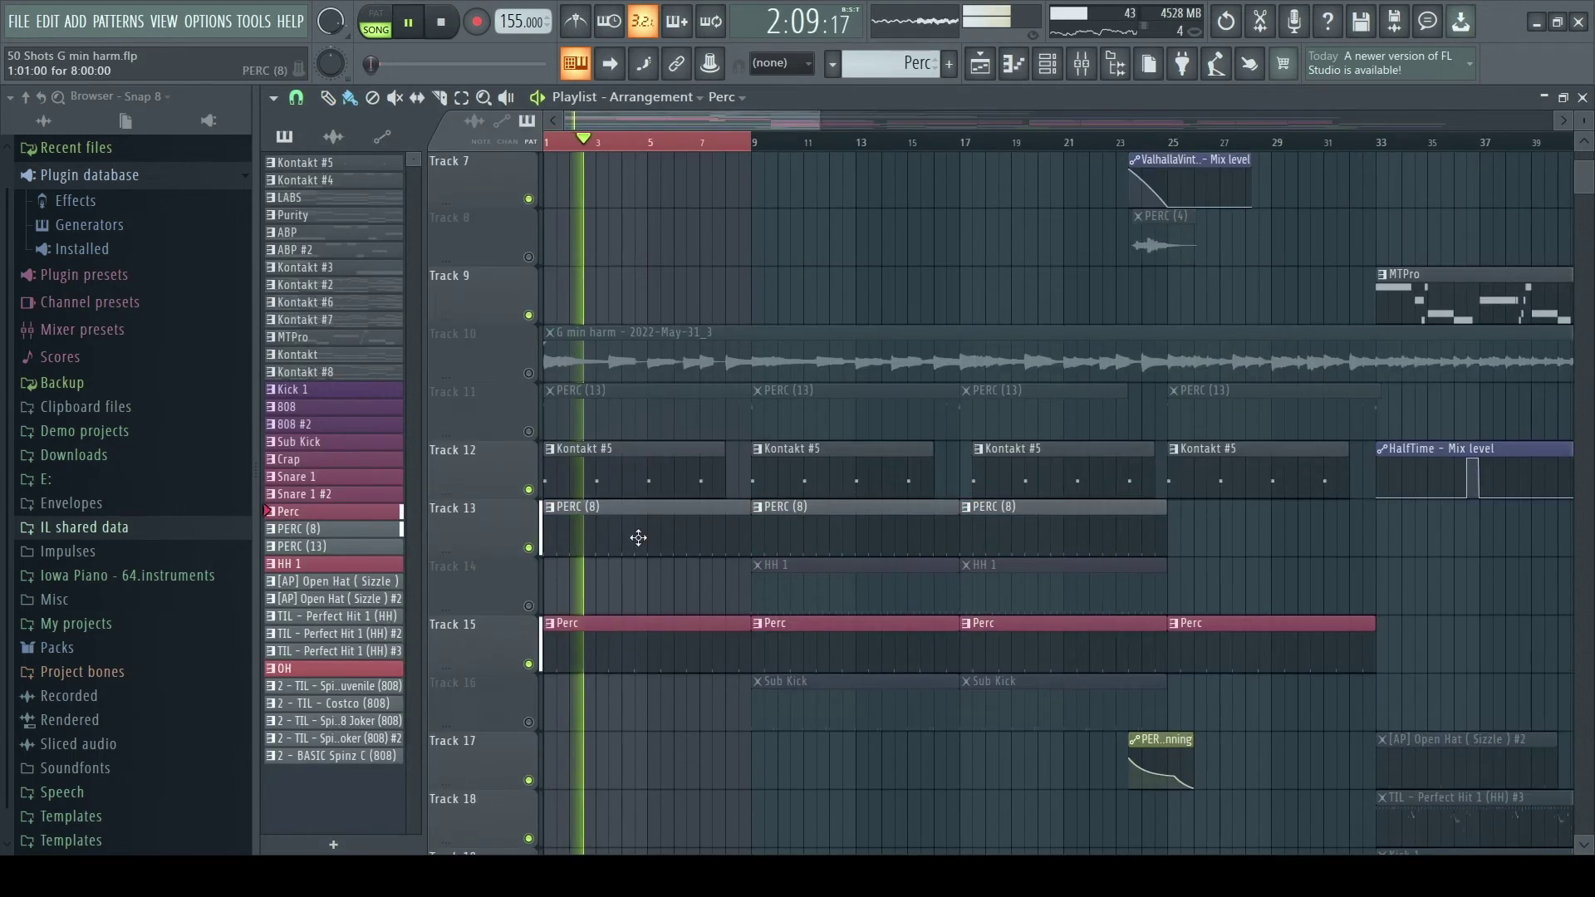
left_click(532, 432)
scroll(640, 347, "up", 6)
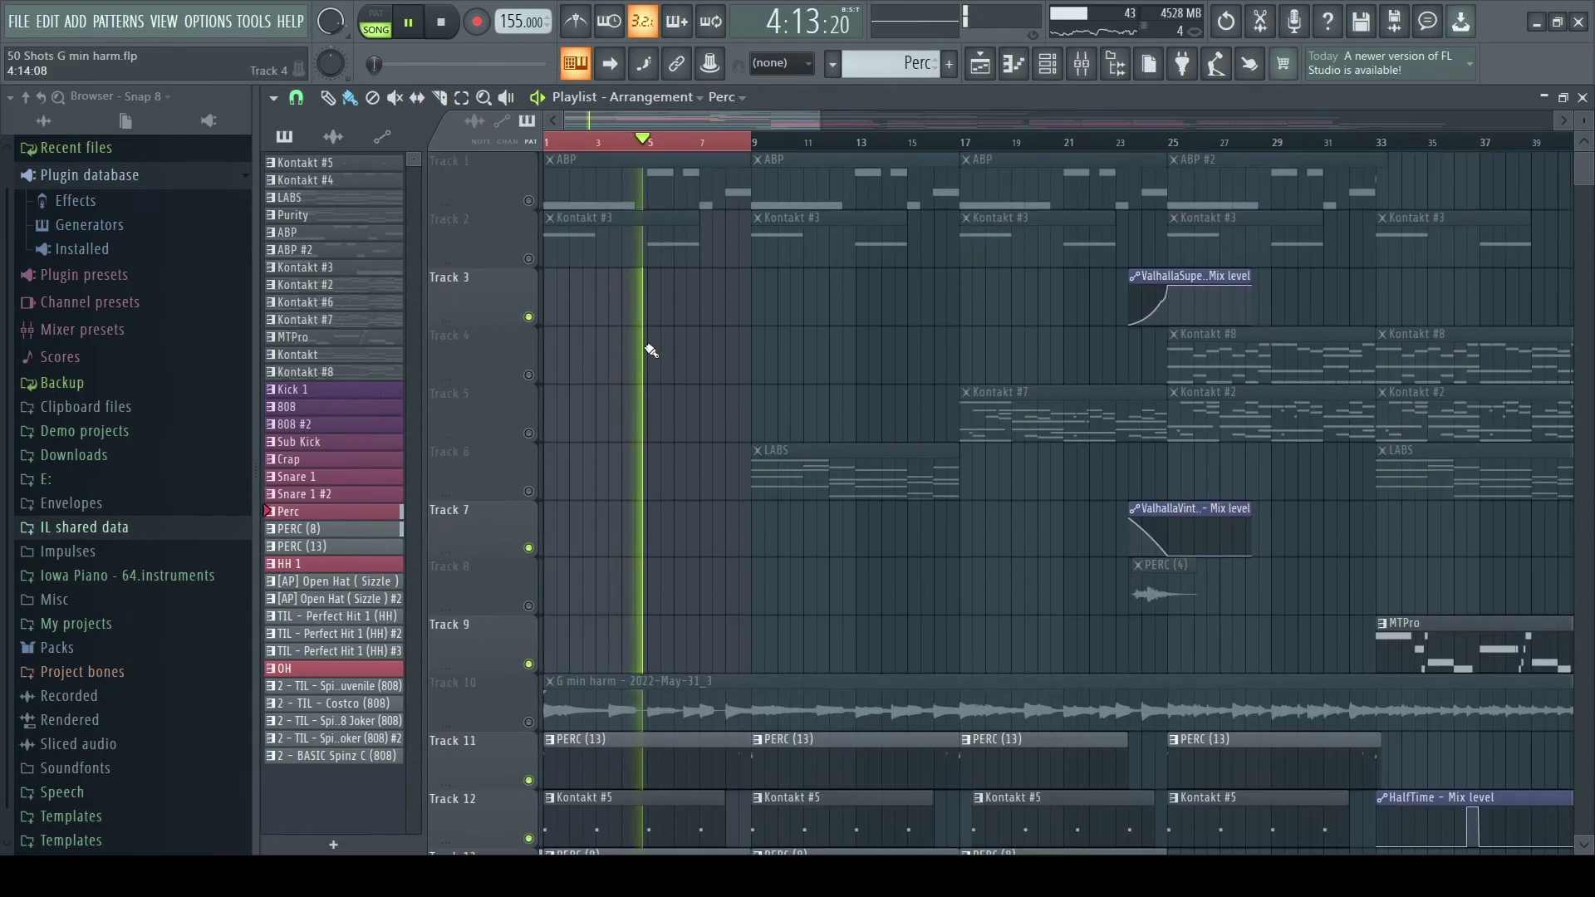
scroll(652, 351, "down", 16)
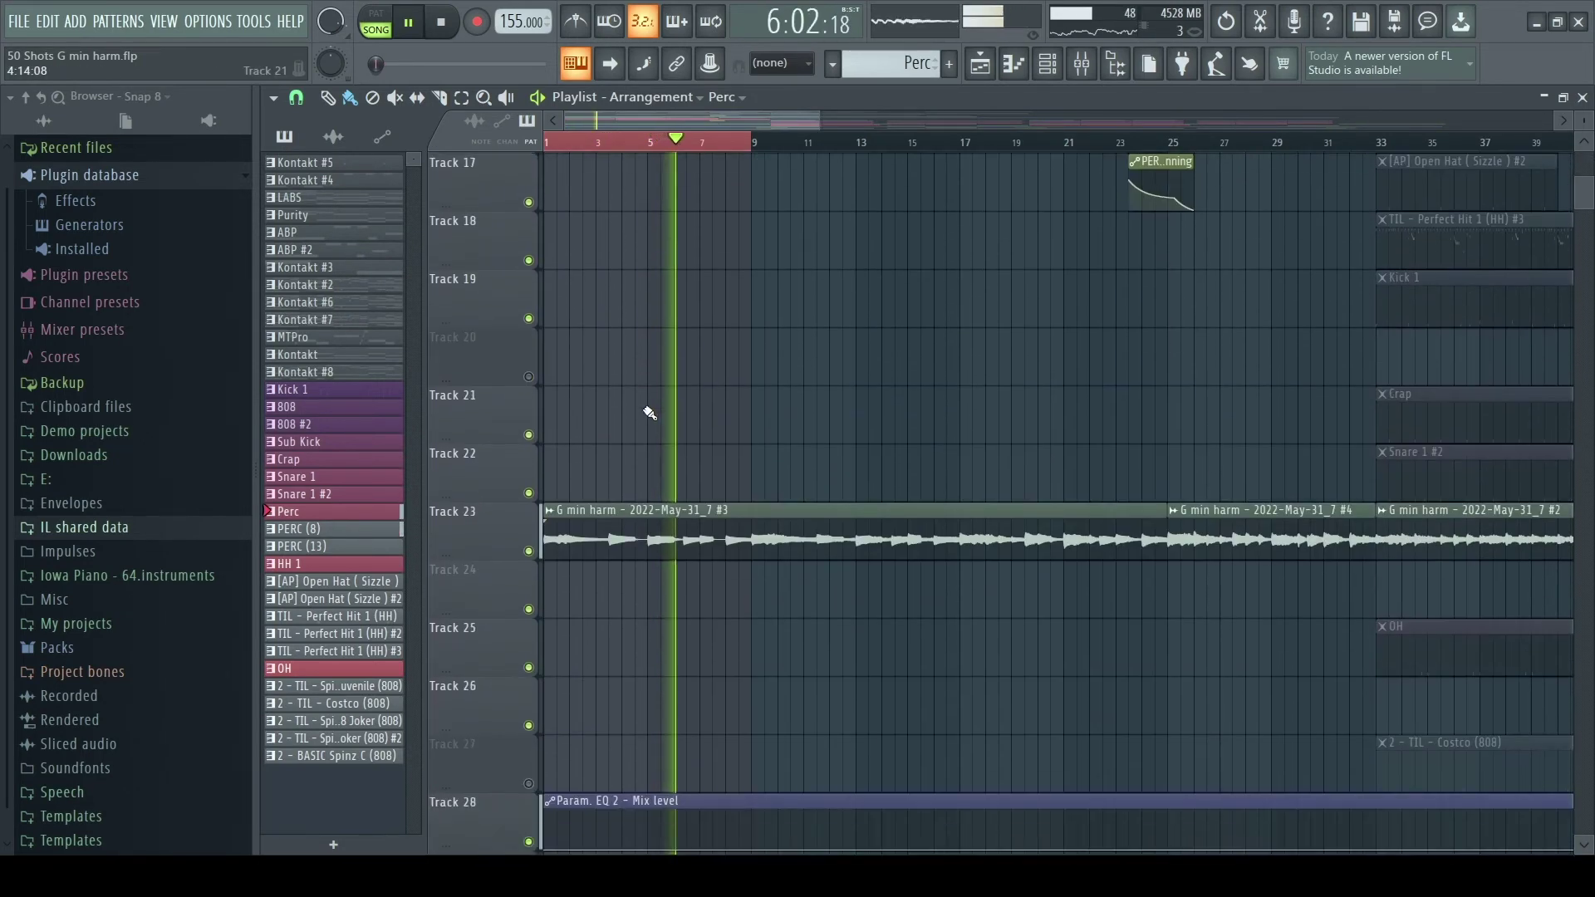
Step: Inspect the Sub Kick notes in the piano roll, play them with the song, and return to the playlist
scroll(665, 424, "up", 9)
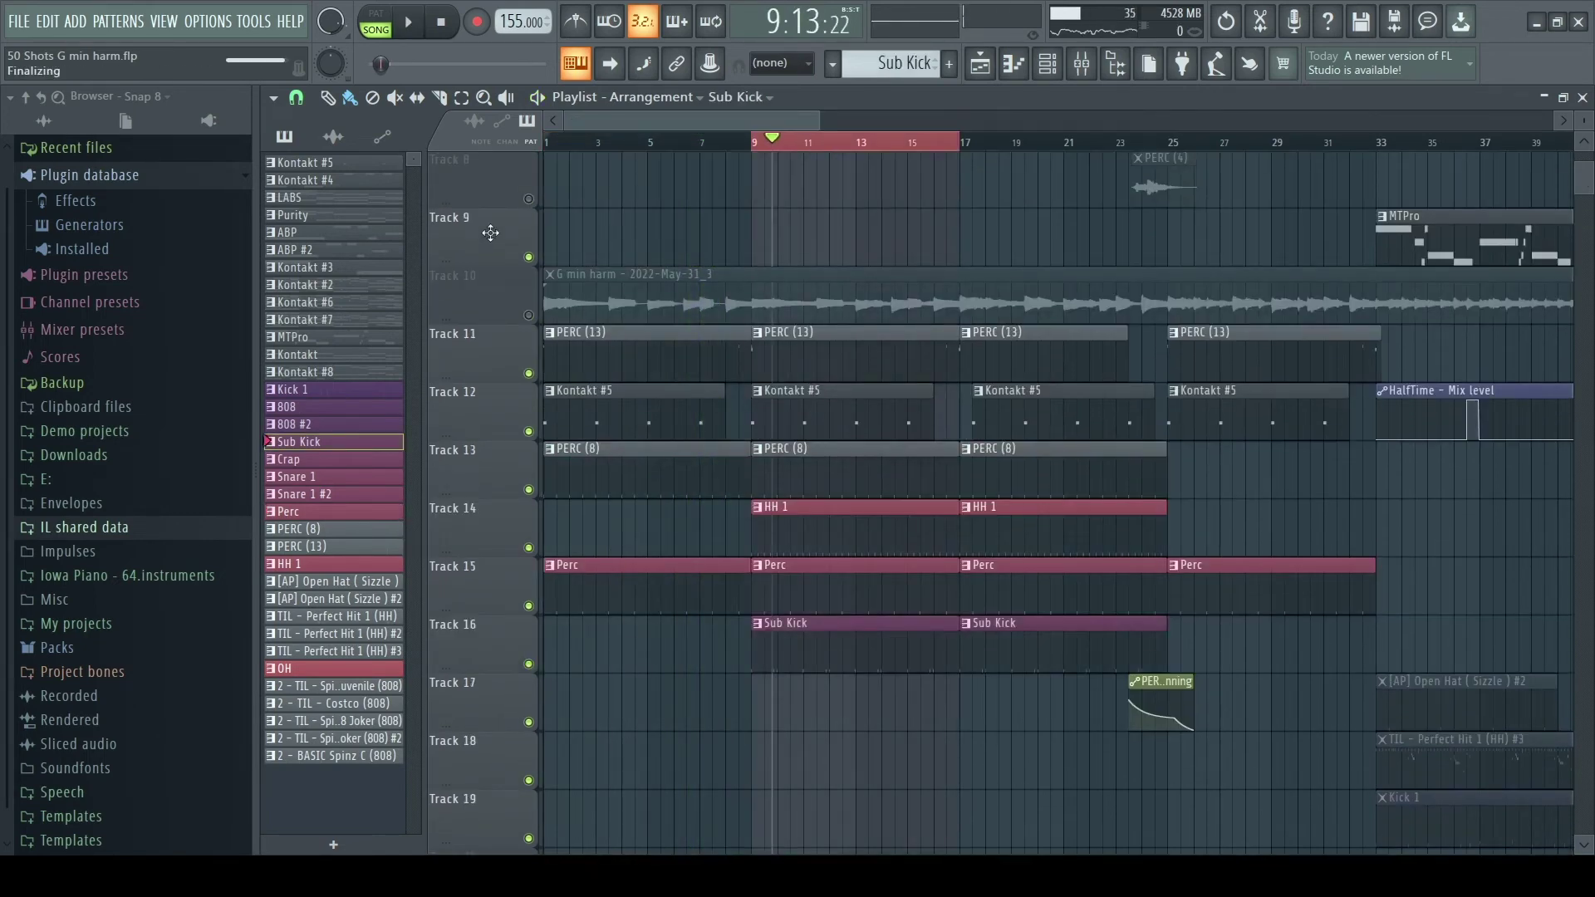
key("F7")
left_click_drag(675, 121, 341, 125)
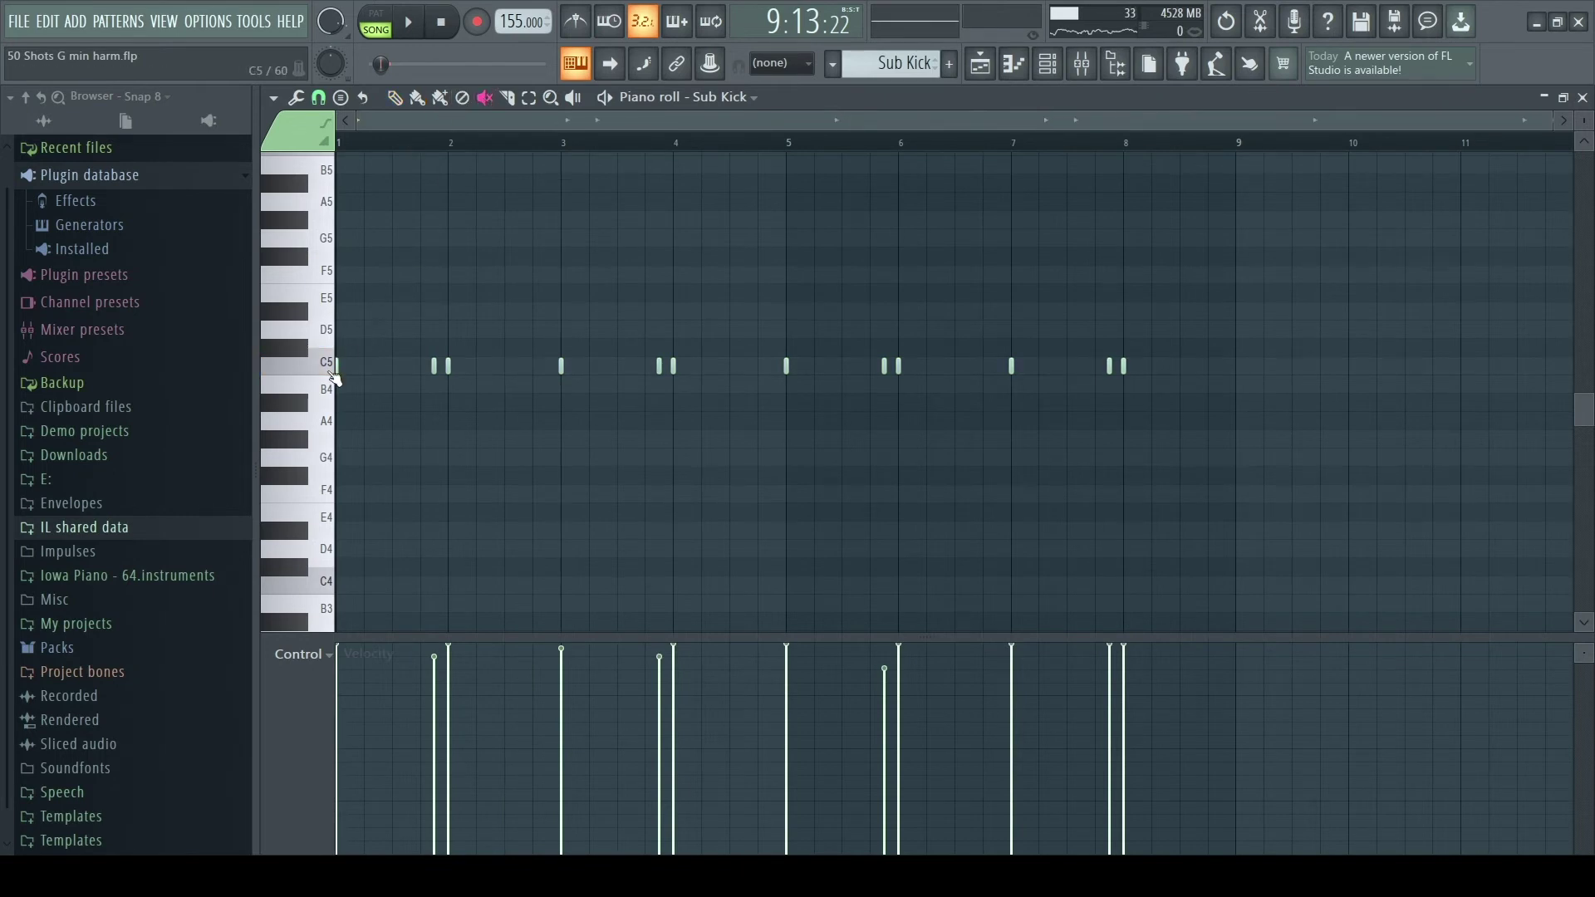
key("space")
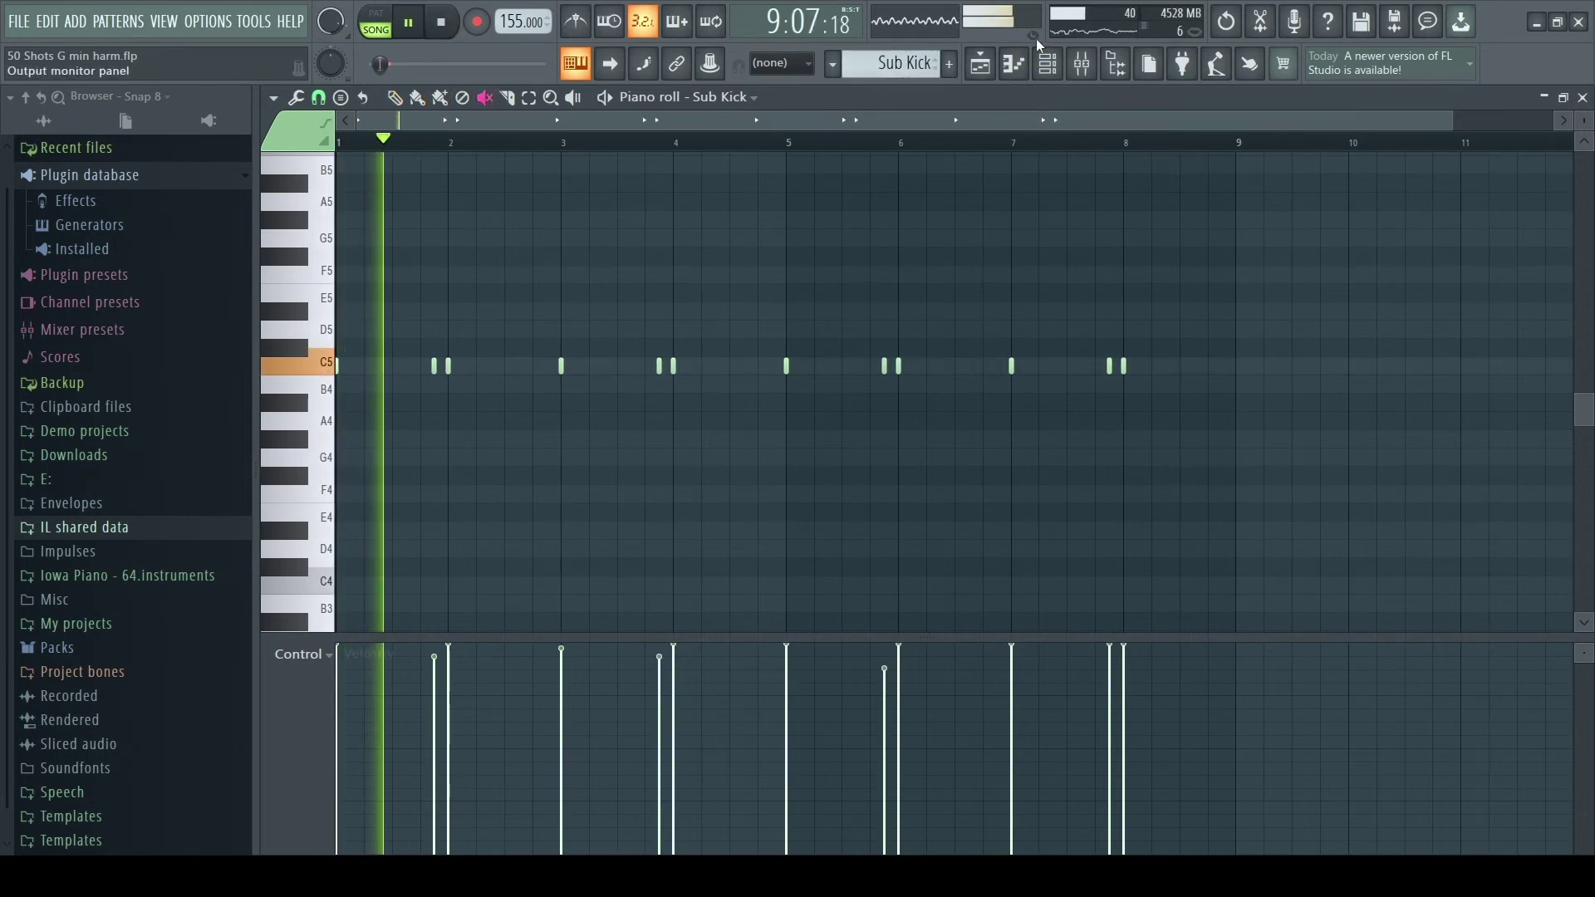
key("F5")
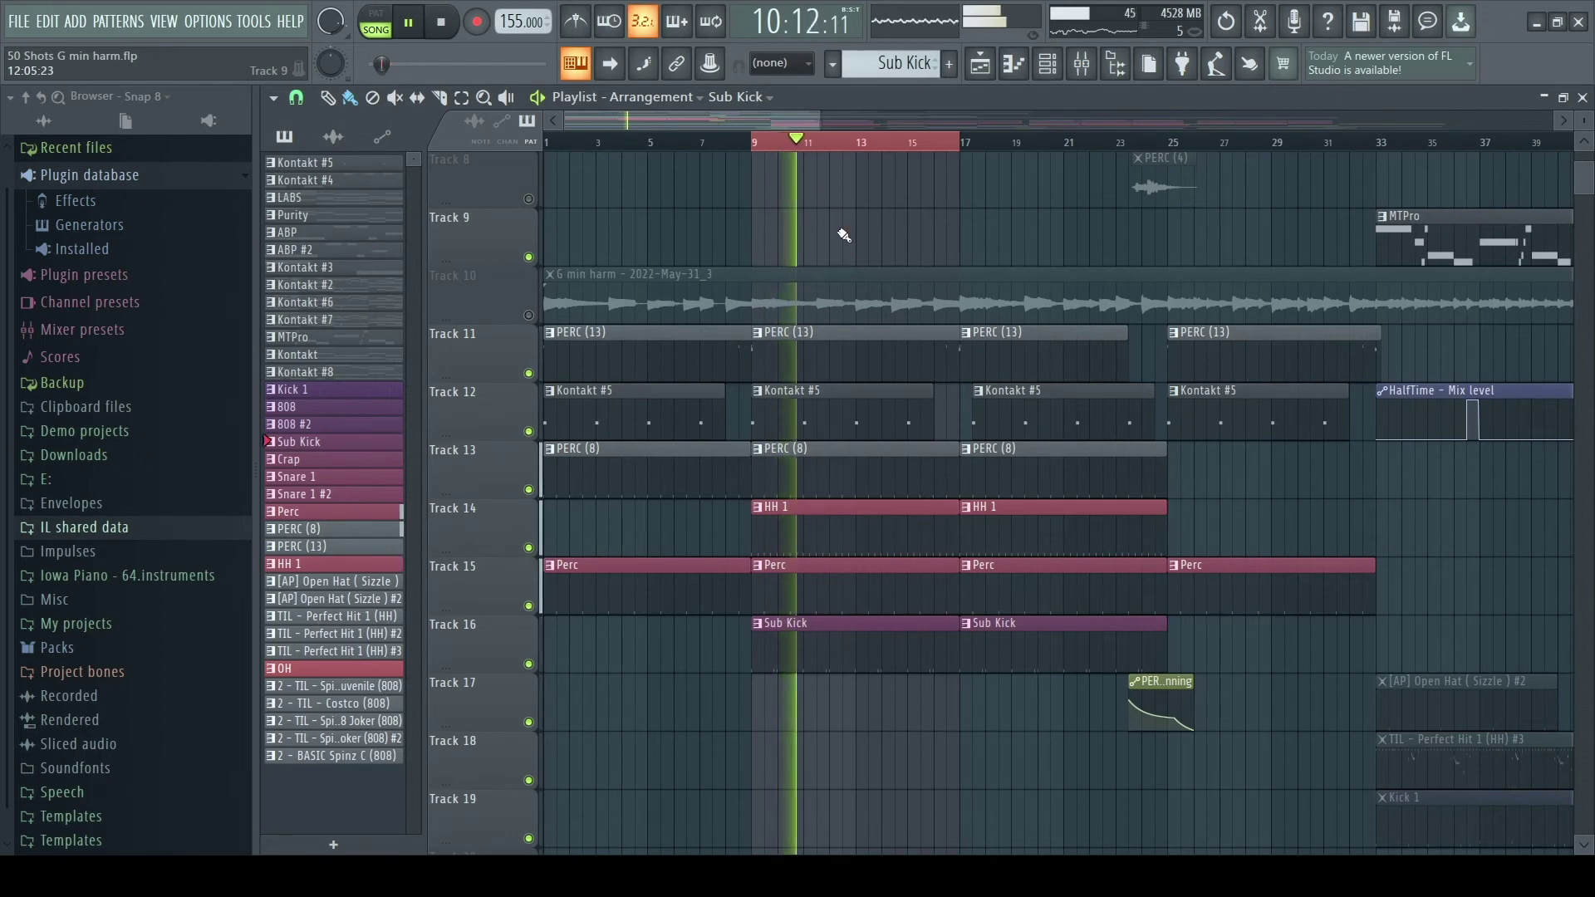
Step: Clear the playlist time selection over bars 9 to 17 and look over the tracks as the song plays on
right_click(961, 146)
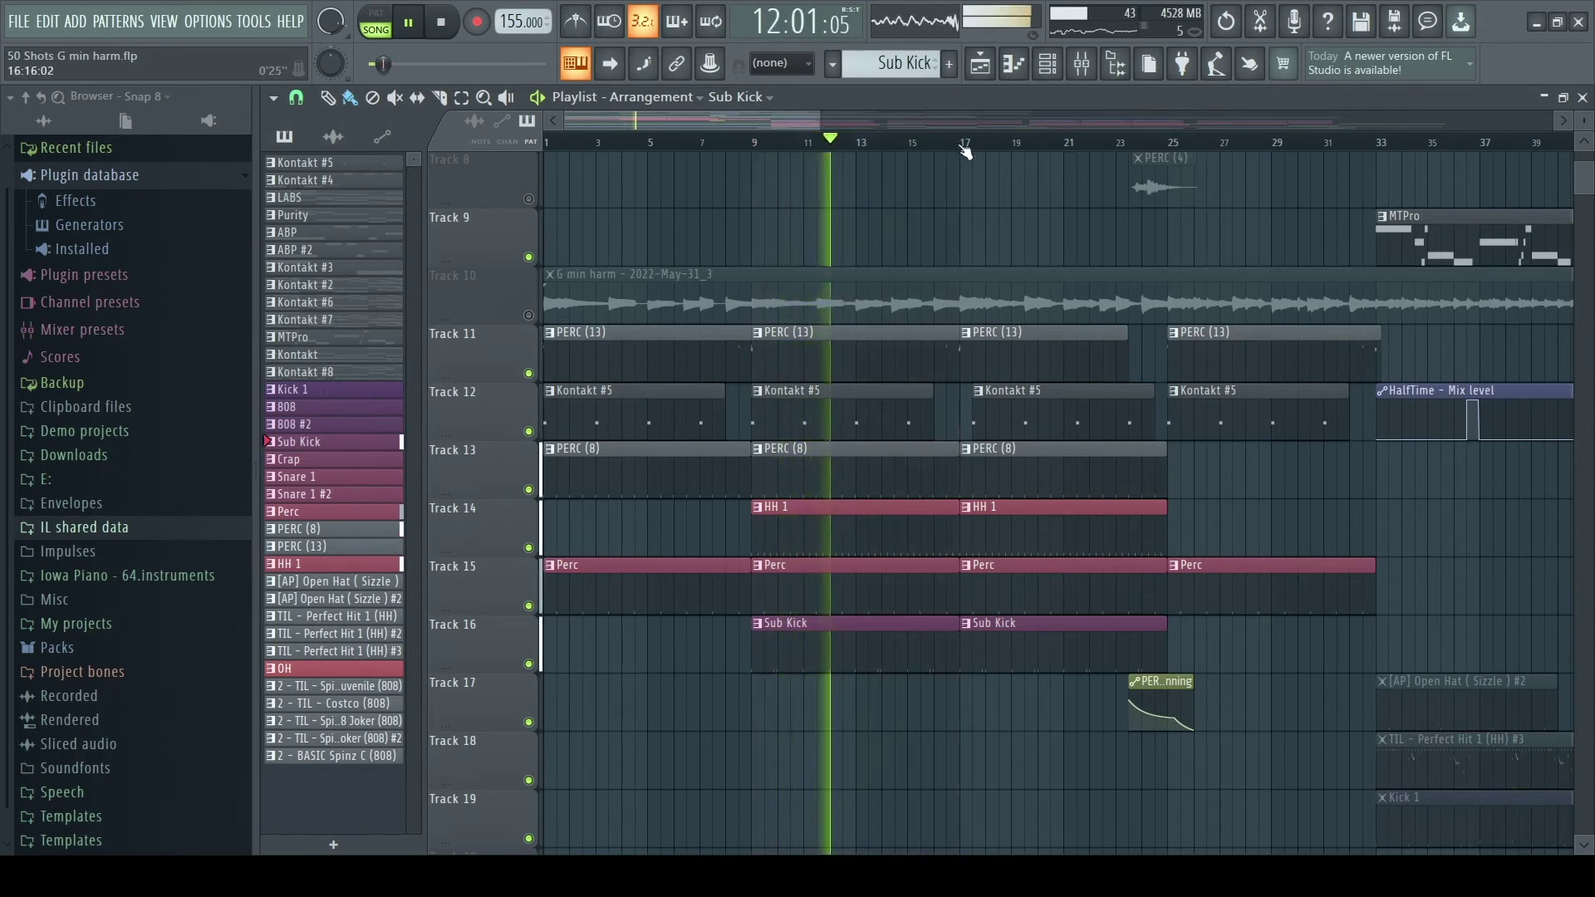
scroll(997, 175, "down", 5)
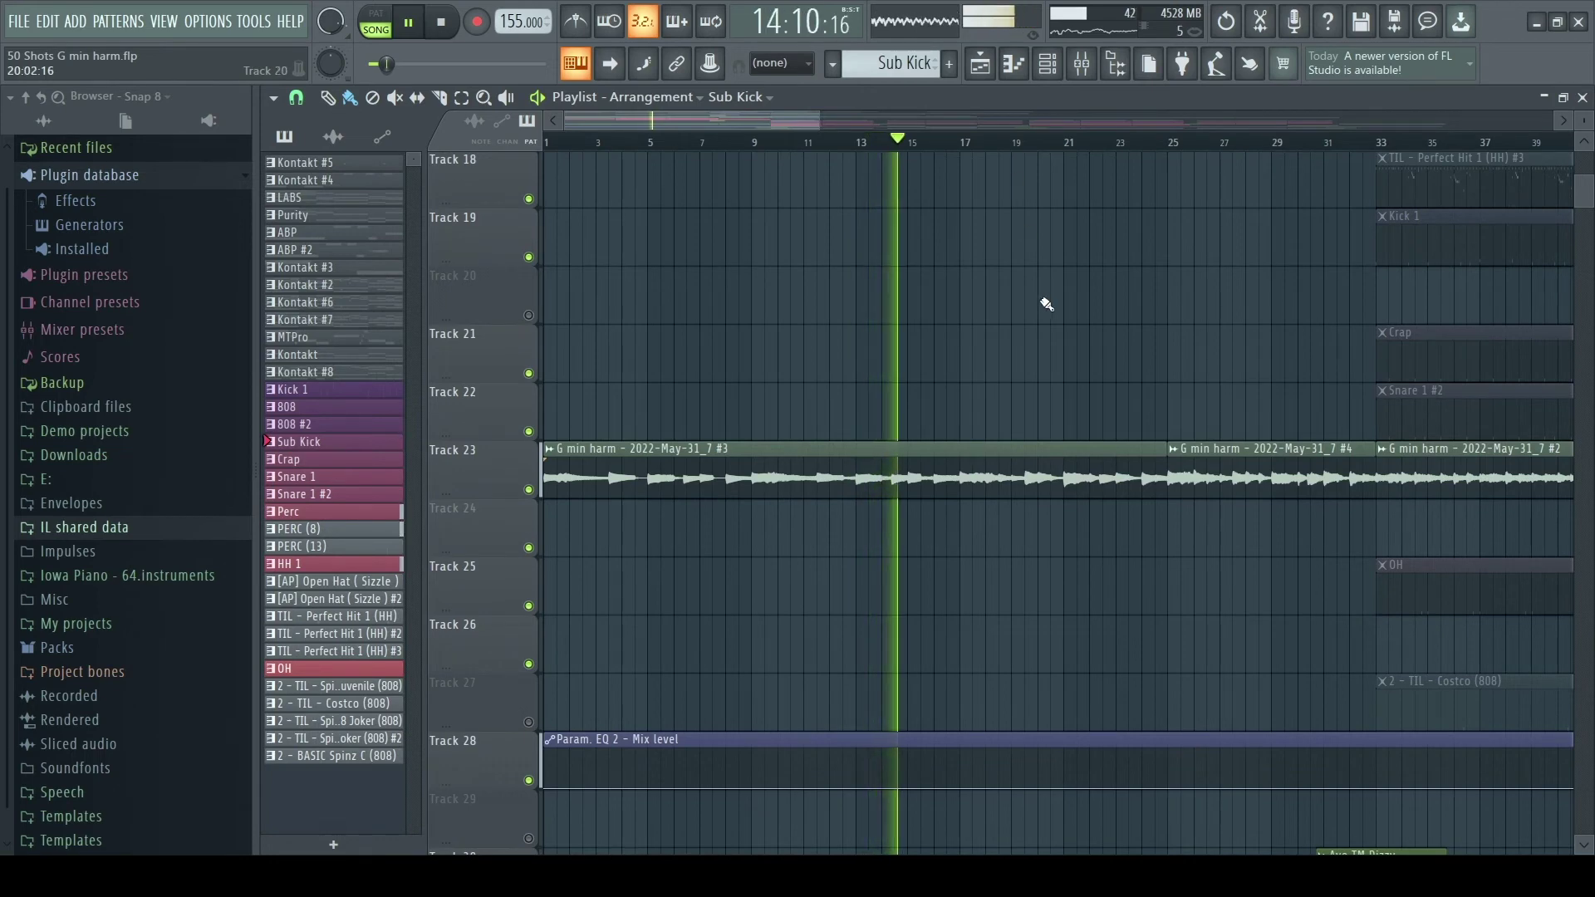
scroll(1053, 316, "up", 3)
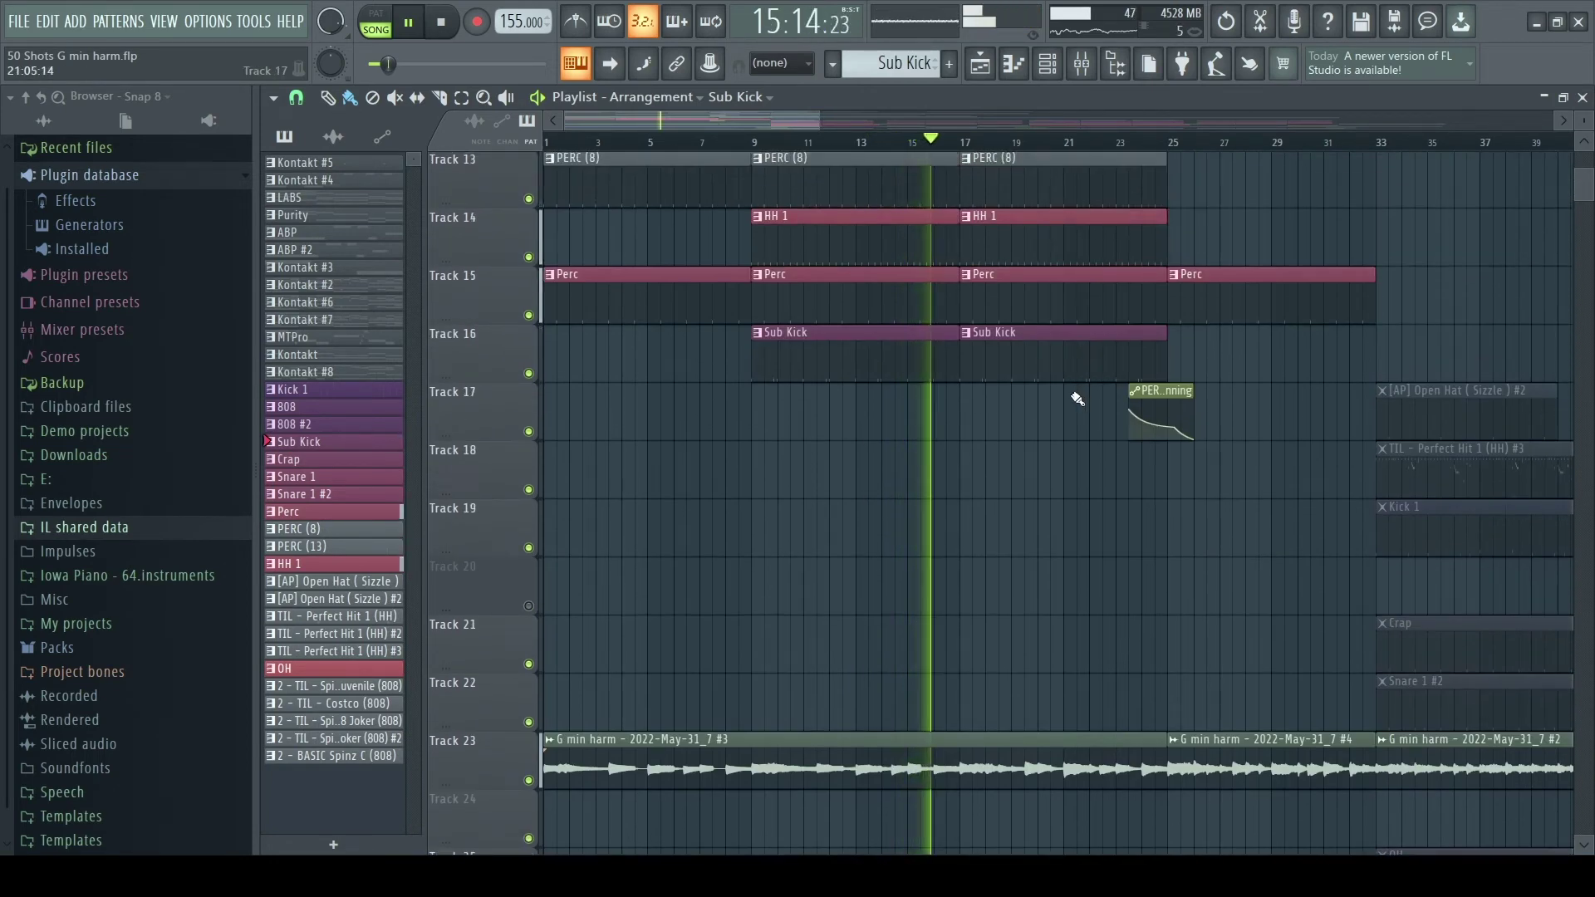
scroll(1096, 349, "up", 3)
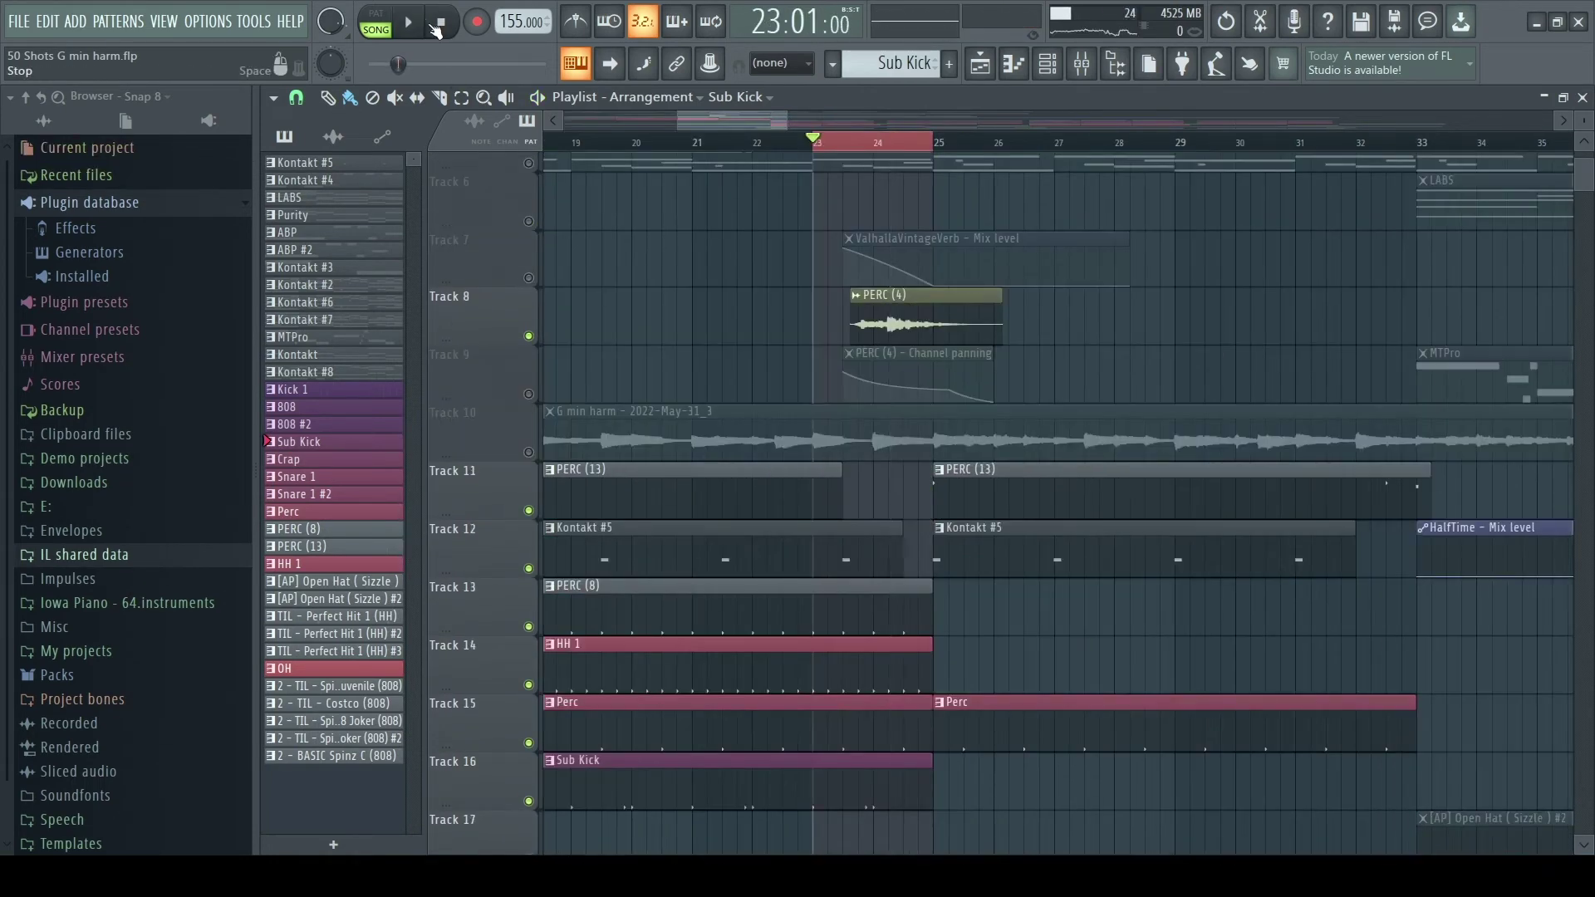
Step: Play the selected section from bar 23 and examine the PERC (4) audio clip on Track 8
left_click(413, 28)
scroll(797, 242, "up", 5)
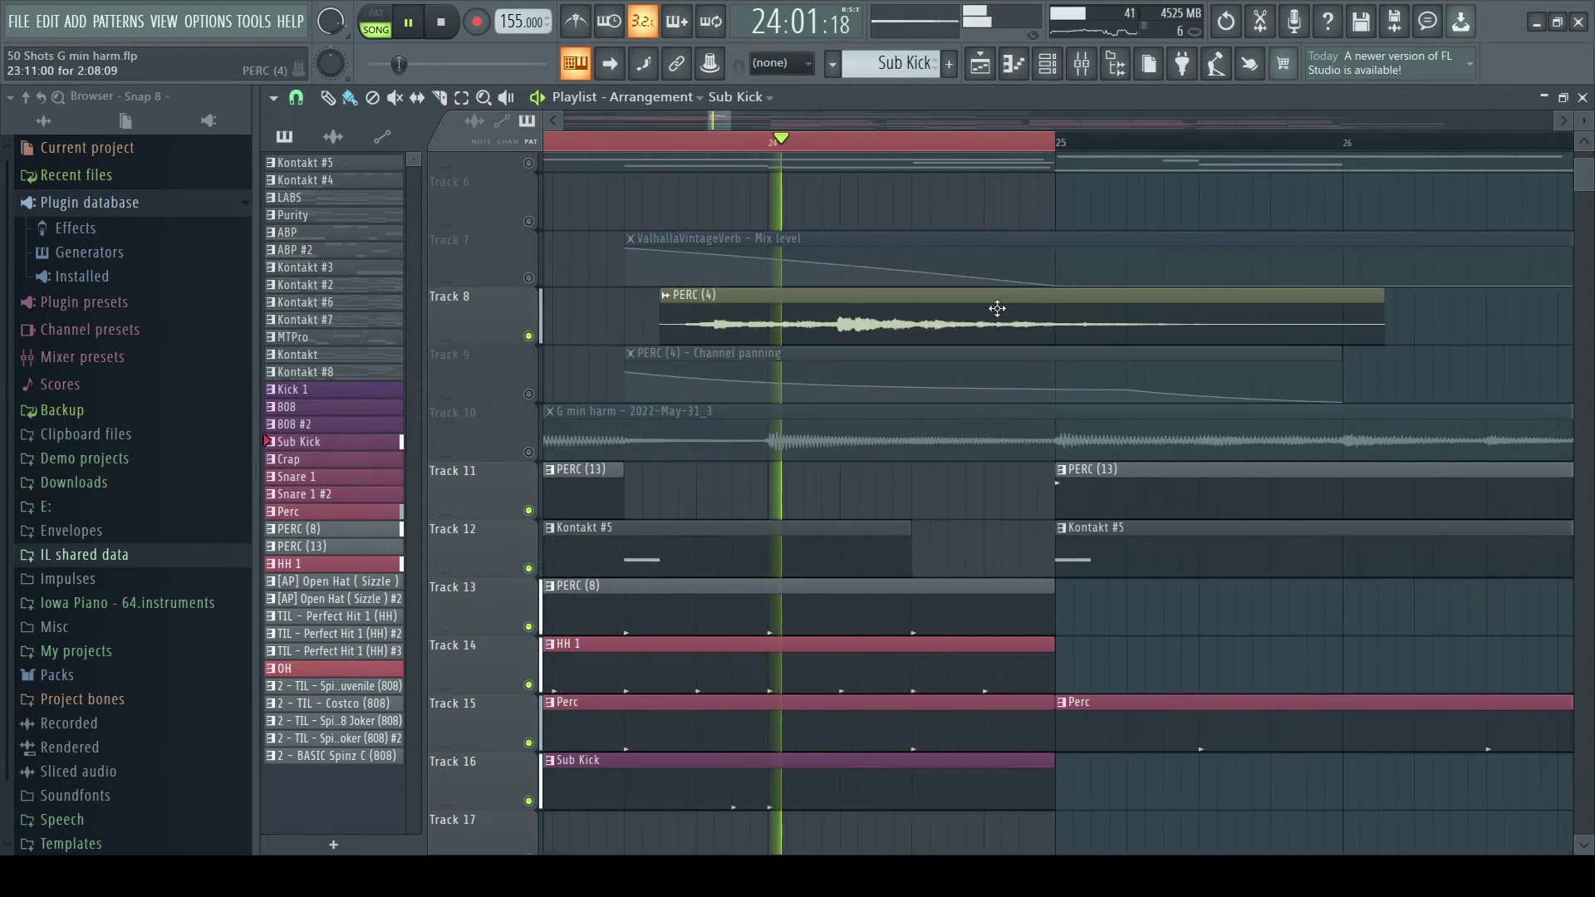
scroll(981, 301, "down", 1)
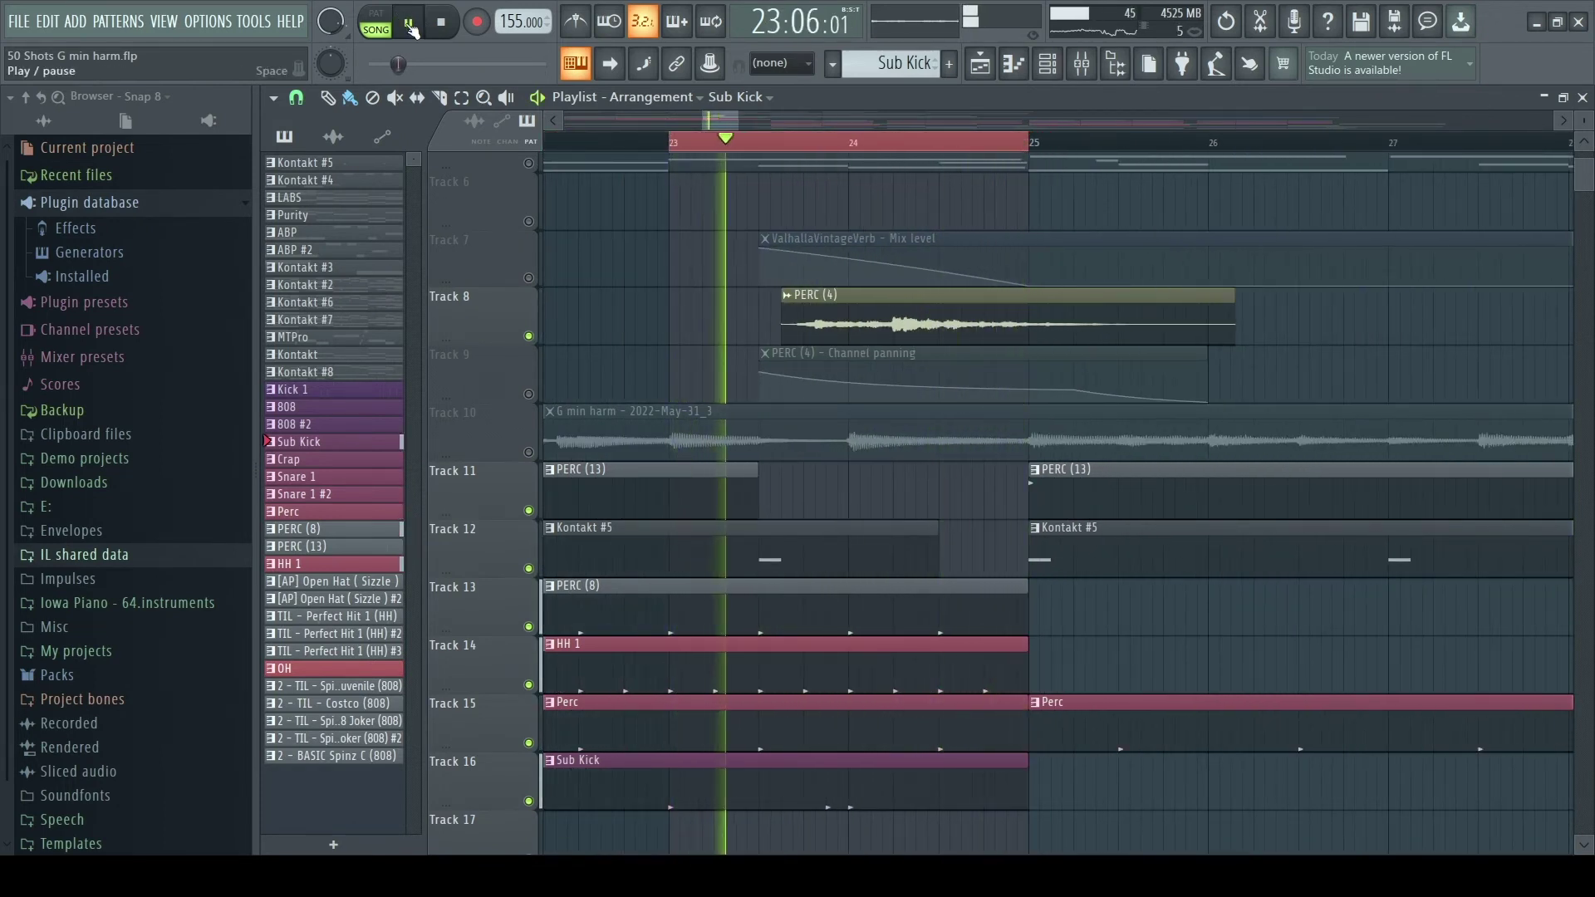
Step: Unmute Track 9 with the PERC (4) channel panning and Track 7 with the ValhallaVintageVerb mix level automation, and play the section
left_click(532, 393)
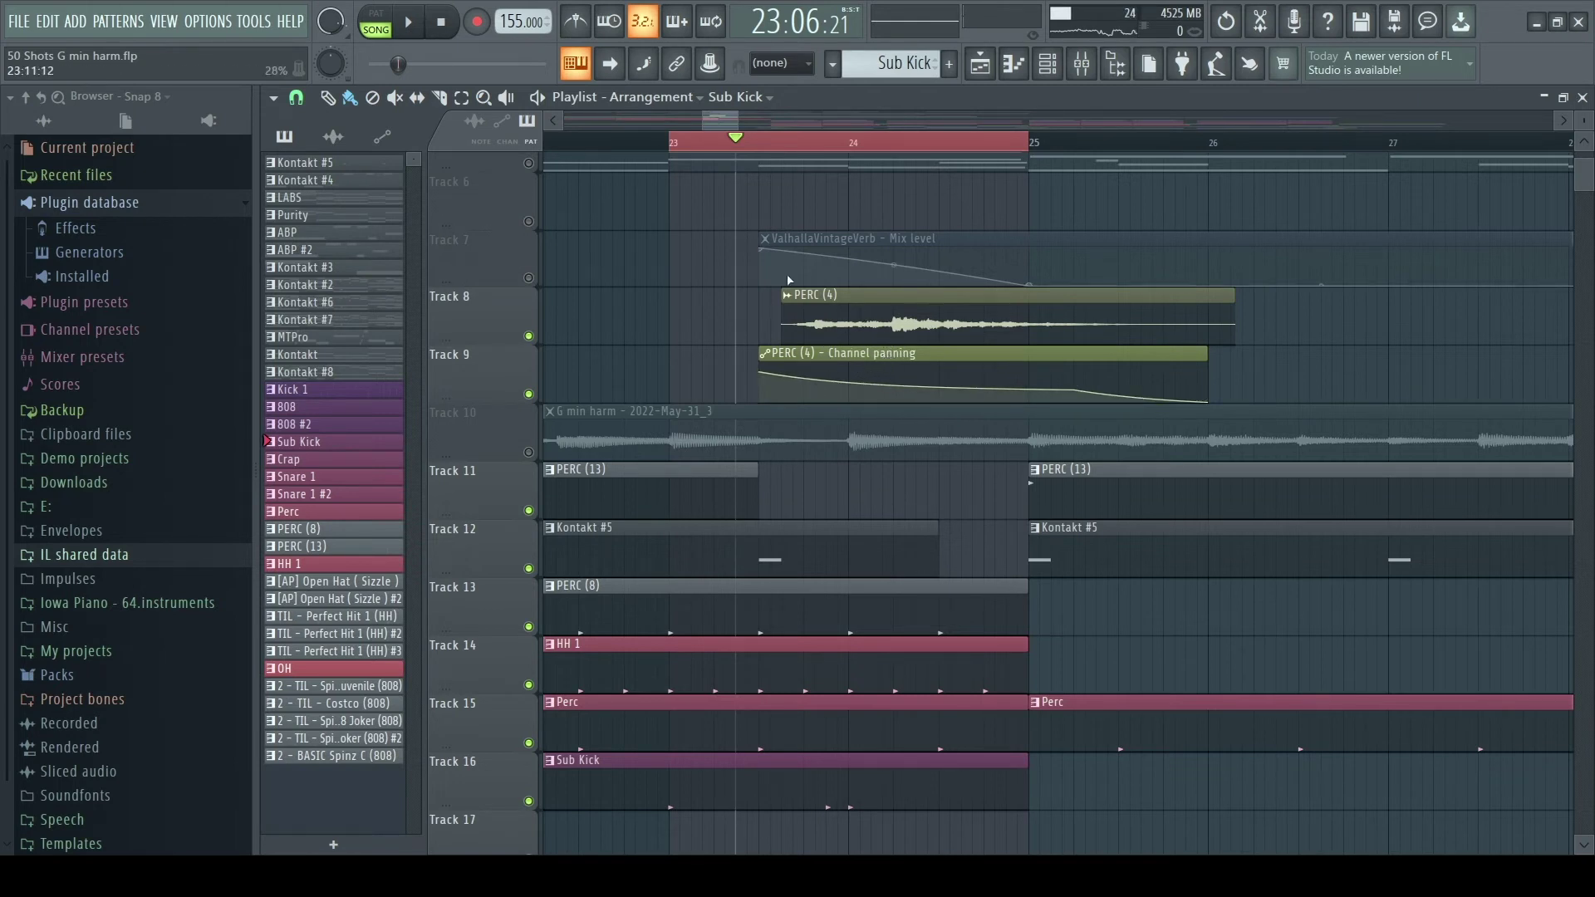
left_click(529, 277)
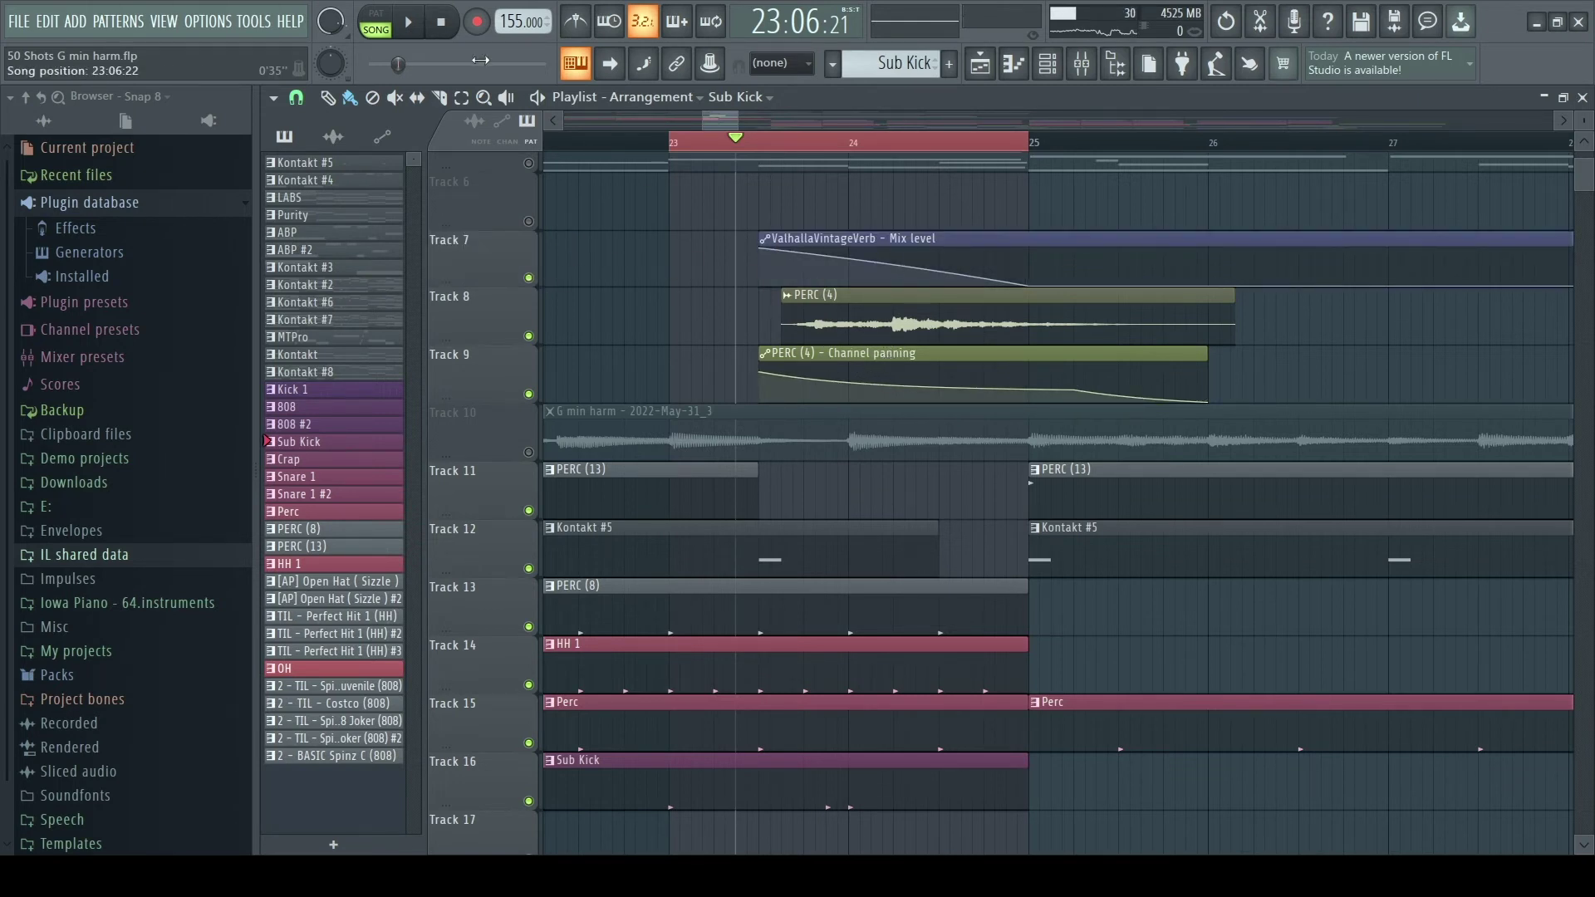
left_click(413, 21)
scroll(730, 242, "down", 1)
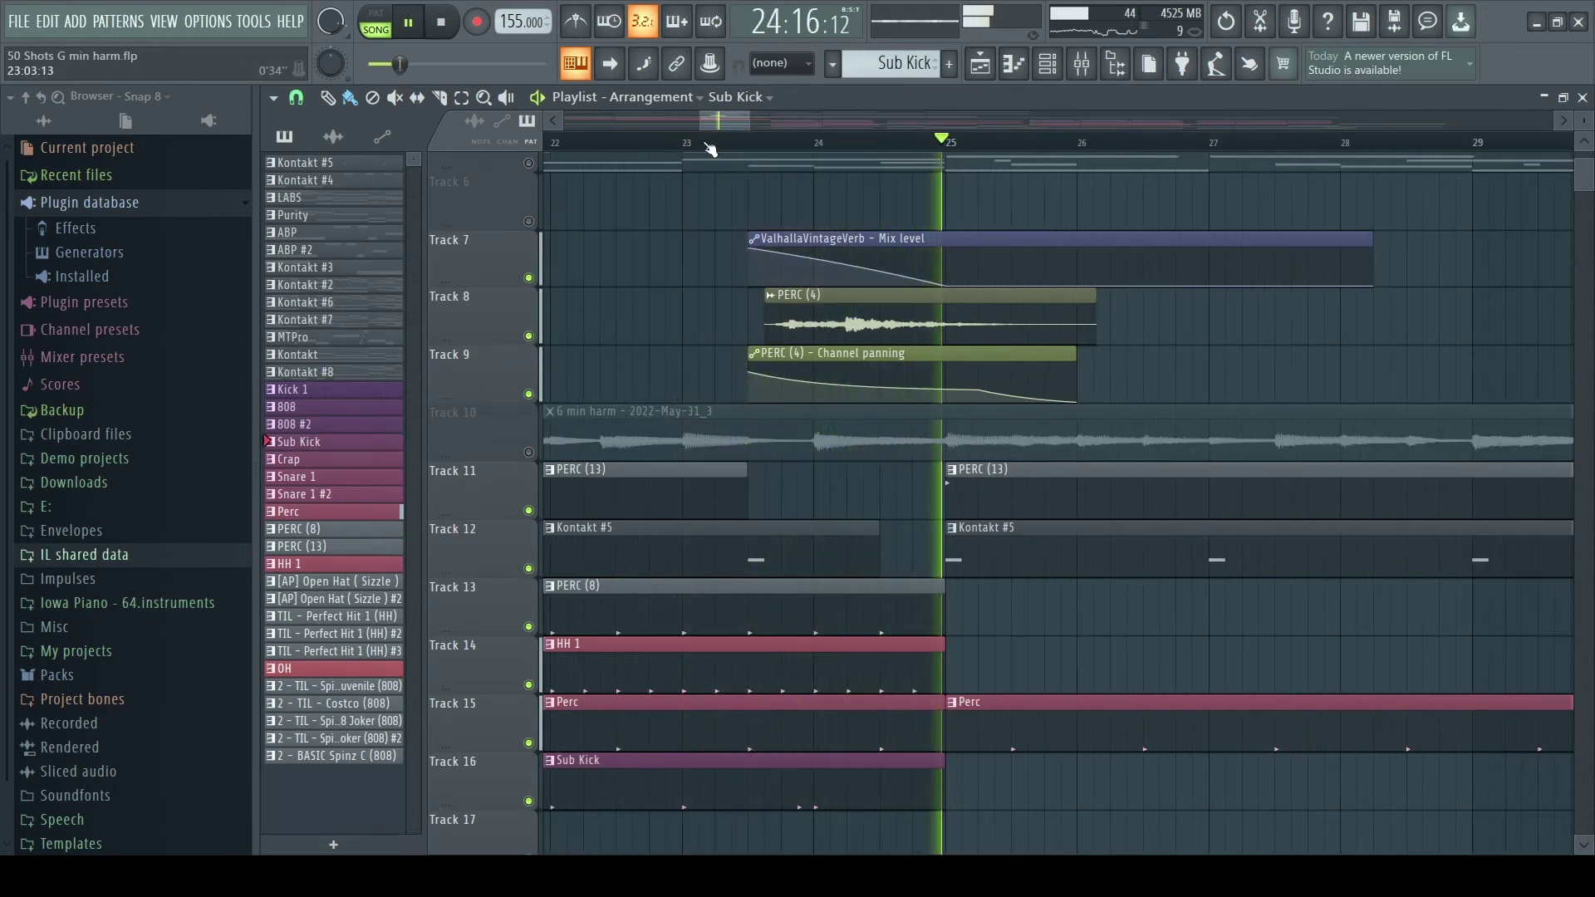
scroll(831, 214, "down", 1)
scroll(831, 214, "down", 1)
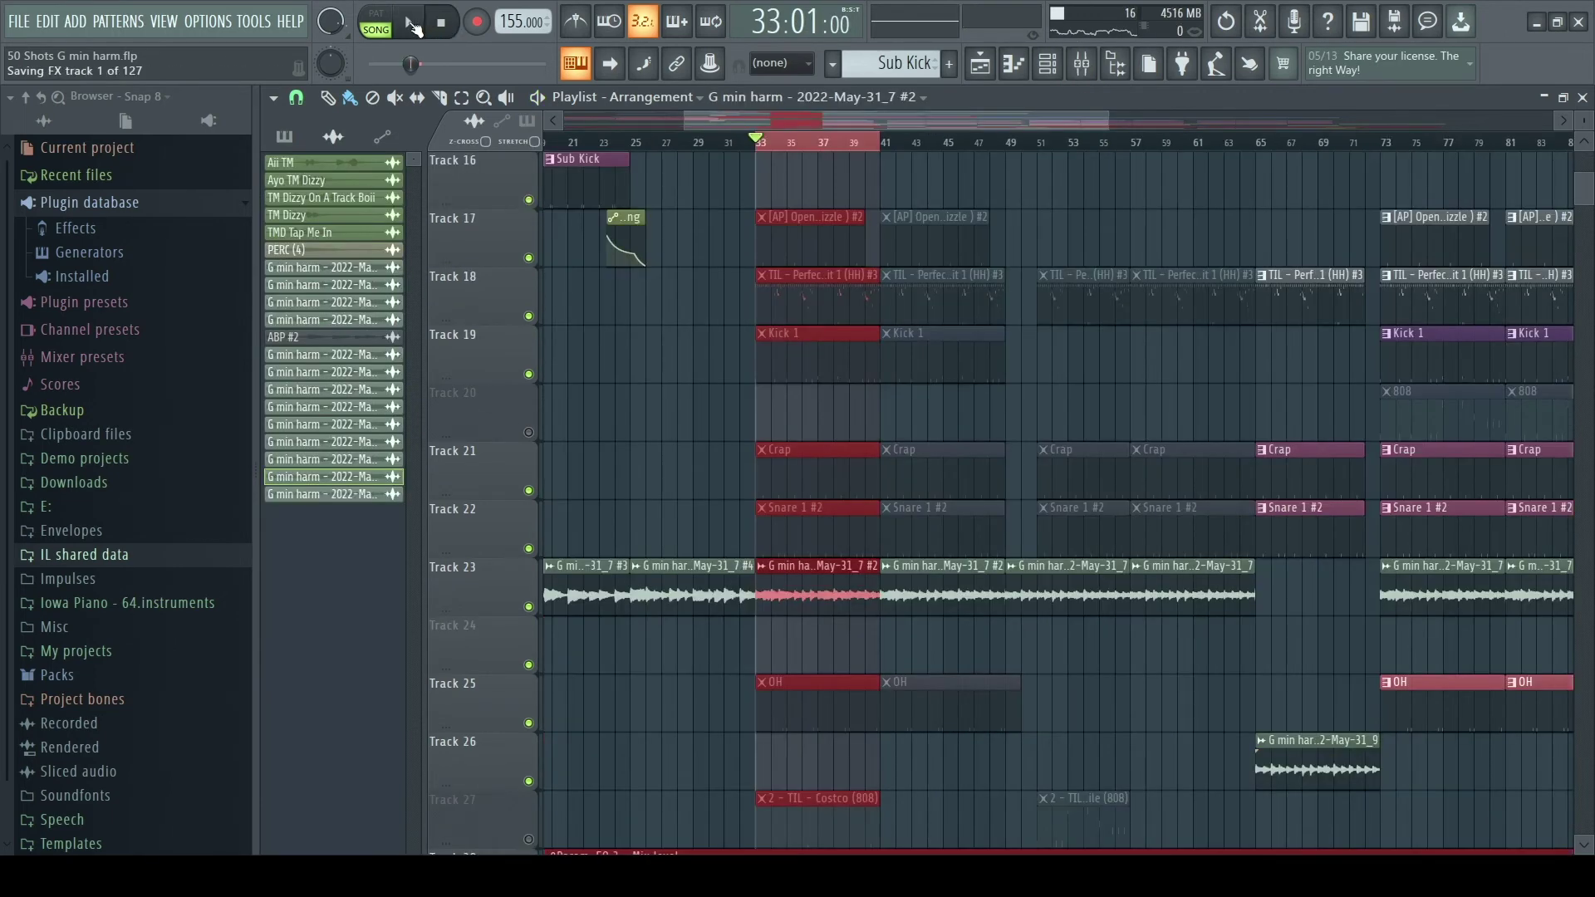
Step: Inspect the pitch shift of the G min harm #2 audio clip at bar 33 on Track 23 during playback, and close its settings
double_click(793, 584)
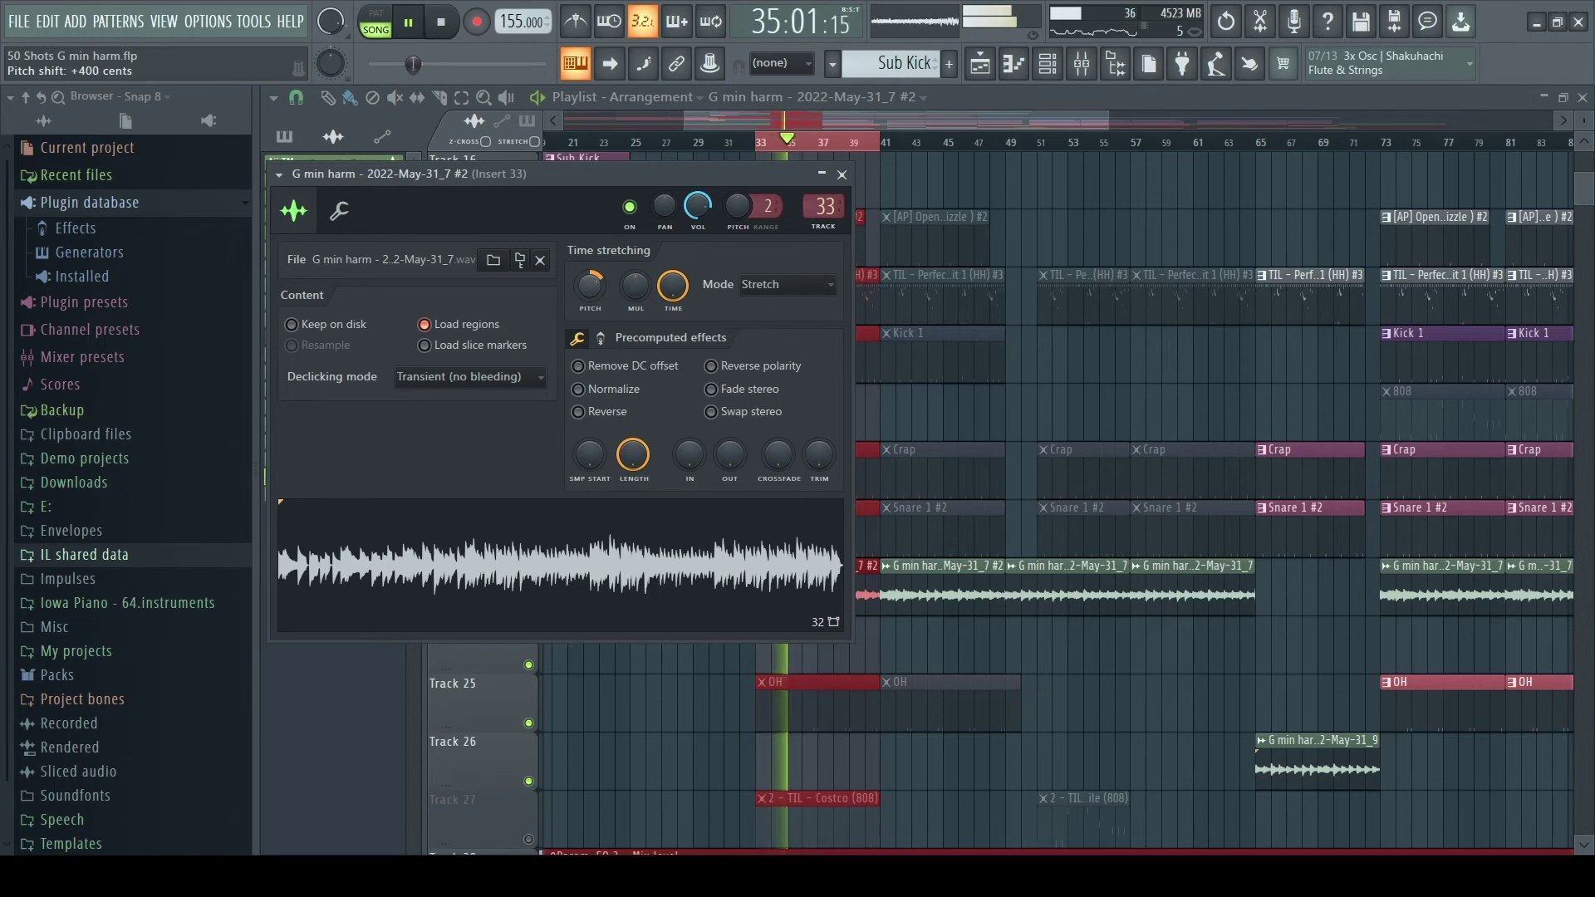
left_click(843, 175)
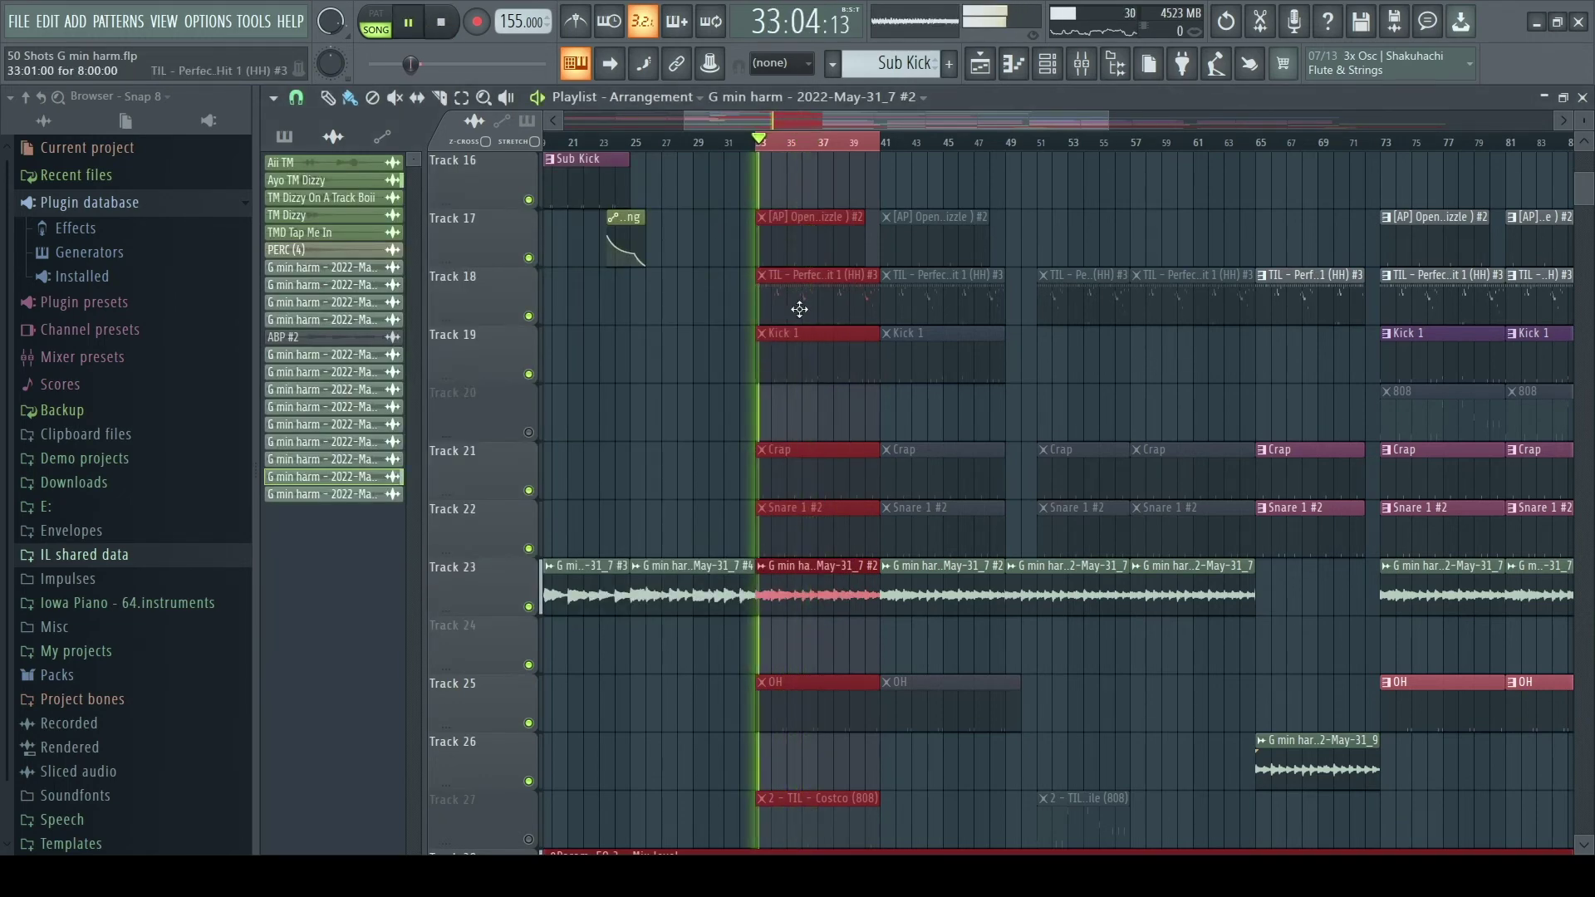
scroll(799, 309, "up", 1)
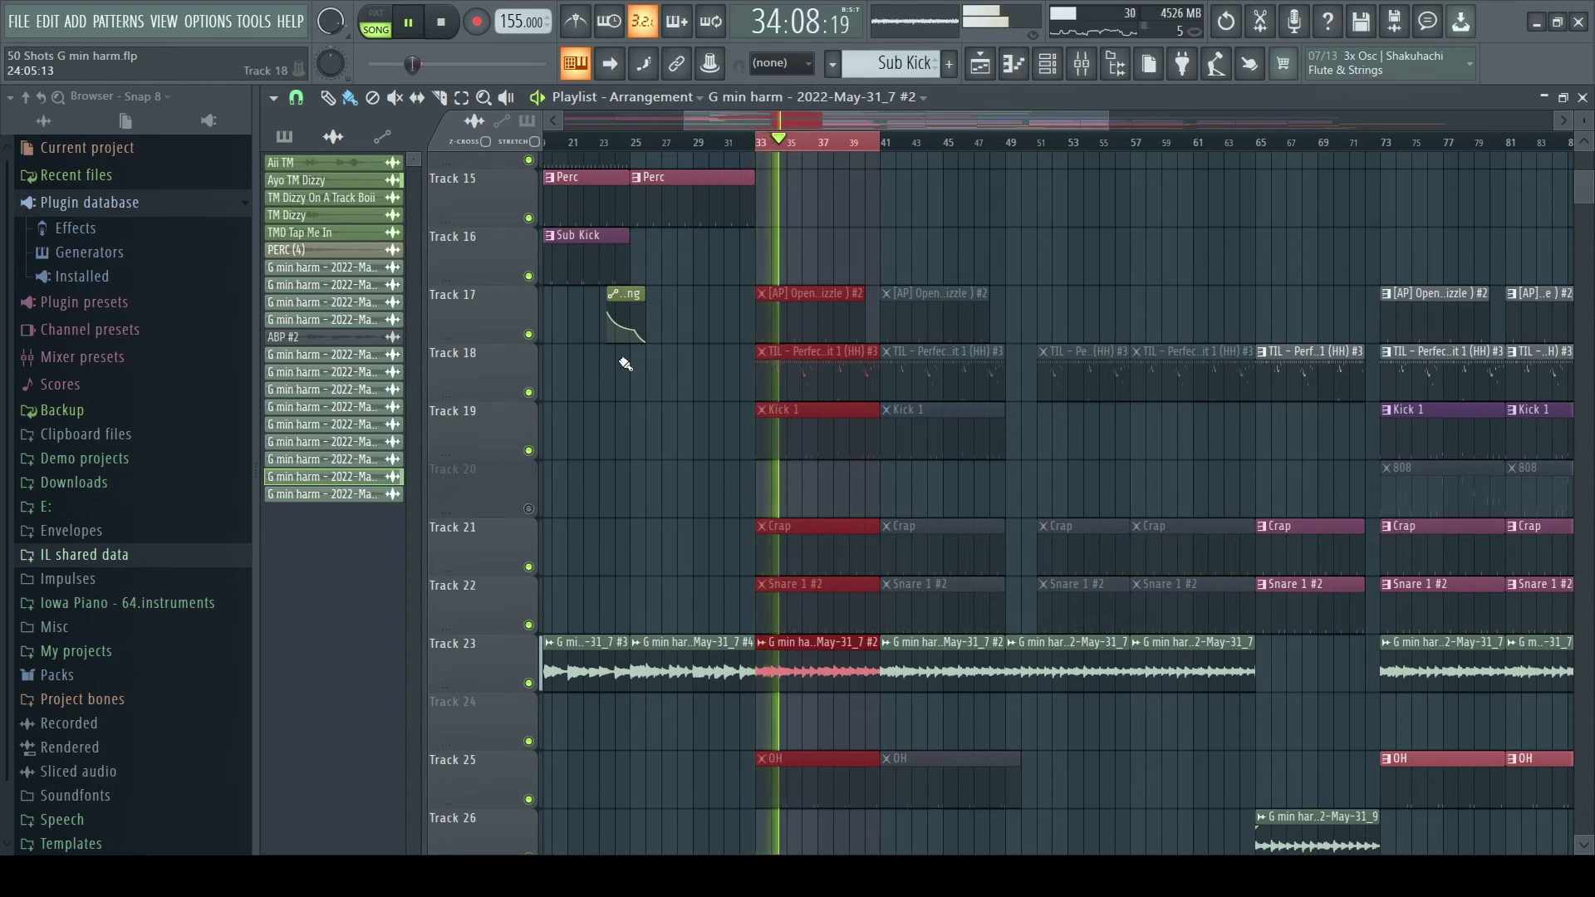